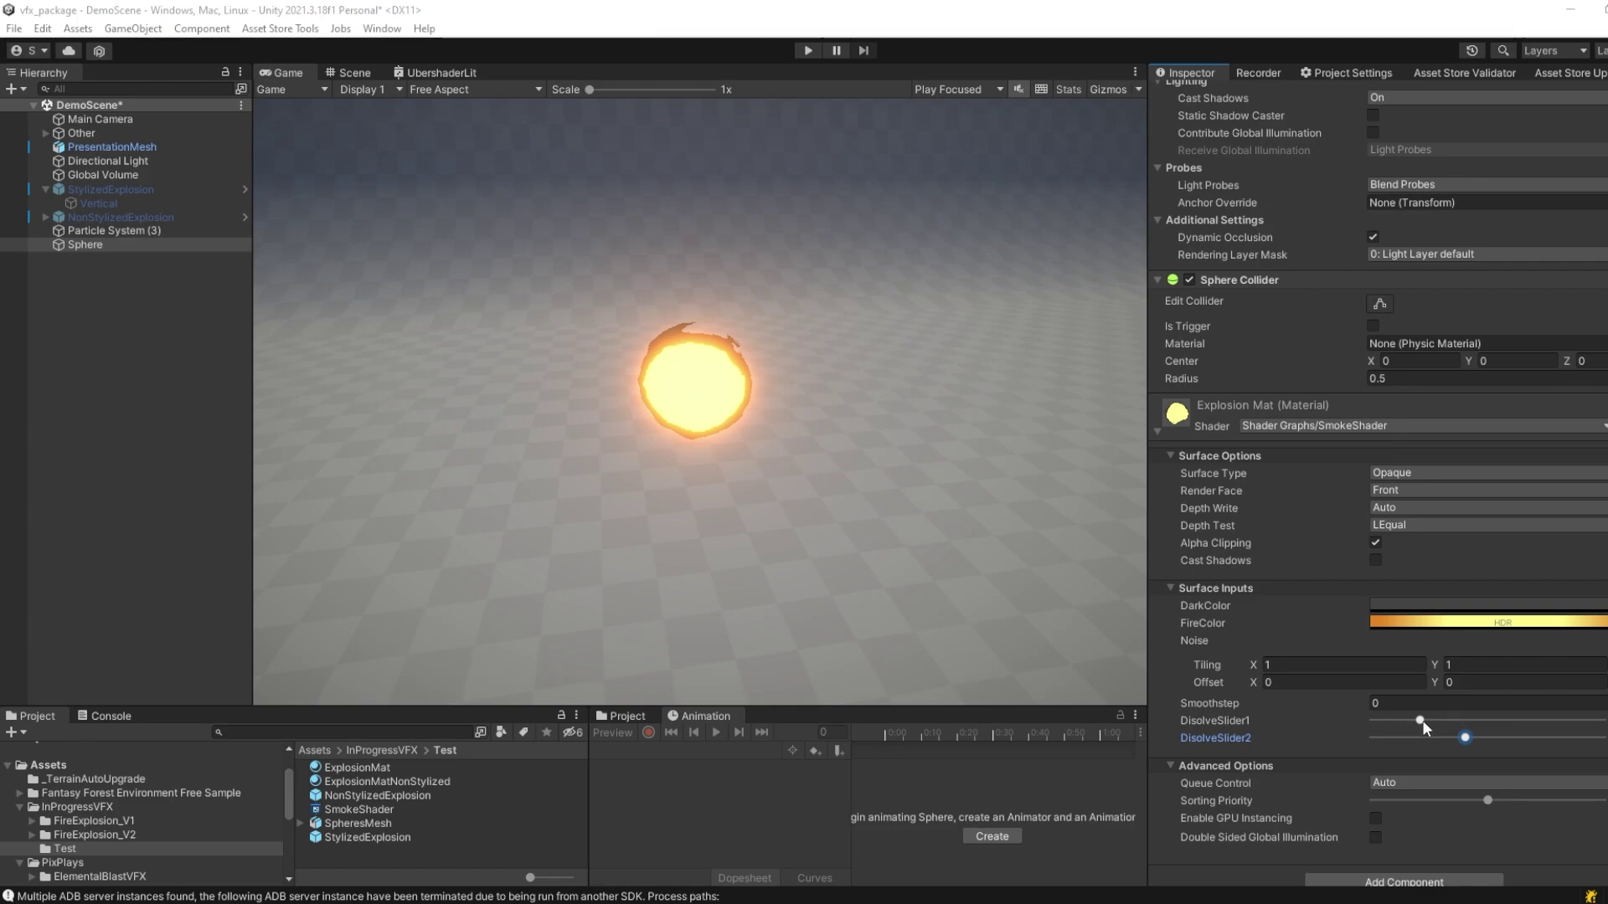
Adjust the two dissolve sliders of the sphere's Explosion Mat material to preview the dissolve effect.
left_click_drag(1421, 721, 1462, 738)
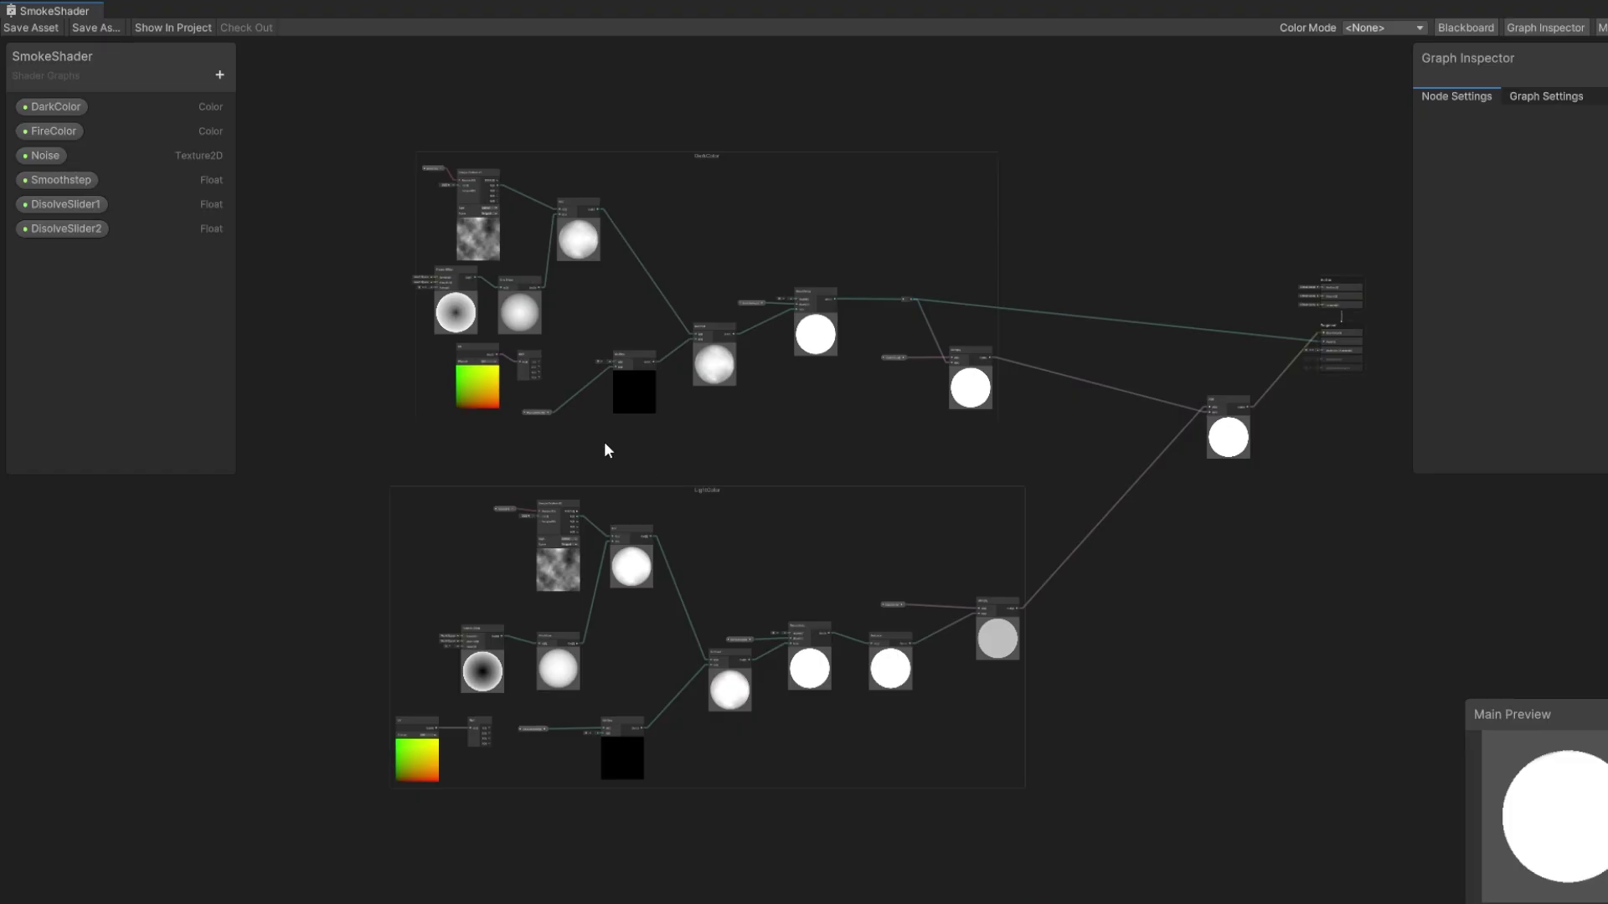
Examine the SmokeShader graph's DarkColor group, from the noise and Fresnel nodes through Subtract and Smoothstep to the color Multiply.
middle_click_drag(600, 441, 701, 576)
scroll(641, 479, "up", 3)
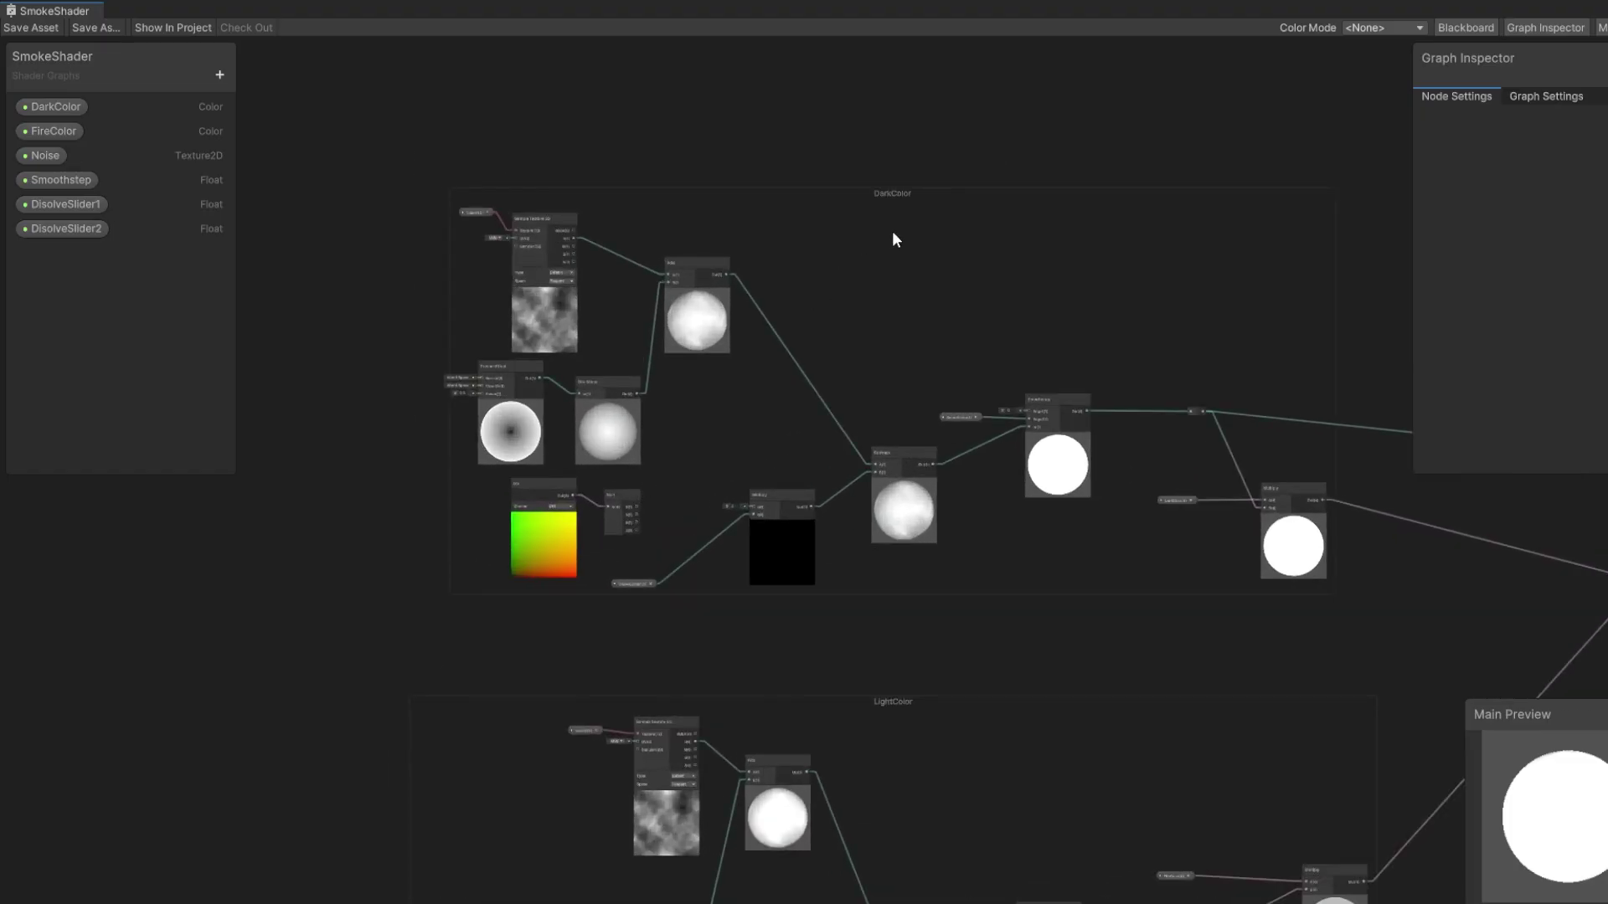
scroll(892, 216, "up", 4)
middle_click_drag(667, 320, 875, 286)
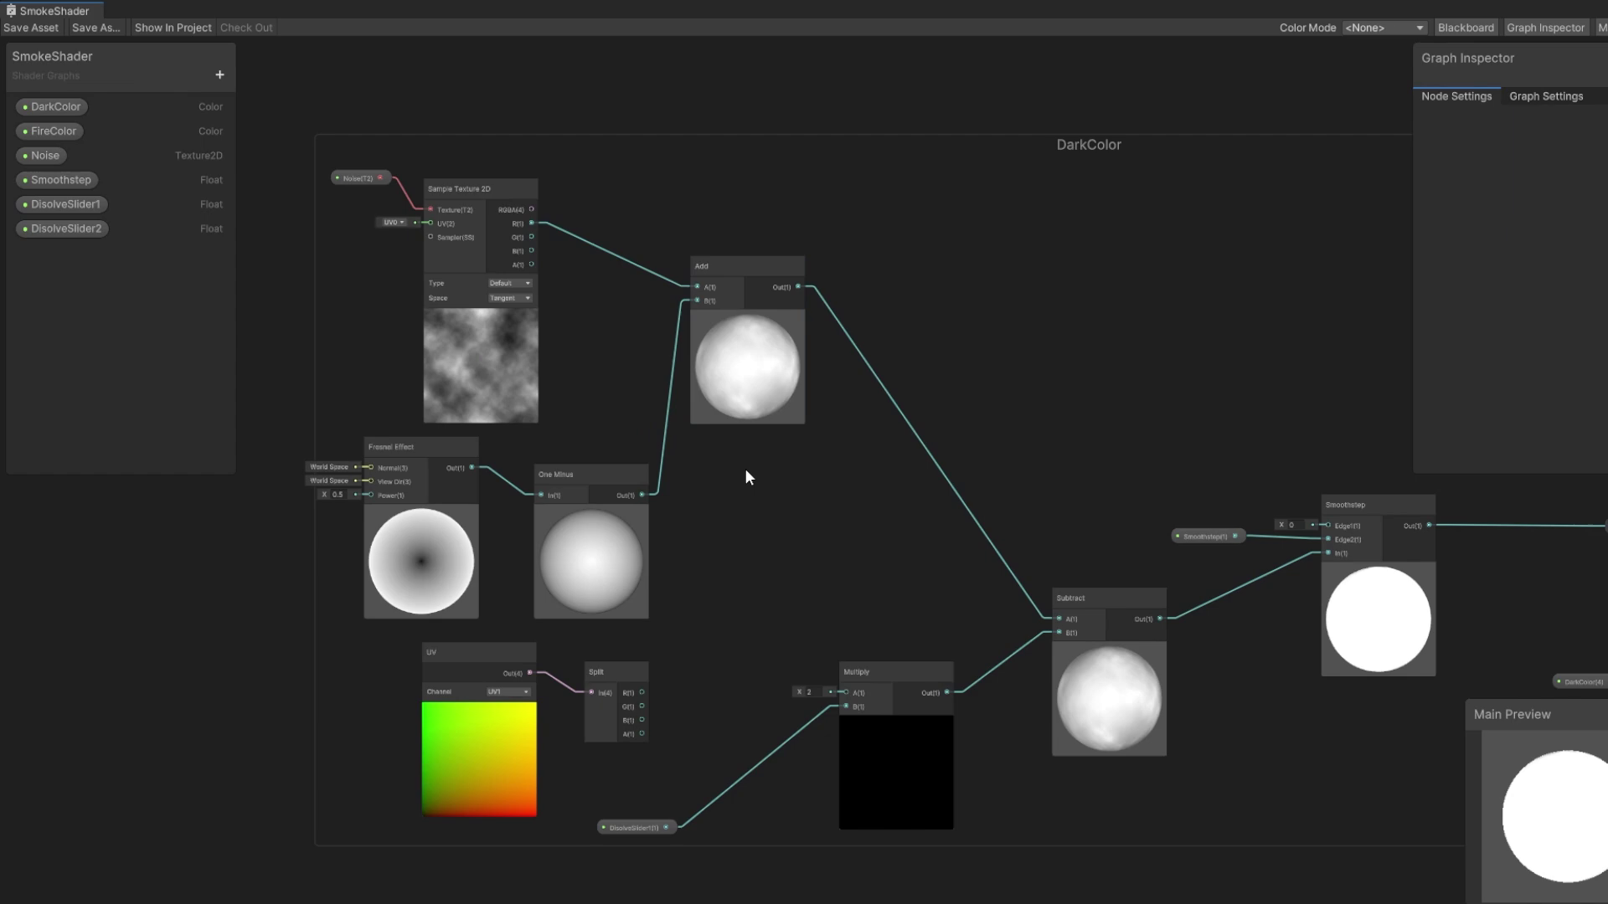
middle_click_drag(926, 492, 836, 382)
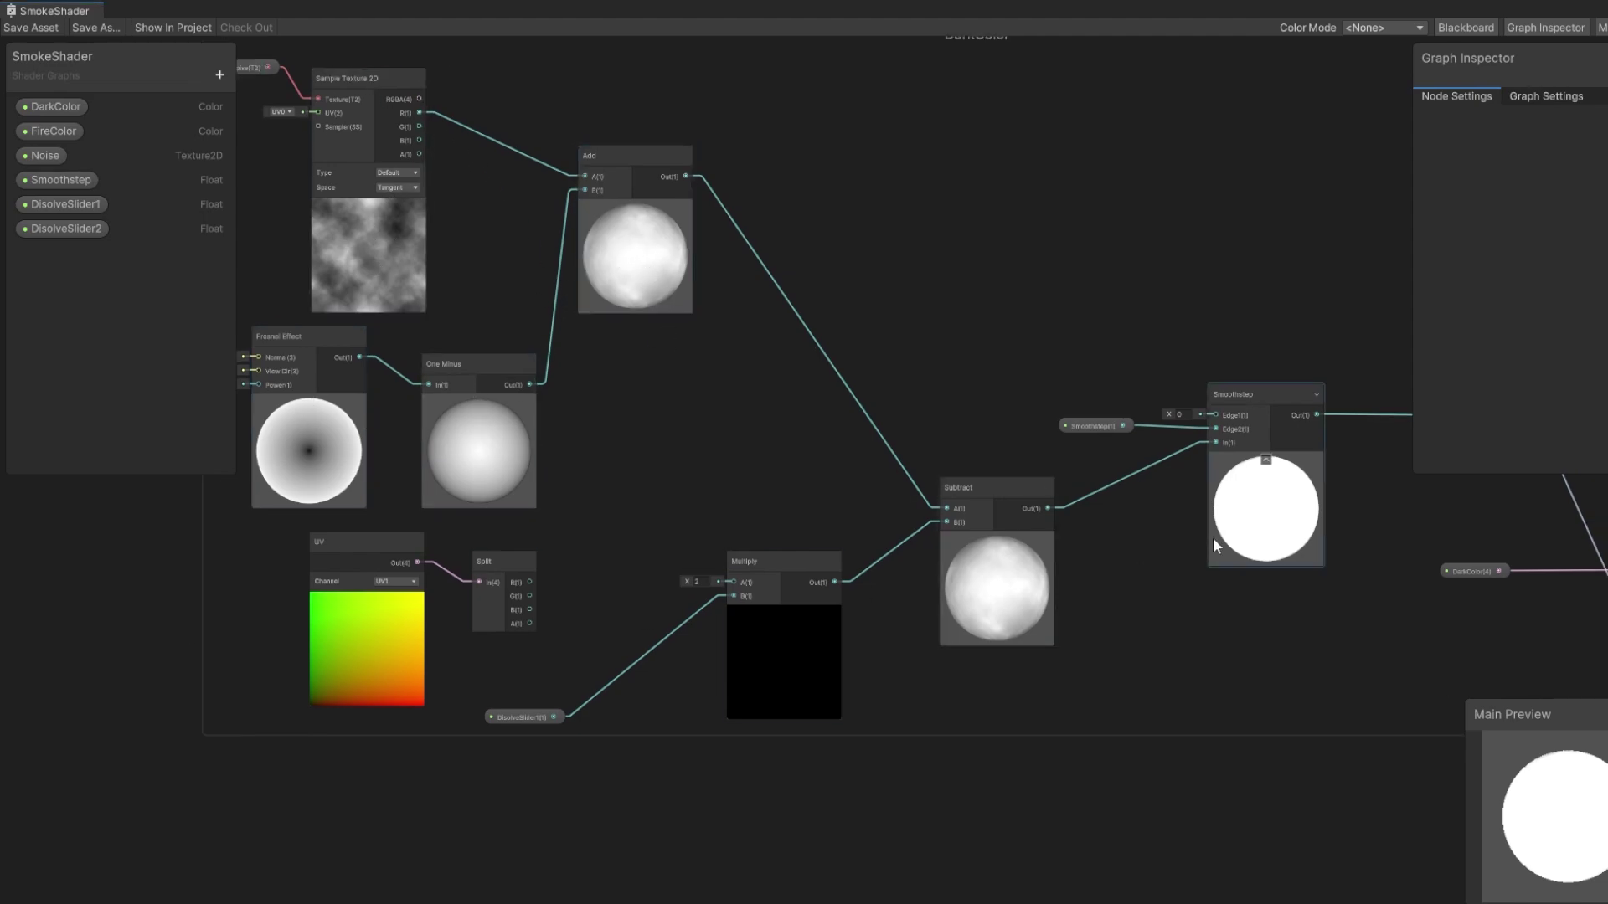
middle_click_drag(1110, 571, 815, 544)
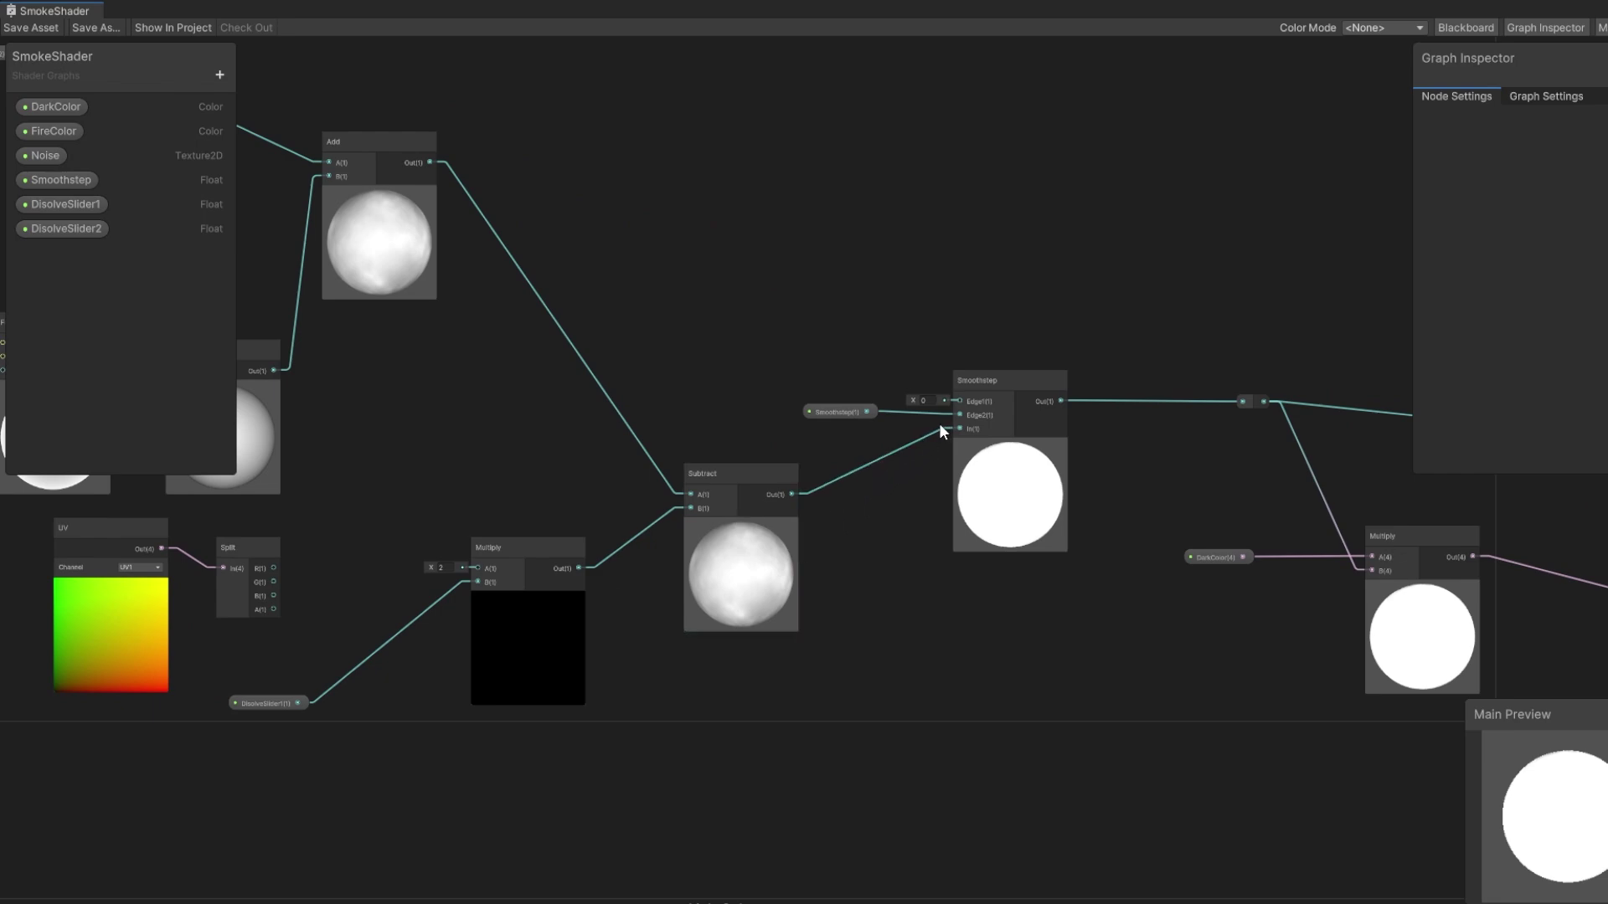
left_click_drag(833, 414, 810, 421)
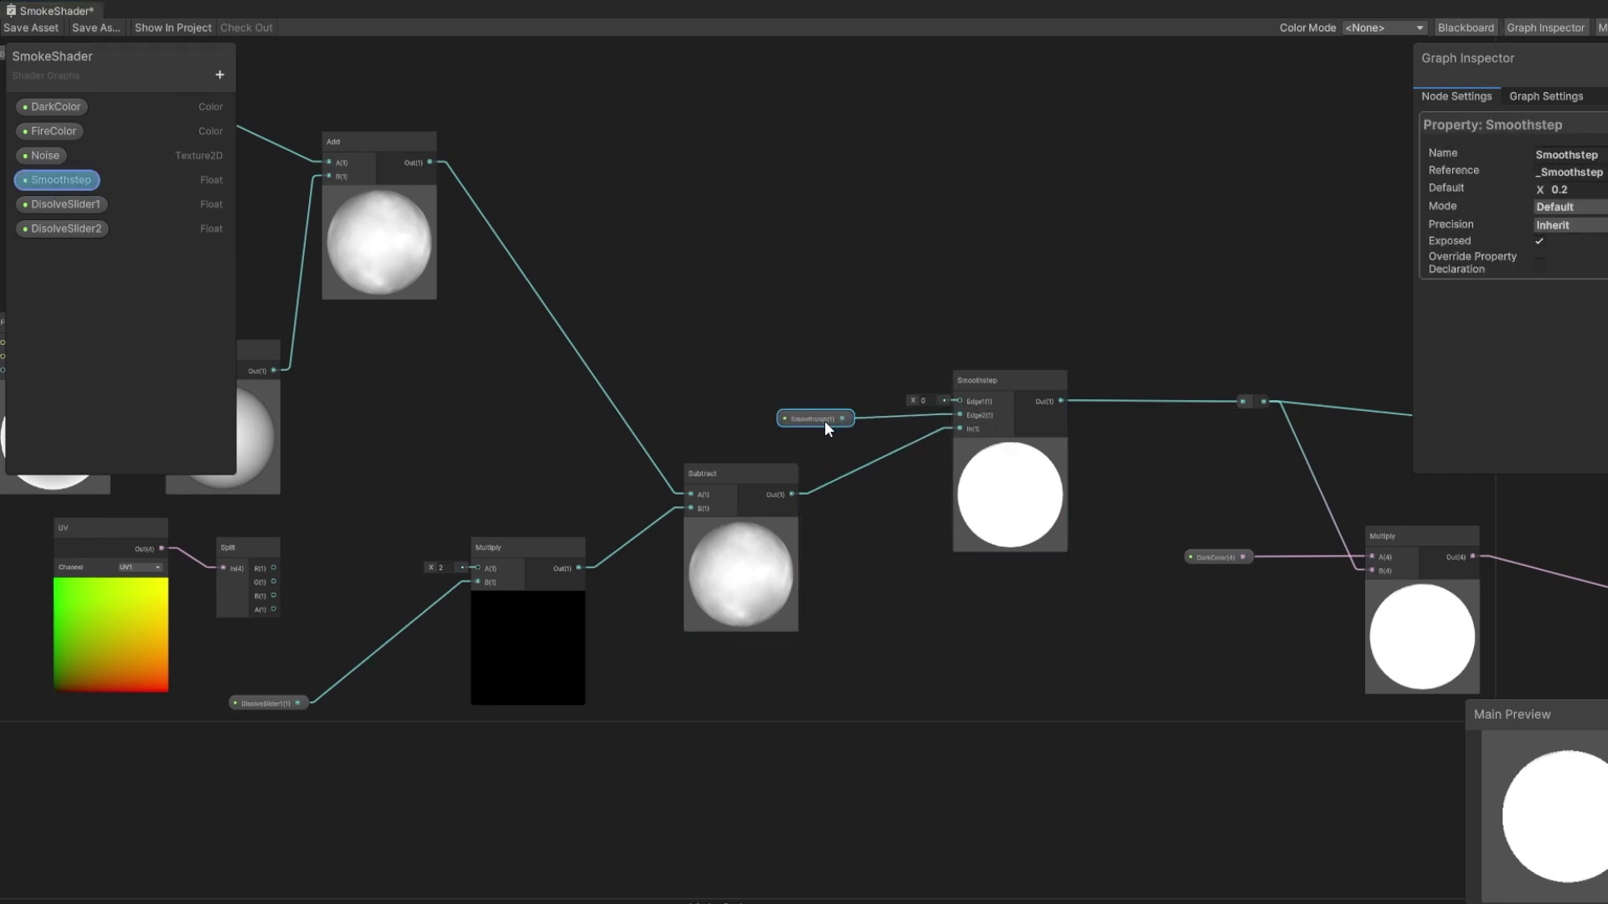
middle_click_drag(826, 419, 553, 400)
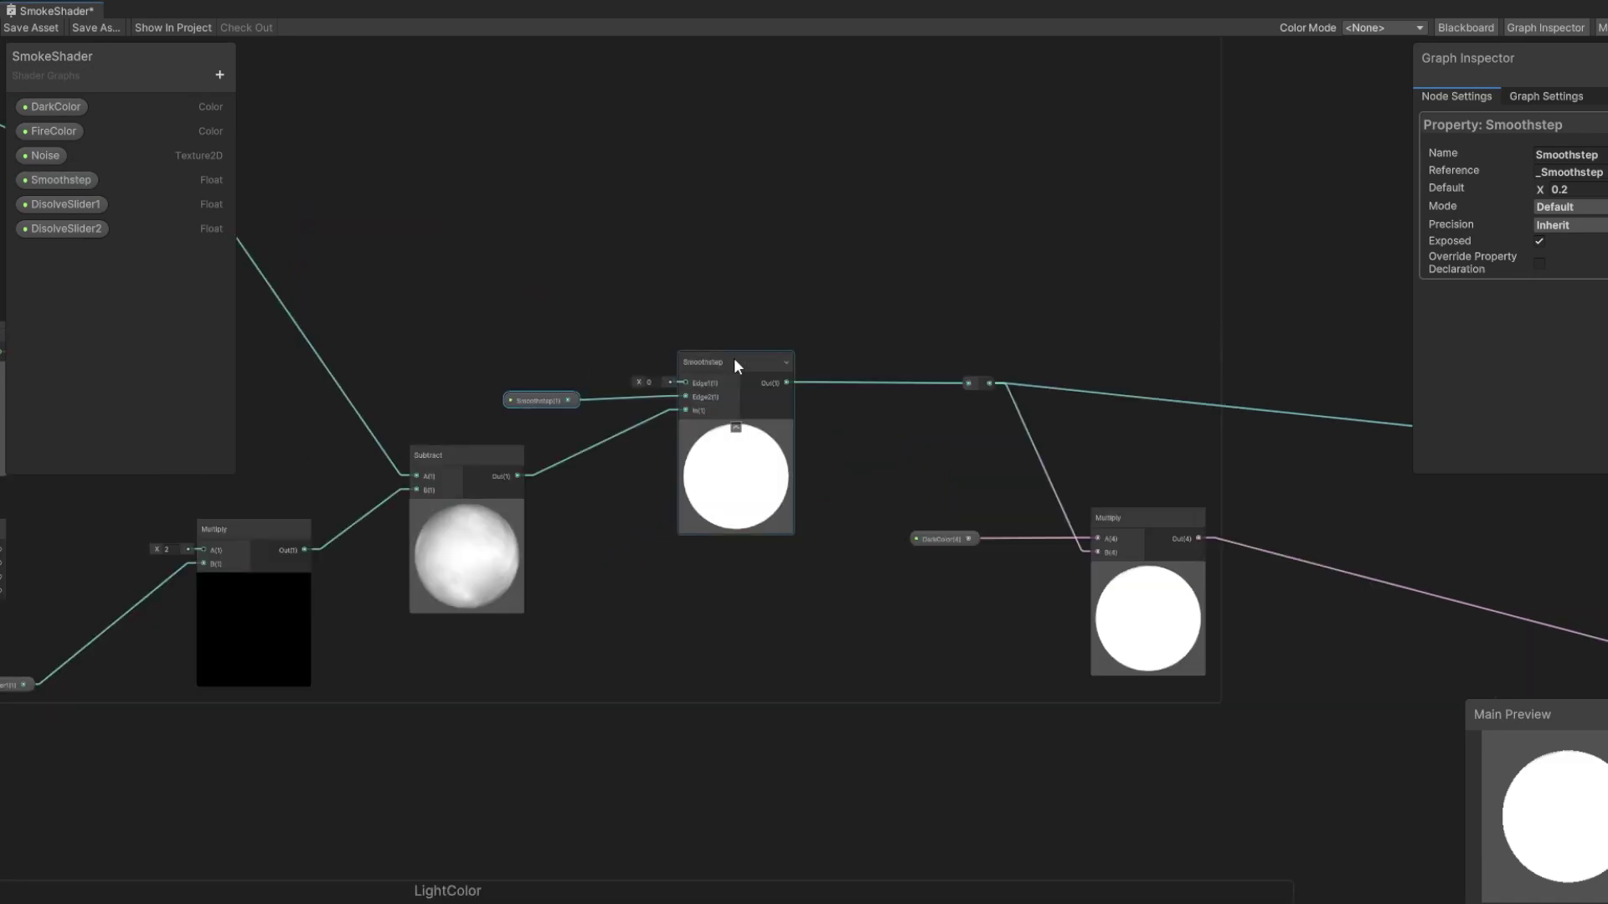
middle_click_drag(942, 429, 886, 425)
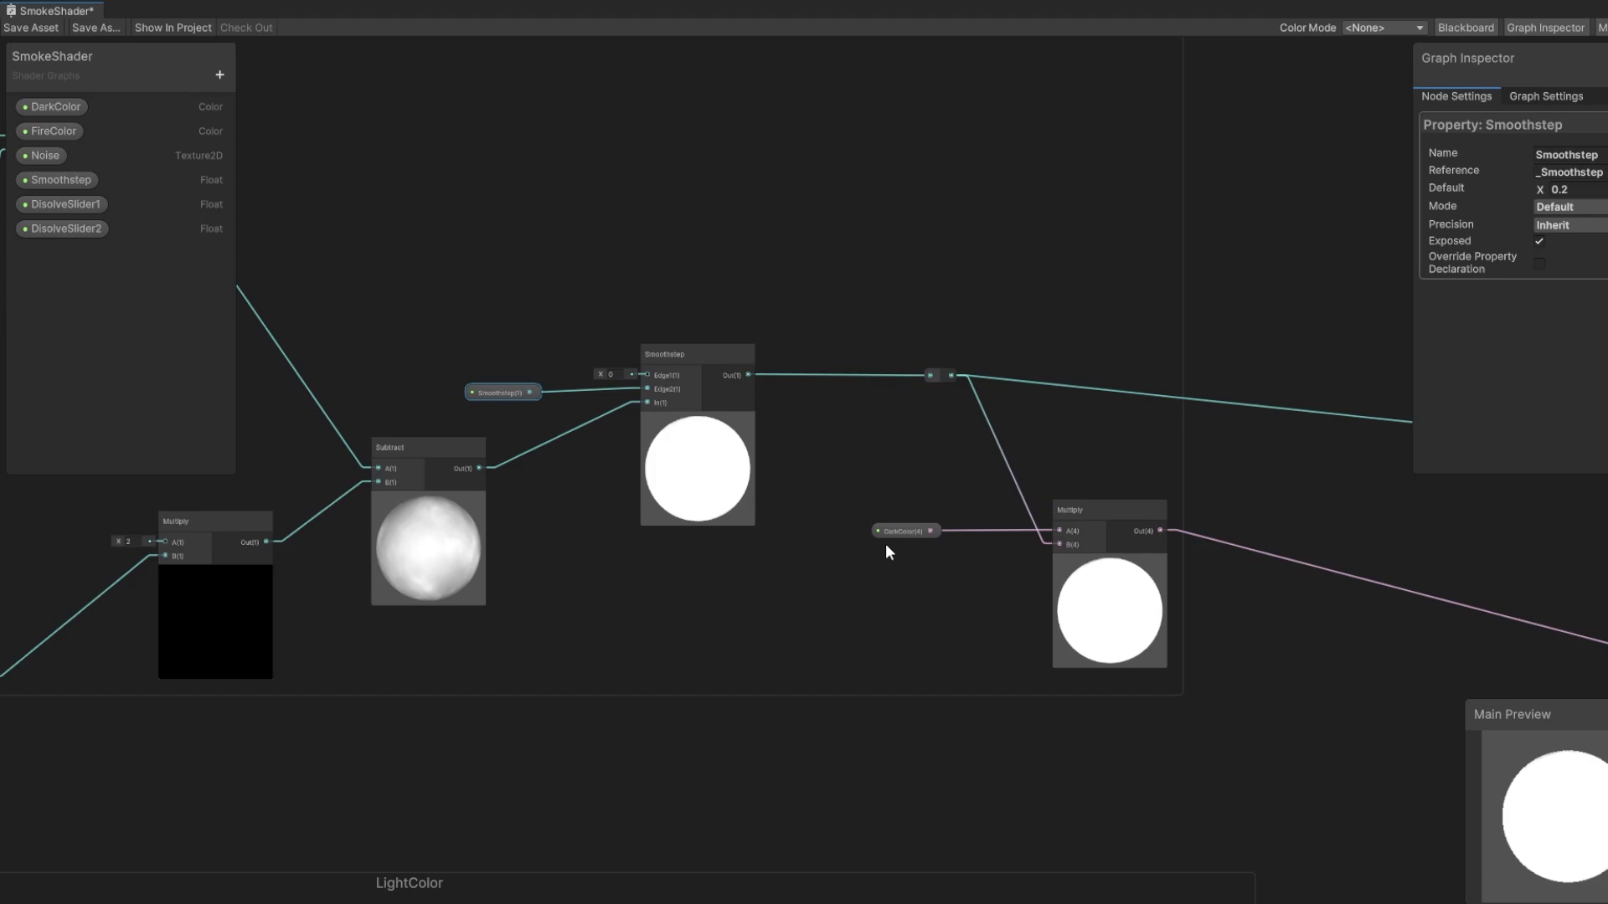
middle_click_drag(1082, 425, 782, 473)
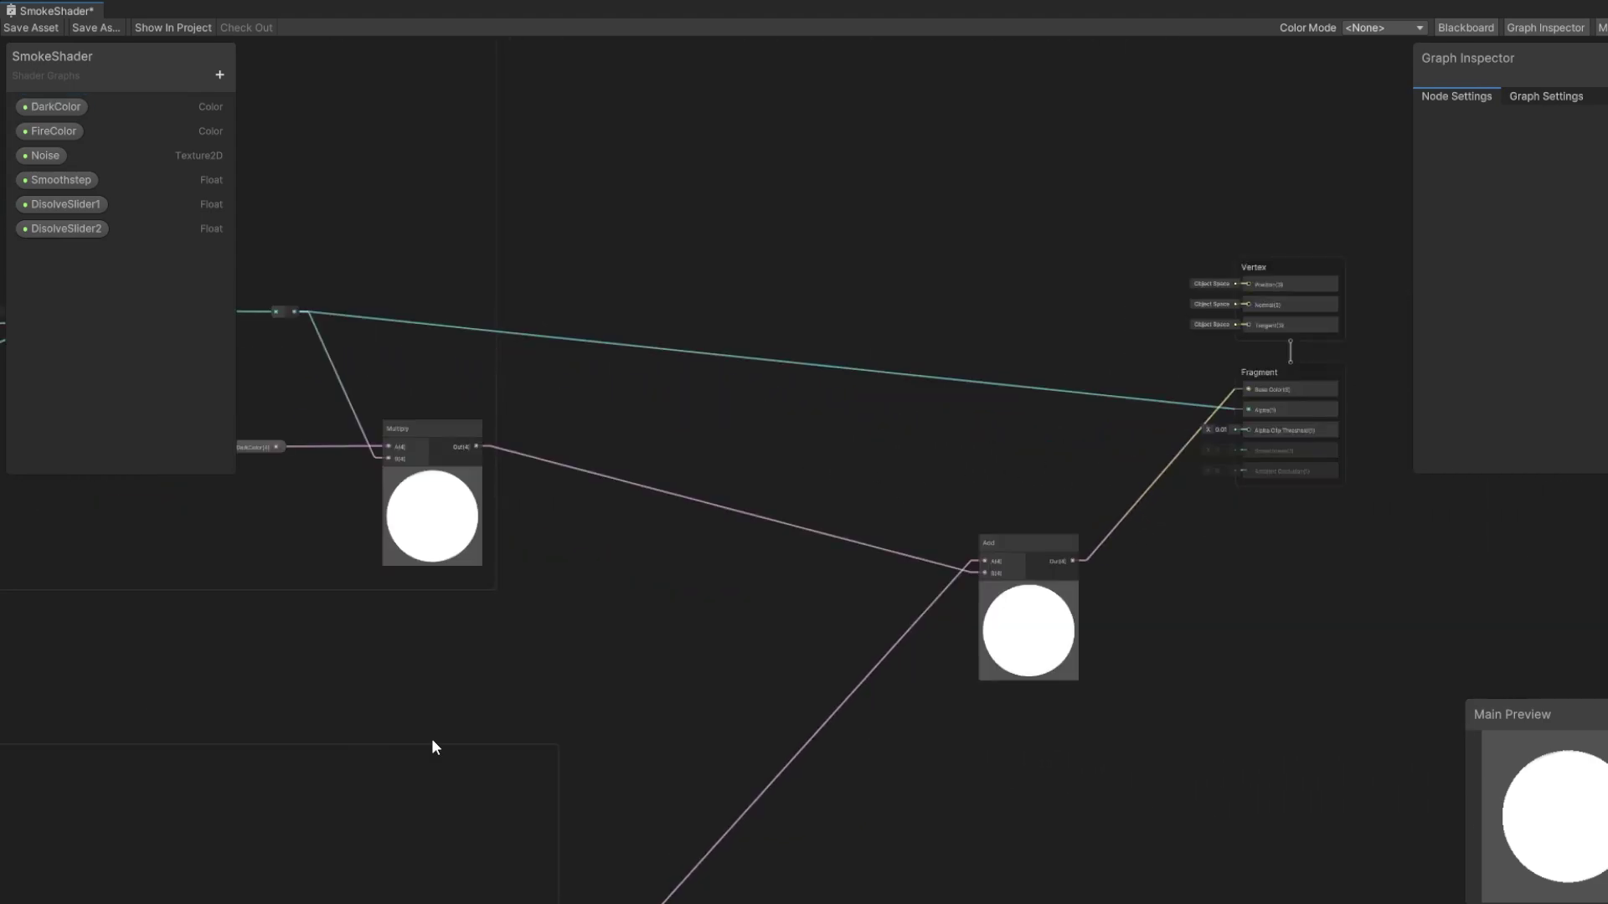
Examine the LightColor group and follow its FireColor Multiply output through the Add node to the Fragment's Base Color.
middle_click_drag(460, 733, 923, 414)
middle_click_drag(592, 635, 875, 540)
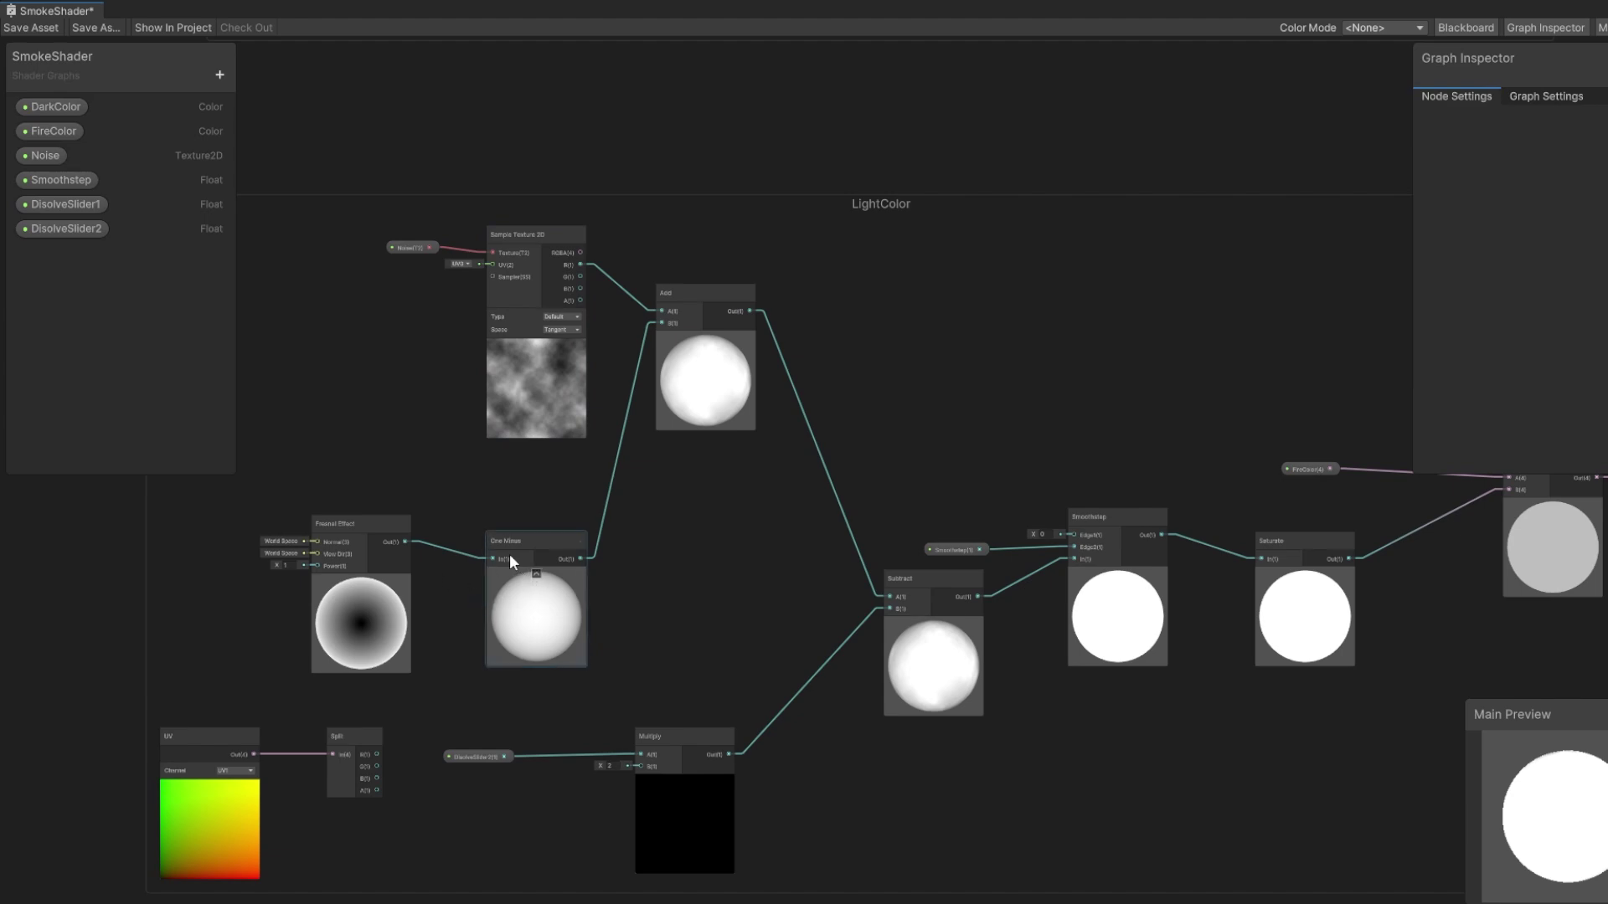
middle_click_drag(796, 611, 740, 484)
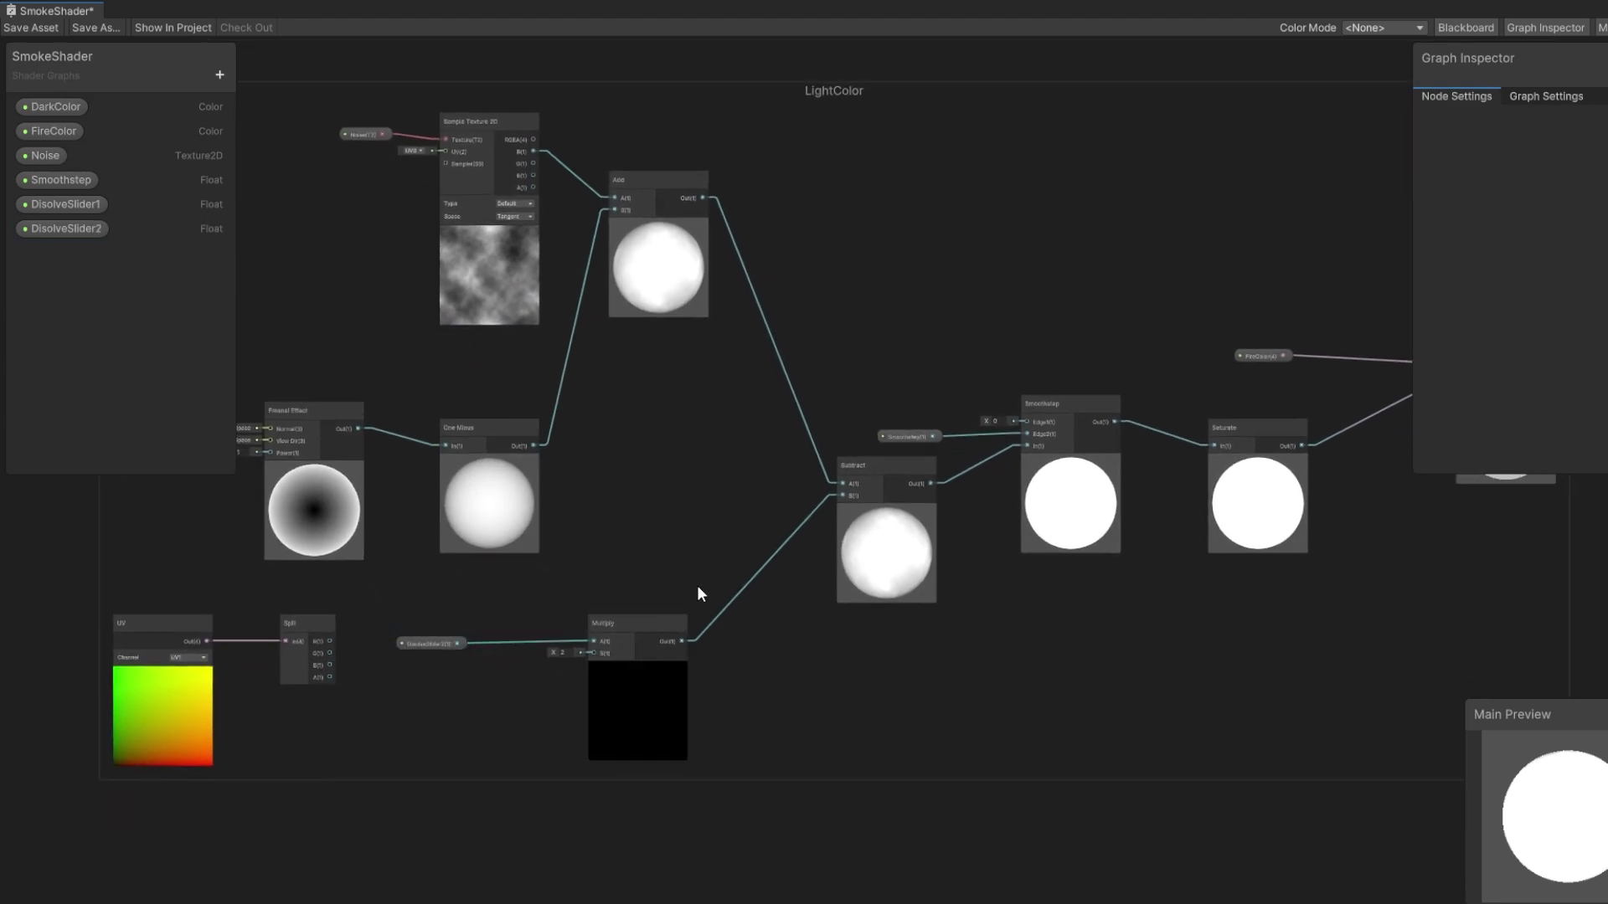
middle_click_drag(697, 585, 537, 613)
middle_click_drag(770, 548, 663, 579)
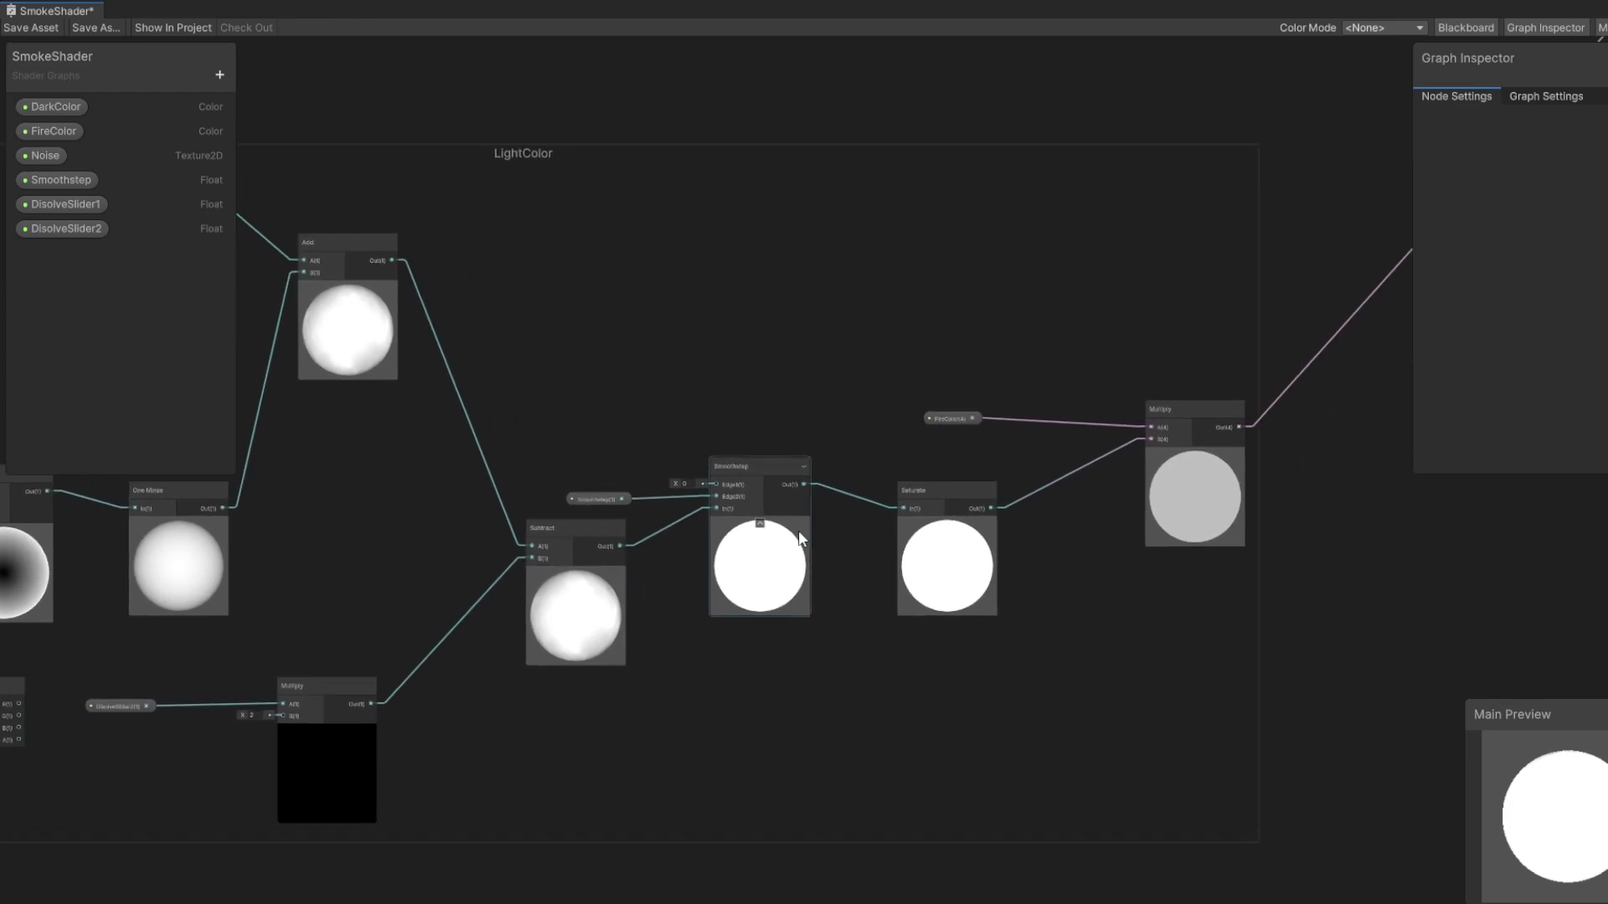
middle_click_drag(1032, 526, 794, 574)
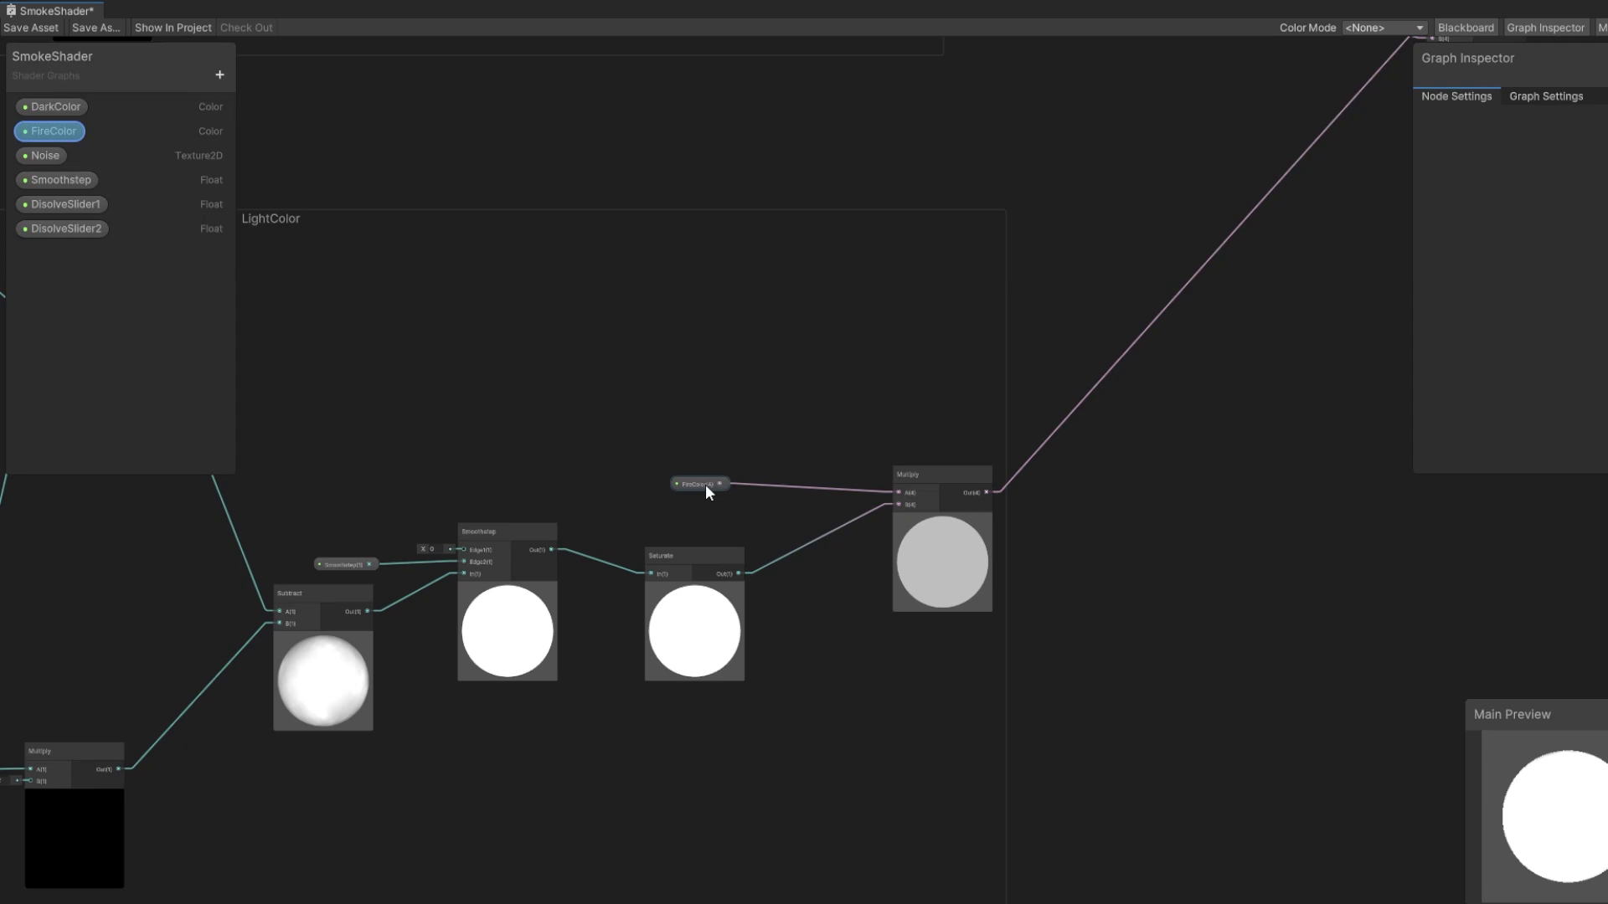
middle_click_drag(806, 406, 664, 536)
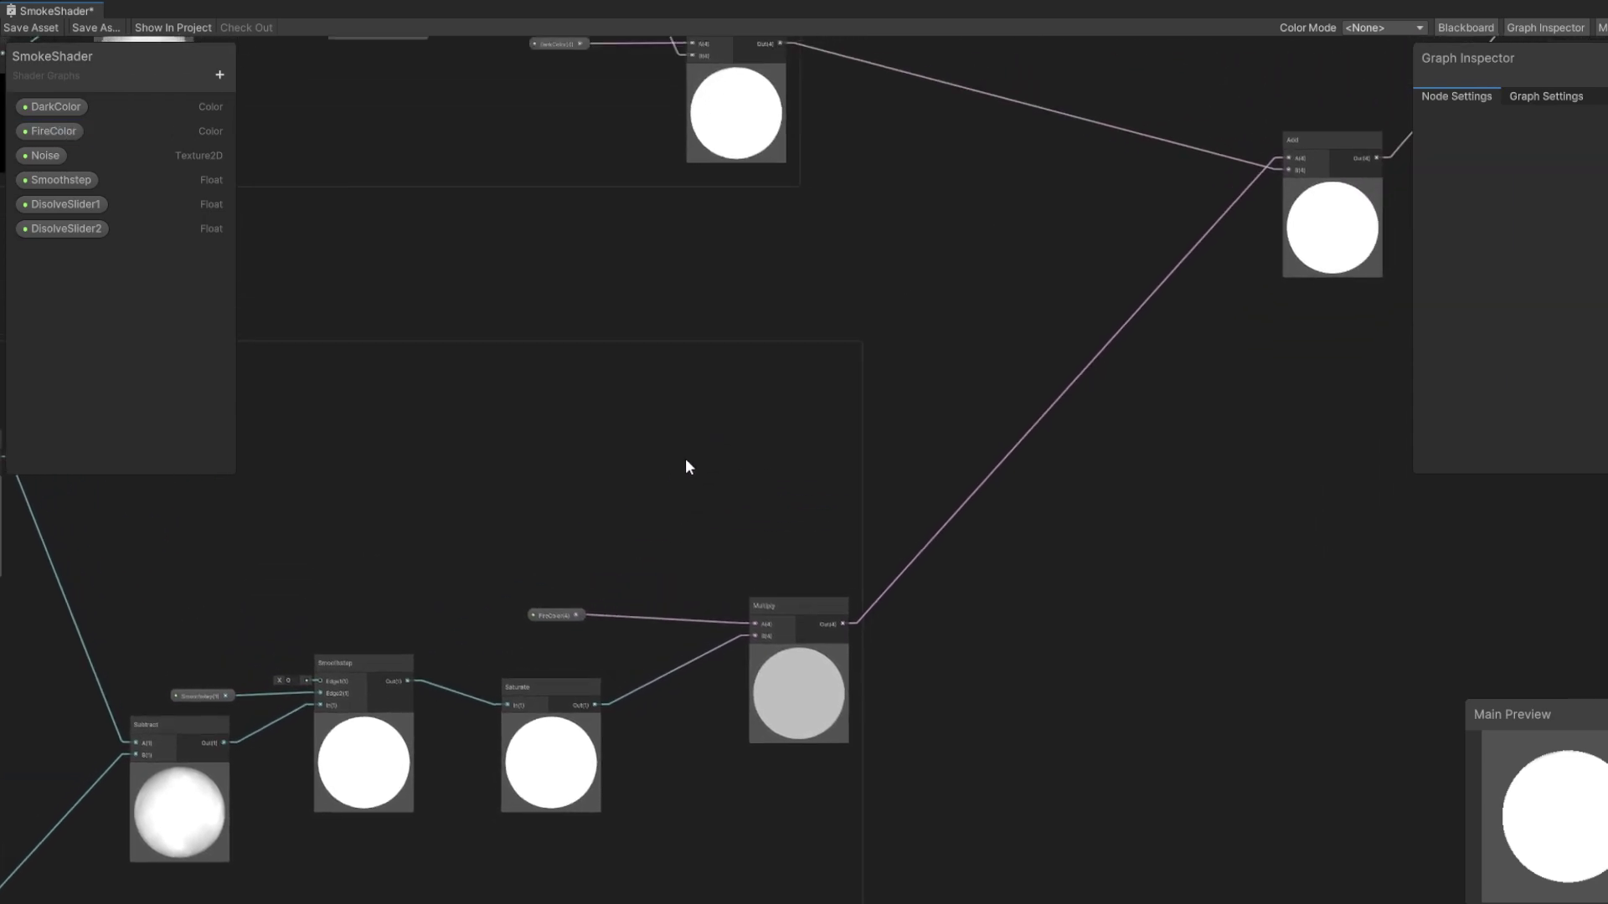
middle_click_drag(712, 415, 535, 559)
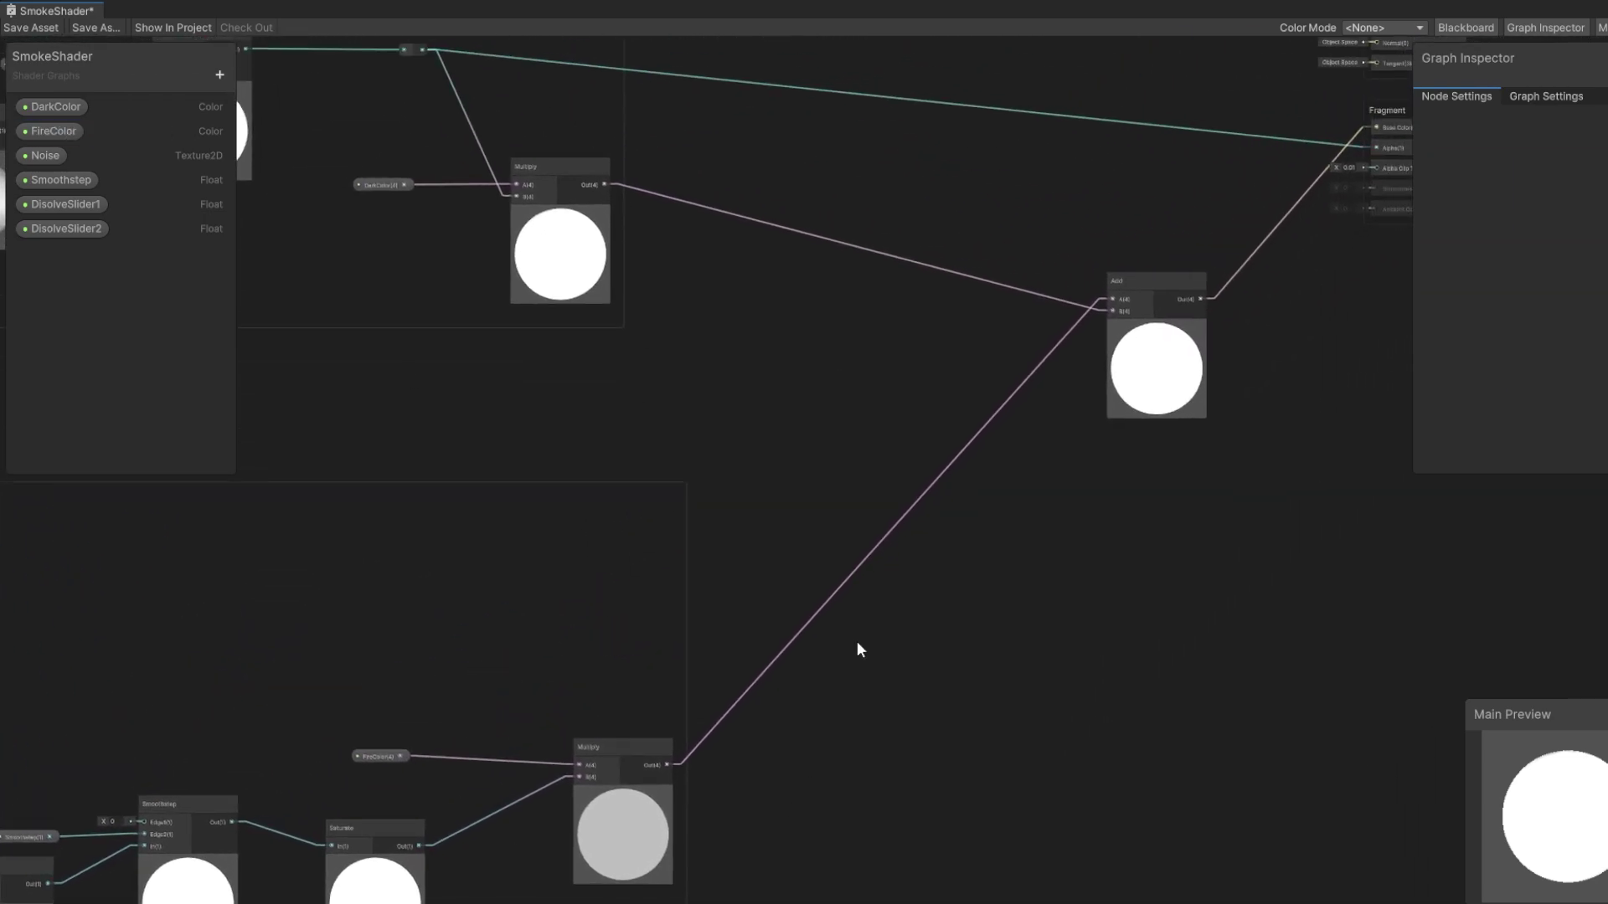
middle_click_drag(1159, 349, 985, 435)
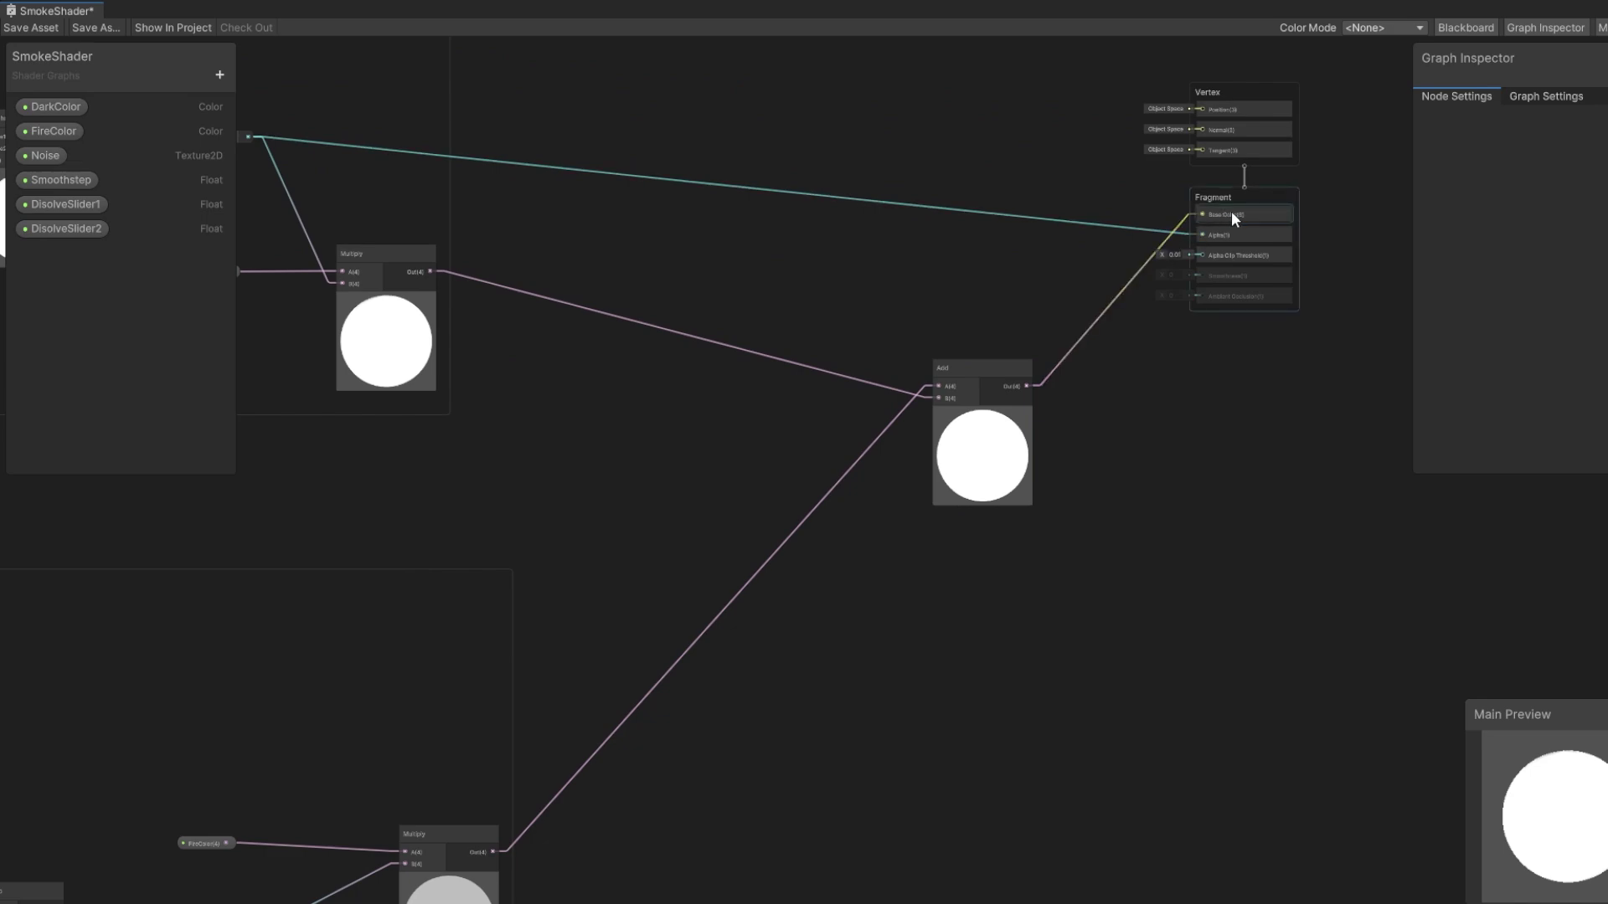
Compare the Fresnel Effect power settings of the LightColor and DarkColor groups.
middle_click_drag(21, 808, 961, 473)
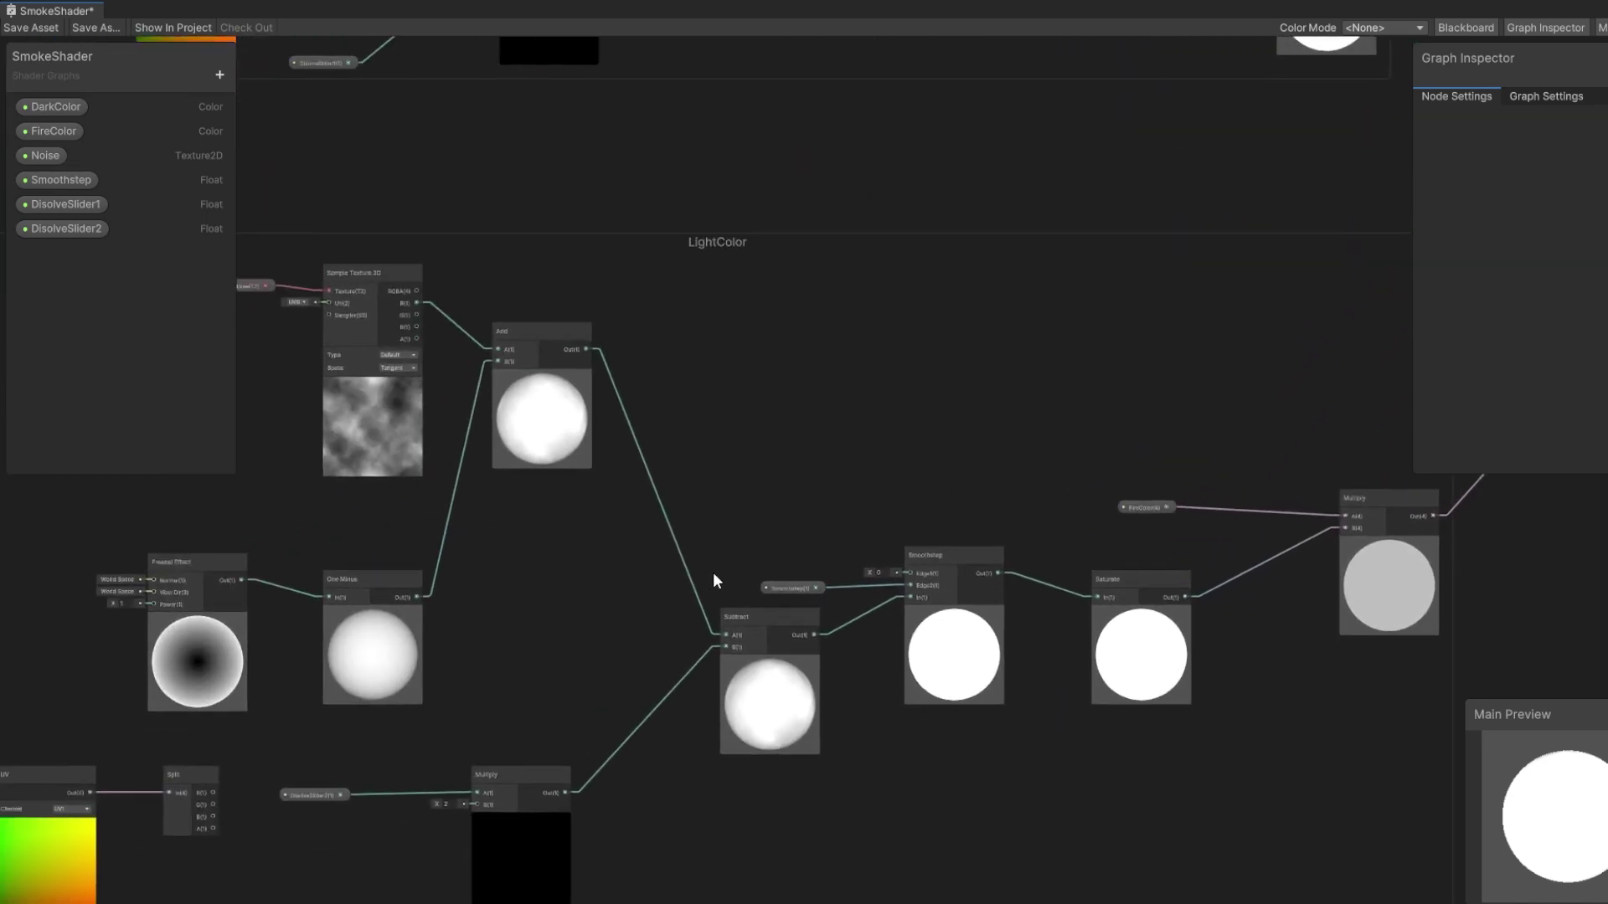
middle_click_drag(715, 575, 1033, 517)
scroll(534, 603, "up", 1)
scroll(456, 610, "up", 2)
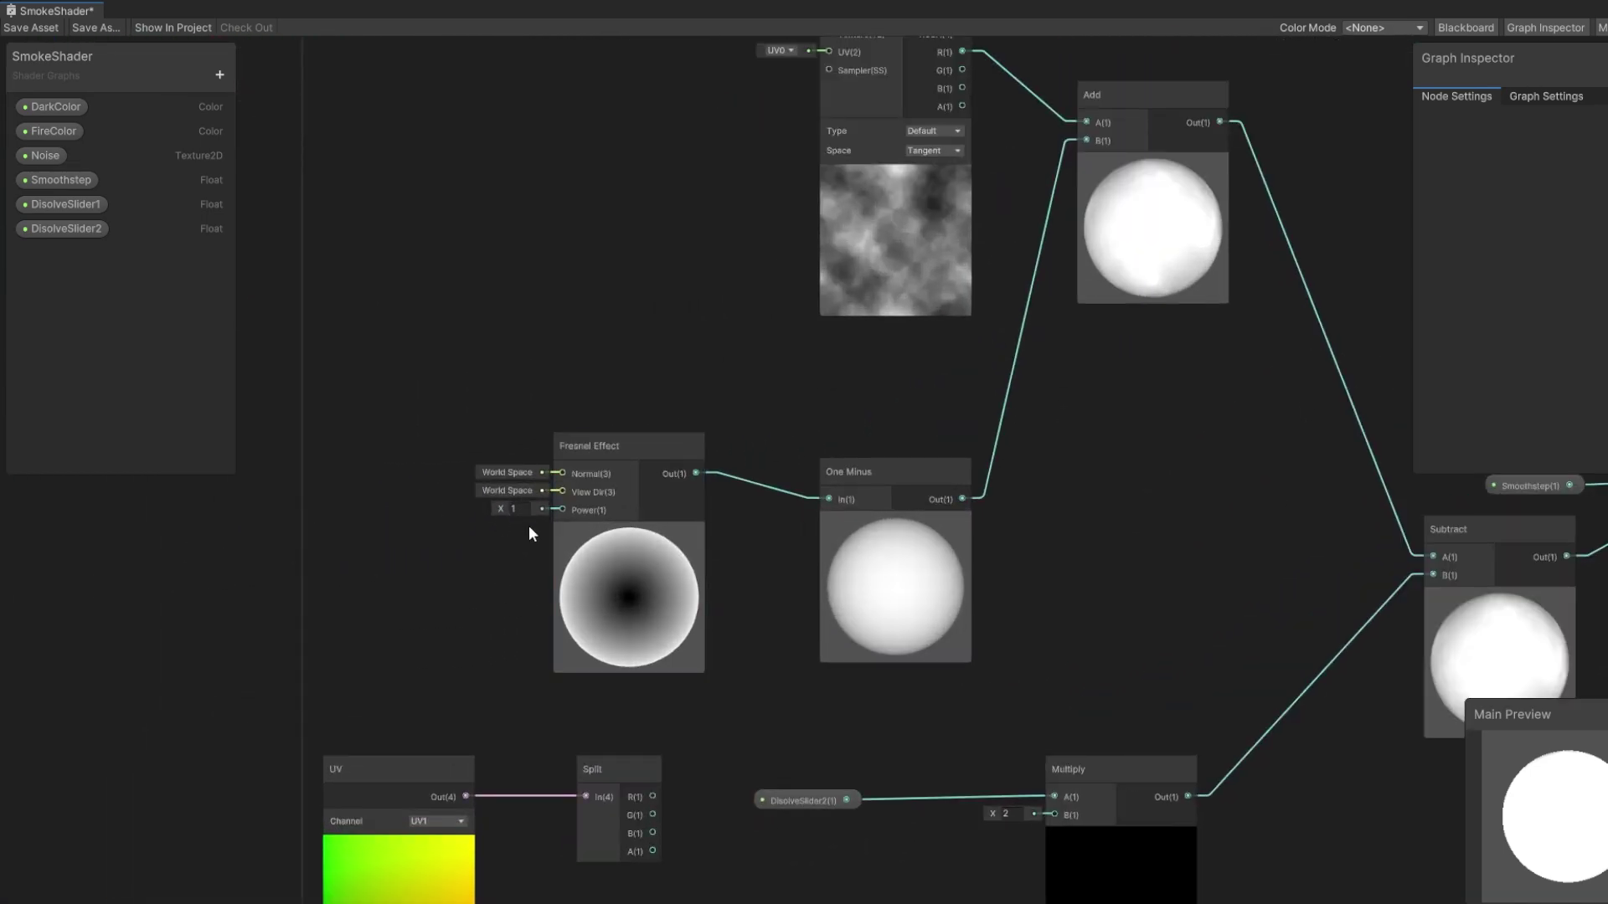
middle_click_drag(804, 340, 678, 566)
middle_click_drag(947, 140, 724, 615)
scroll(724, 615, "down", 2)
middle_click_drag(737, 556, 988, 864)
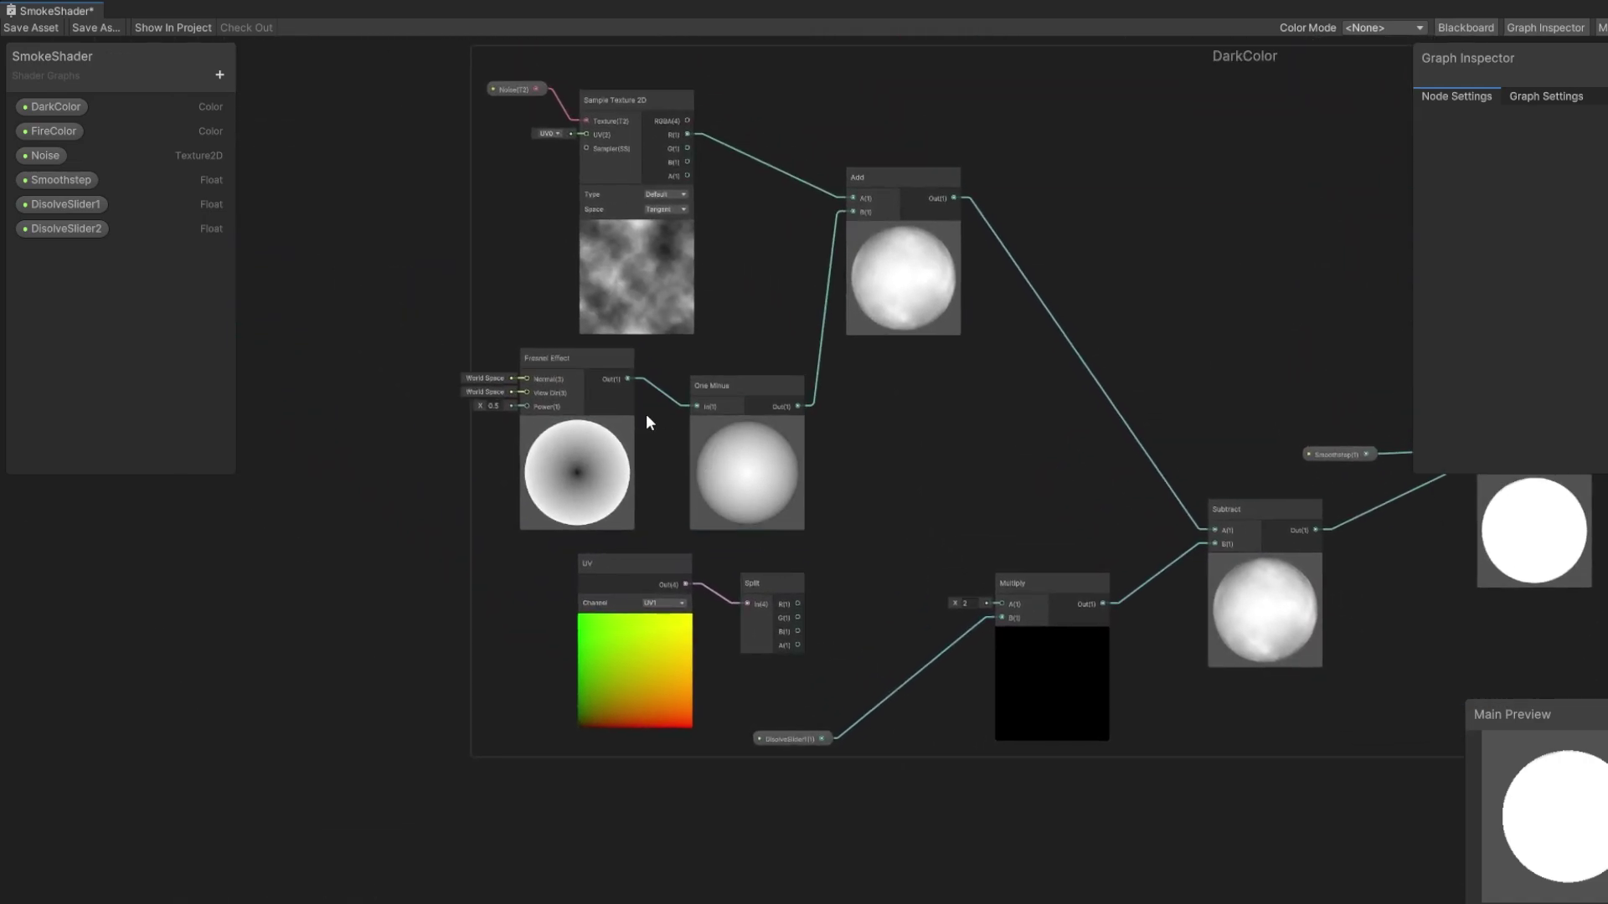
scroll(503, 415, "up", 3)
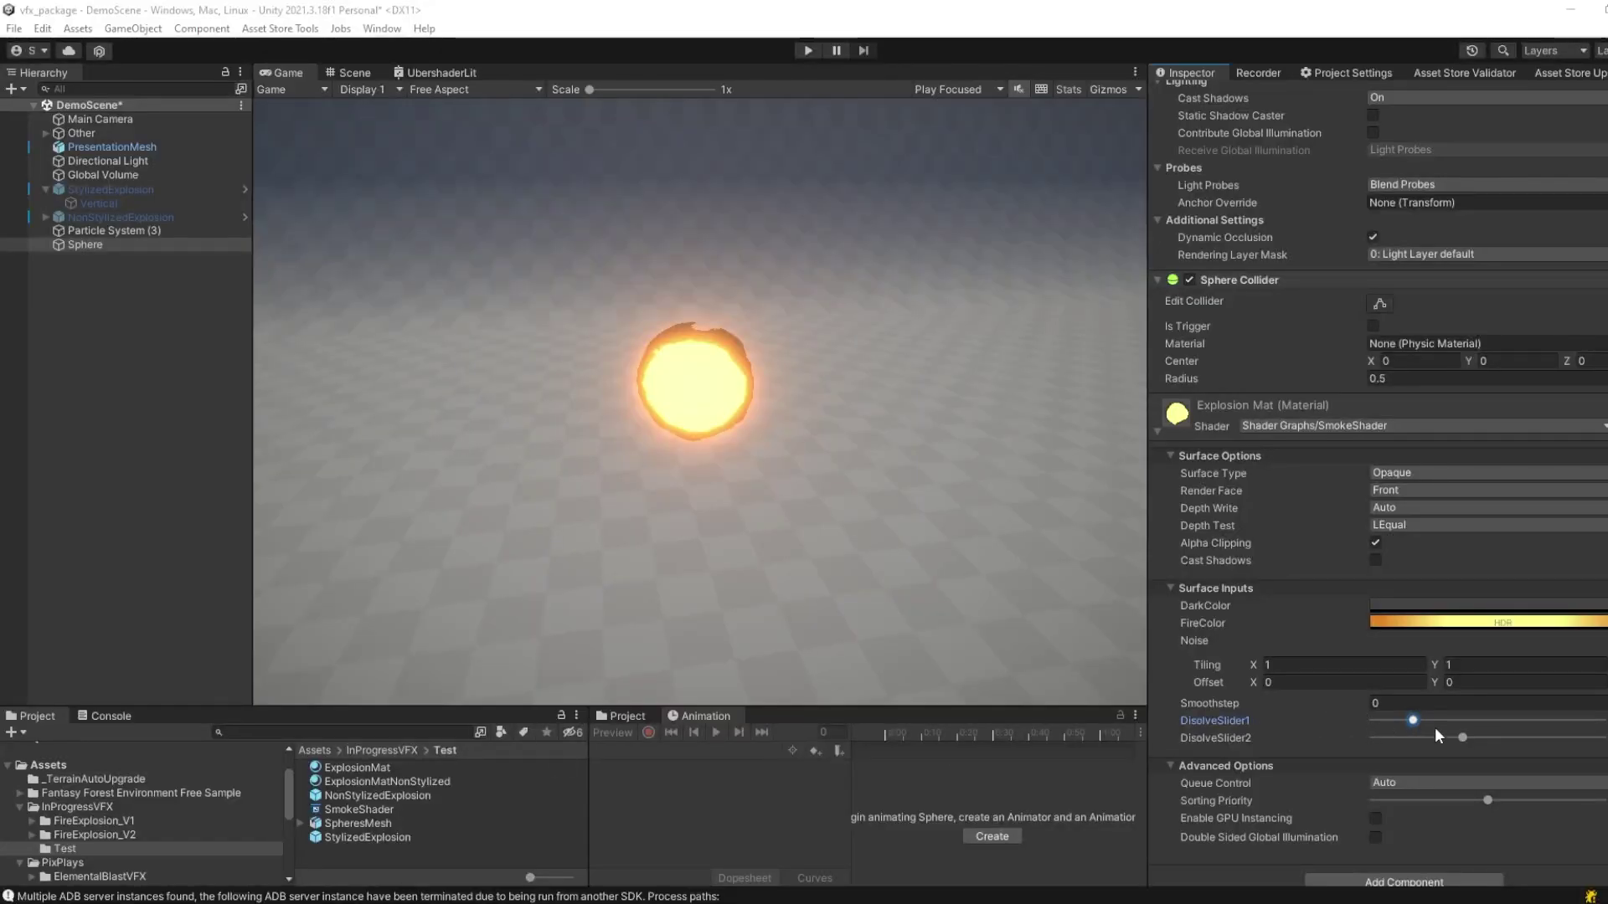
Increase DisolveSlider2 and DisolveSlider1 on the sphere's Explosion Mat material to dissolve the sphere further.
mouse_move(1463, 739)
left_mouse_down()
mouse_move(1486, 738)
mouse_move(1413, 723)
mouse_move(1500, 738)
mouse_move(1464, 738)
mouse_move(1478, 738)
left_mouse_up()
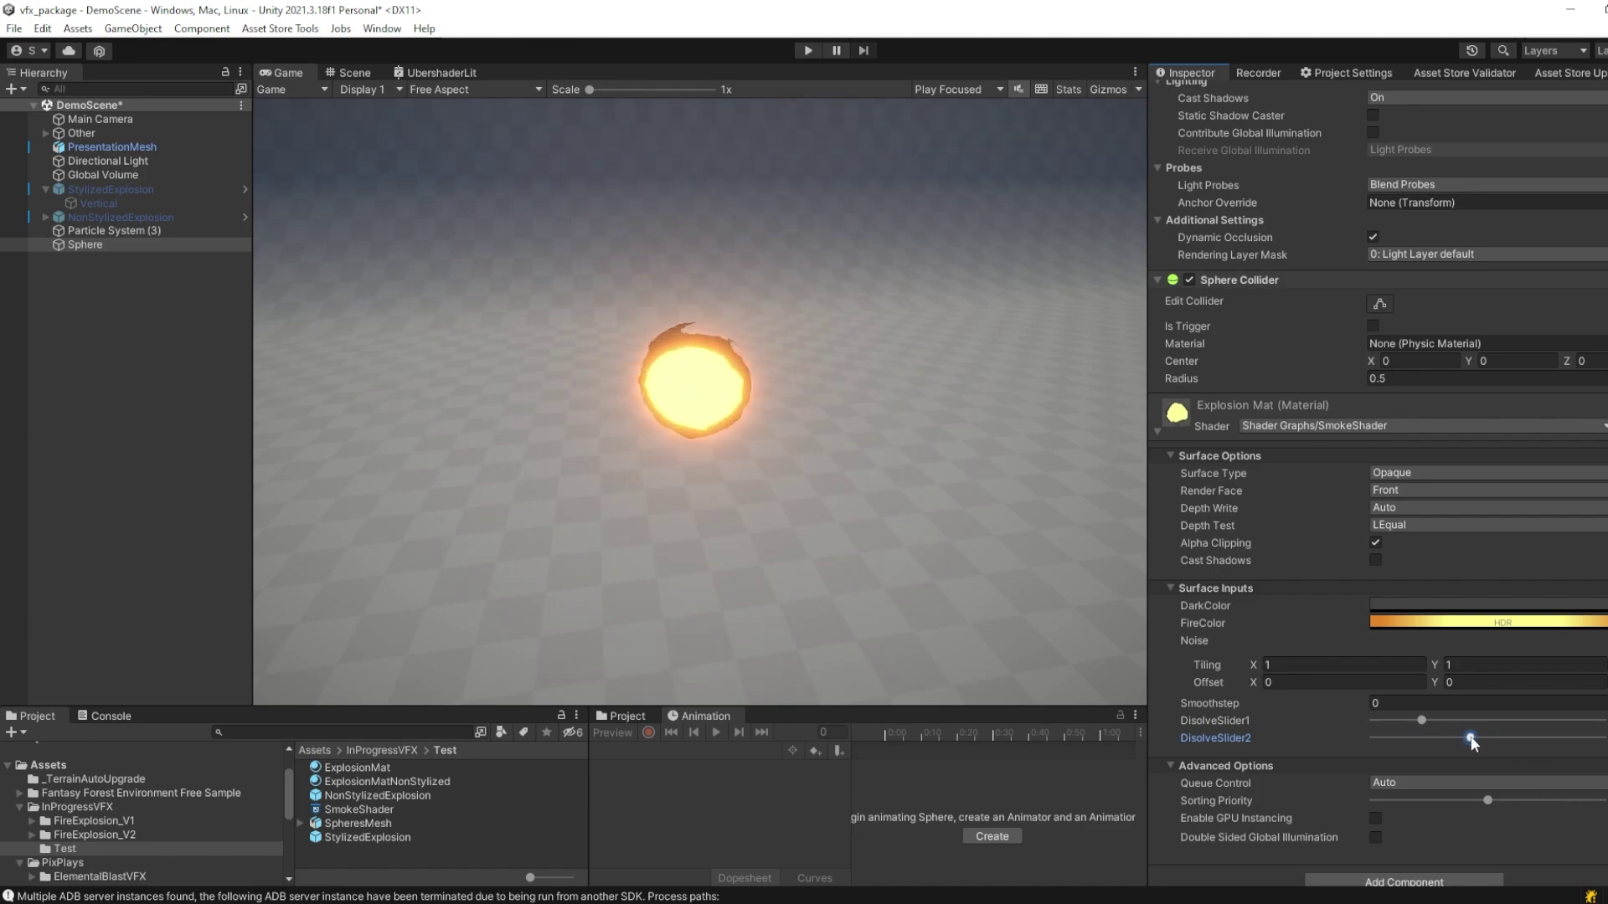
left_click_drag(1453, 720, 1457, 720)
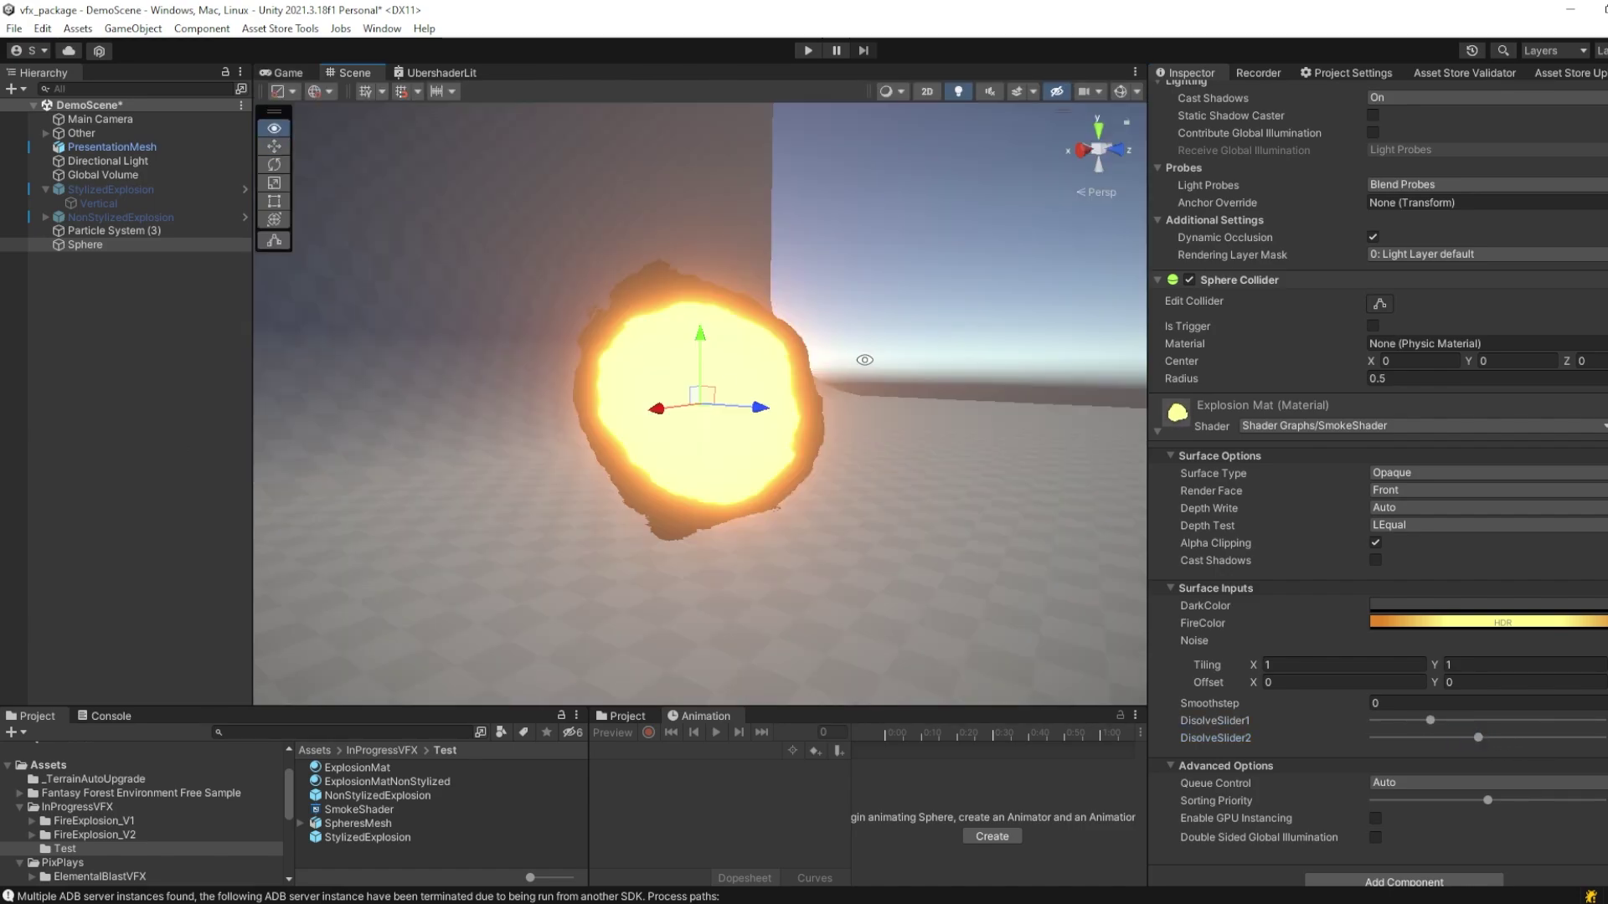
Examine the UV node set to channel UV1 and the Split node beside the LightColor group's DisolveSlider2 property.
right_click_drag(826, 369, 653, 453)
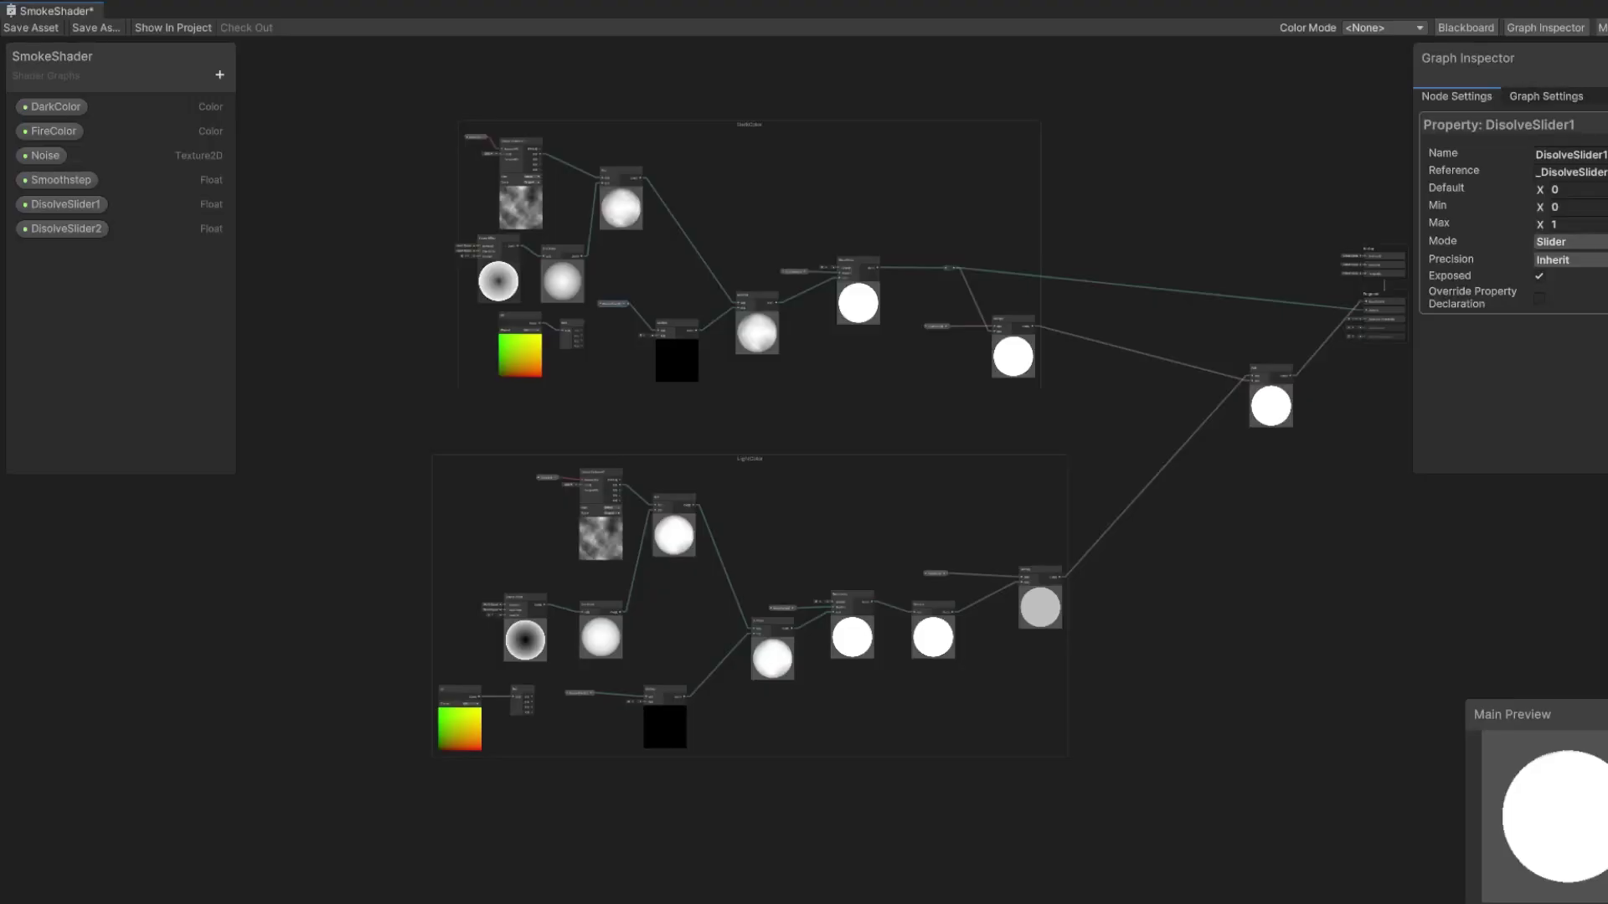
scroll(567, 729, "up", 8)
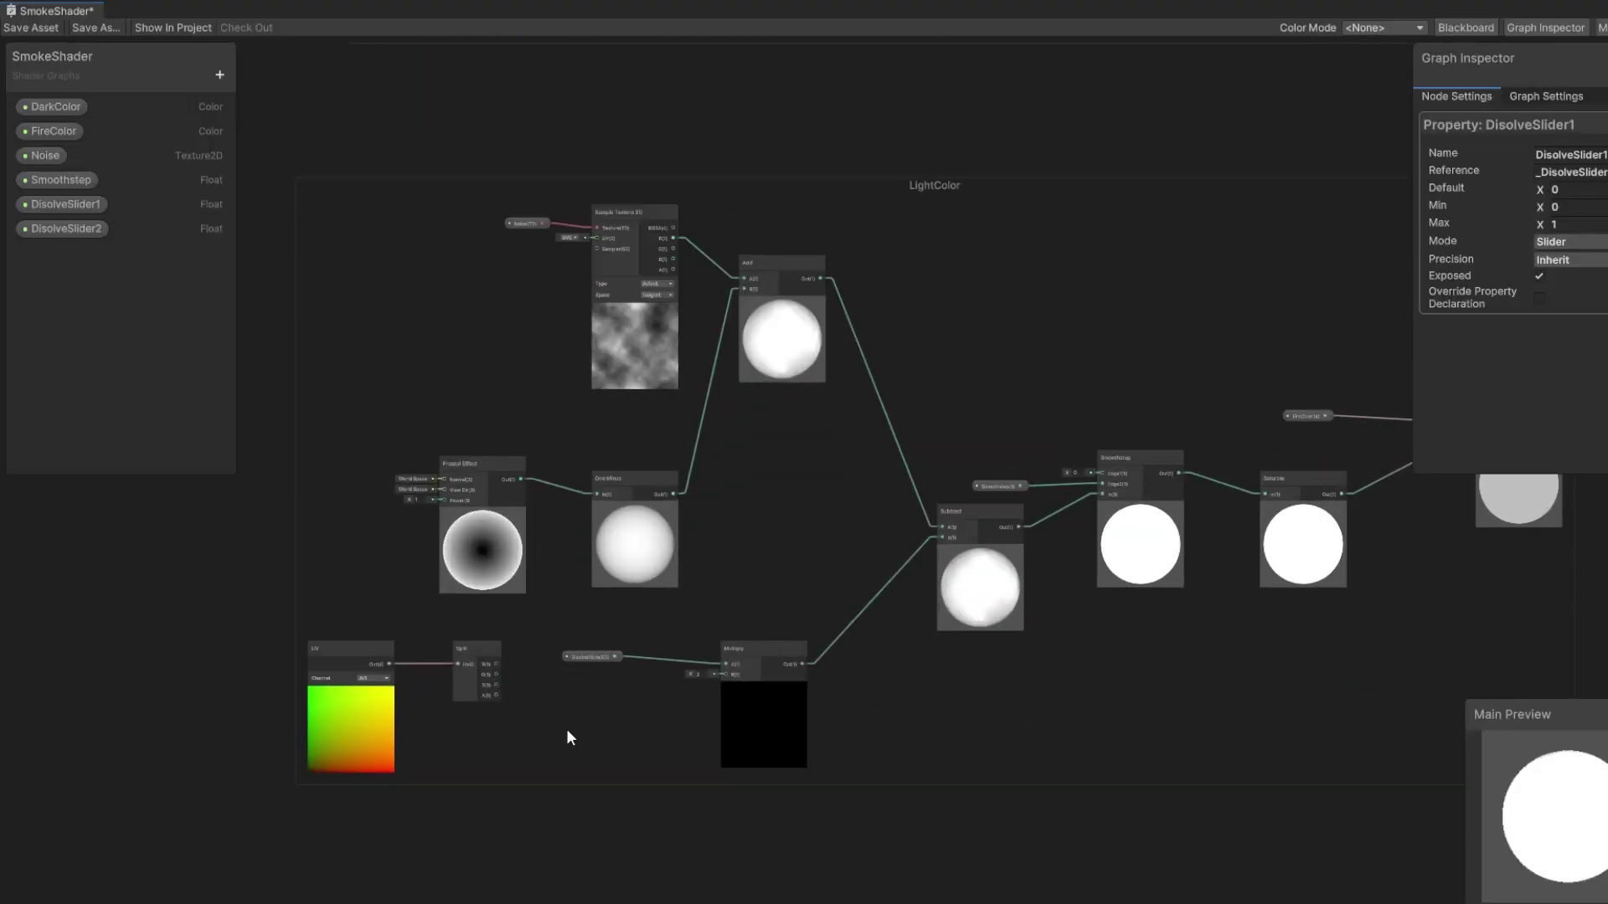
left_click(572, 606)
left_click(163, 591)
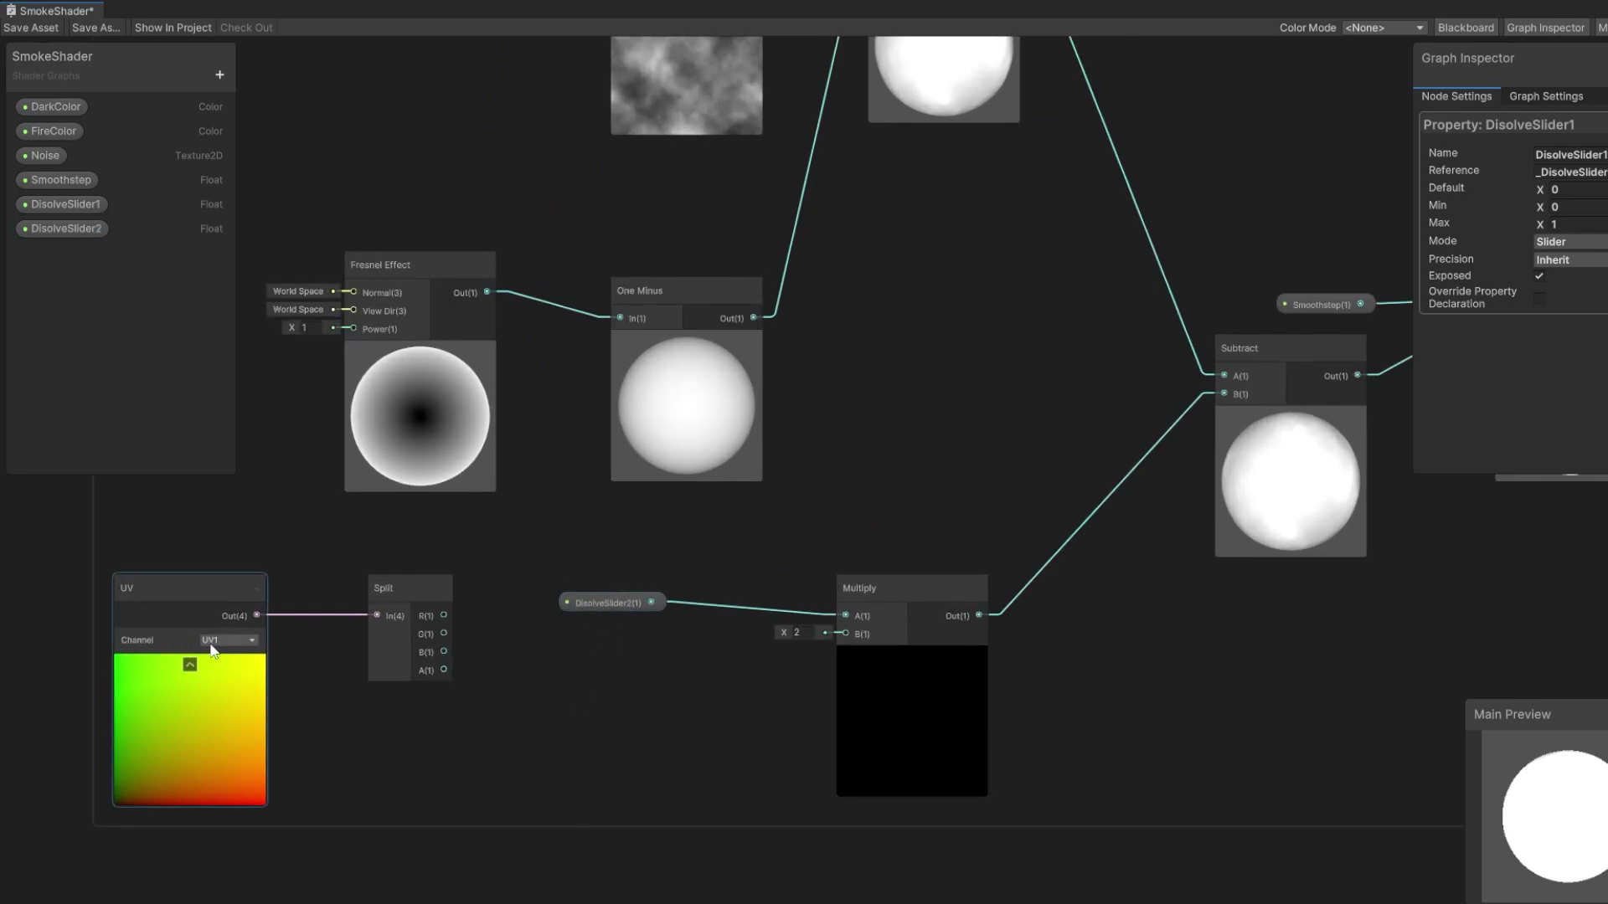
left_click(438, 634)
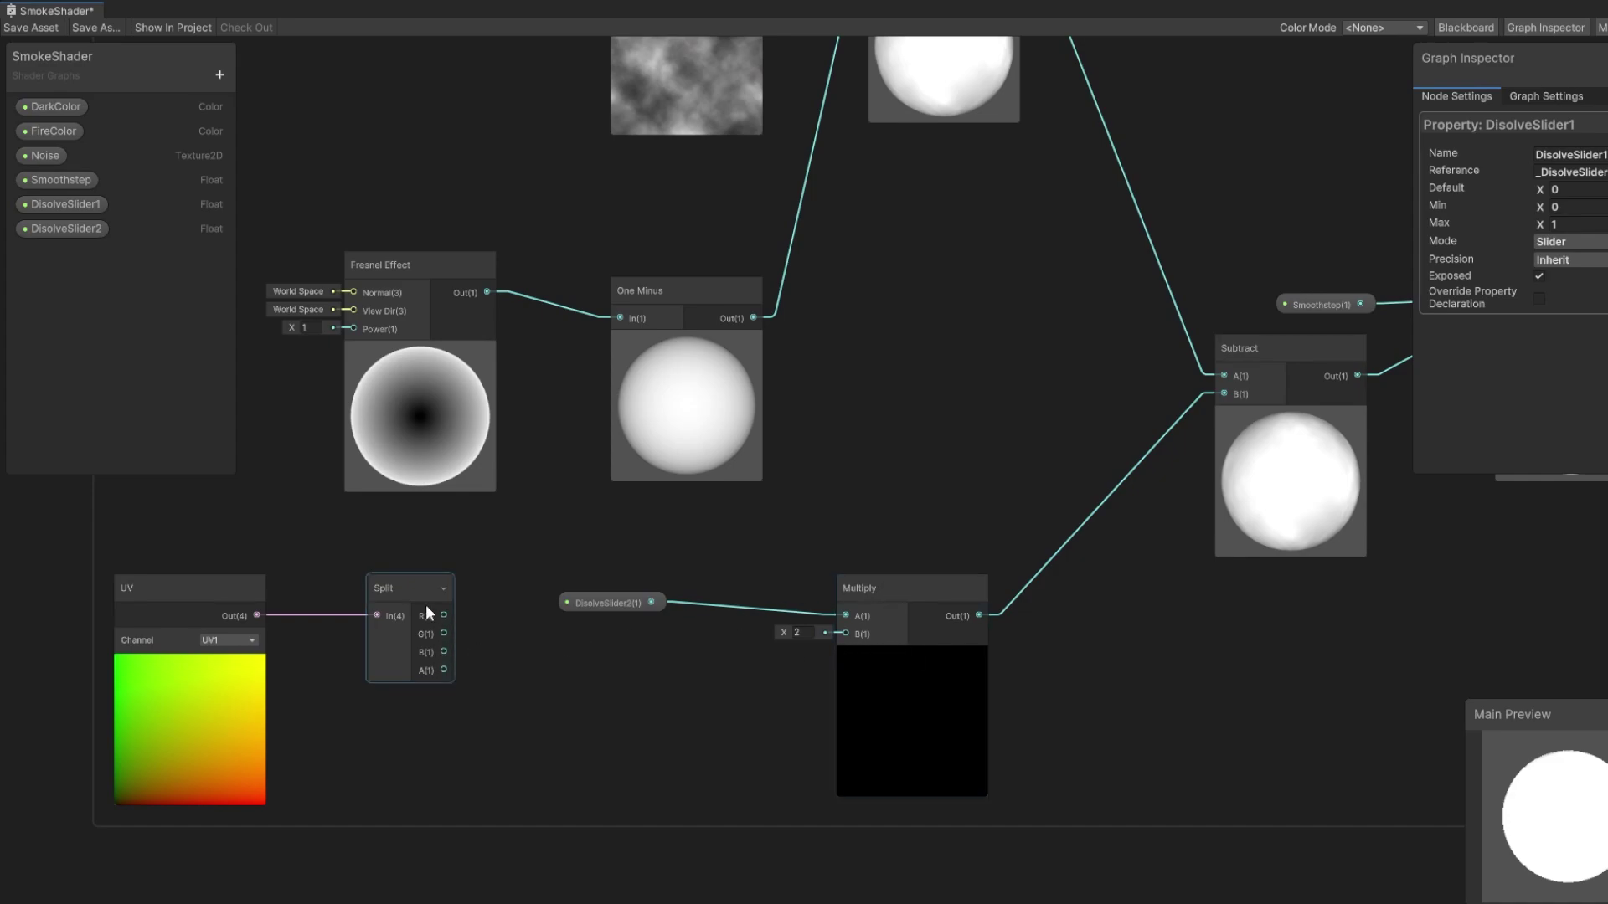
scroll(503, 695, "down", 2)
scroll(513, 706, "up", 3)
Connect the Split node's G output to input A of the Multiply node in the DarkColor group.
left_click_drag(513, 705, 973, 704)
middle_click_drag(965, 309, 953, 715)
middle_click_drag(887, 367, 846, 675)
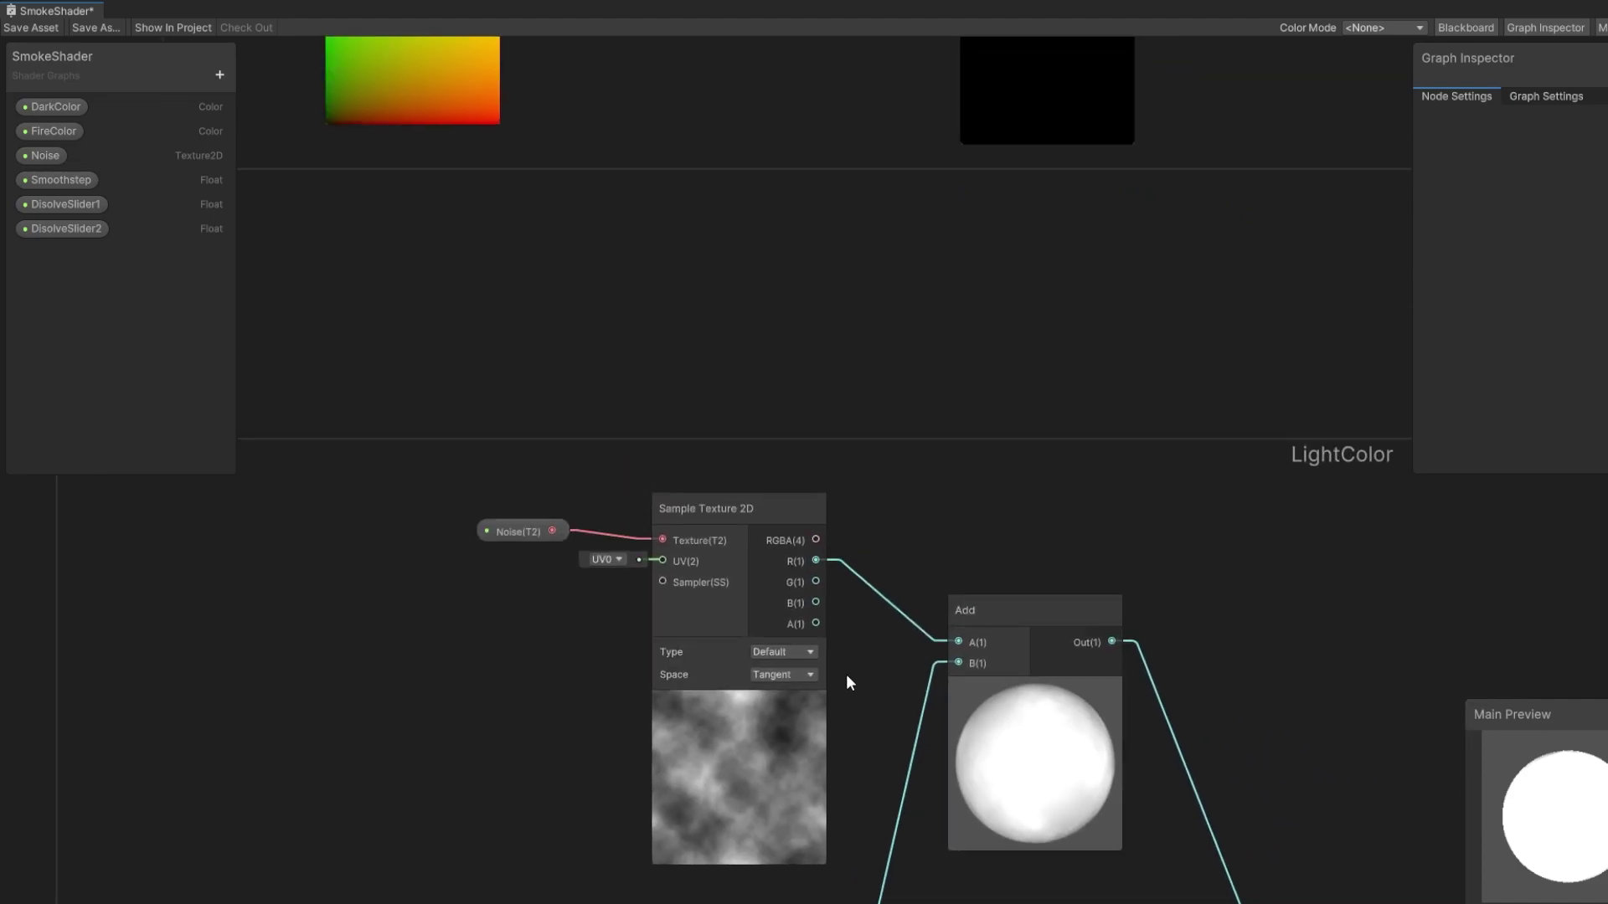
scroll(846, 675, "down", 10)
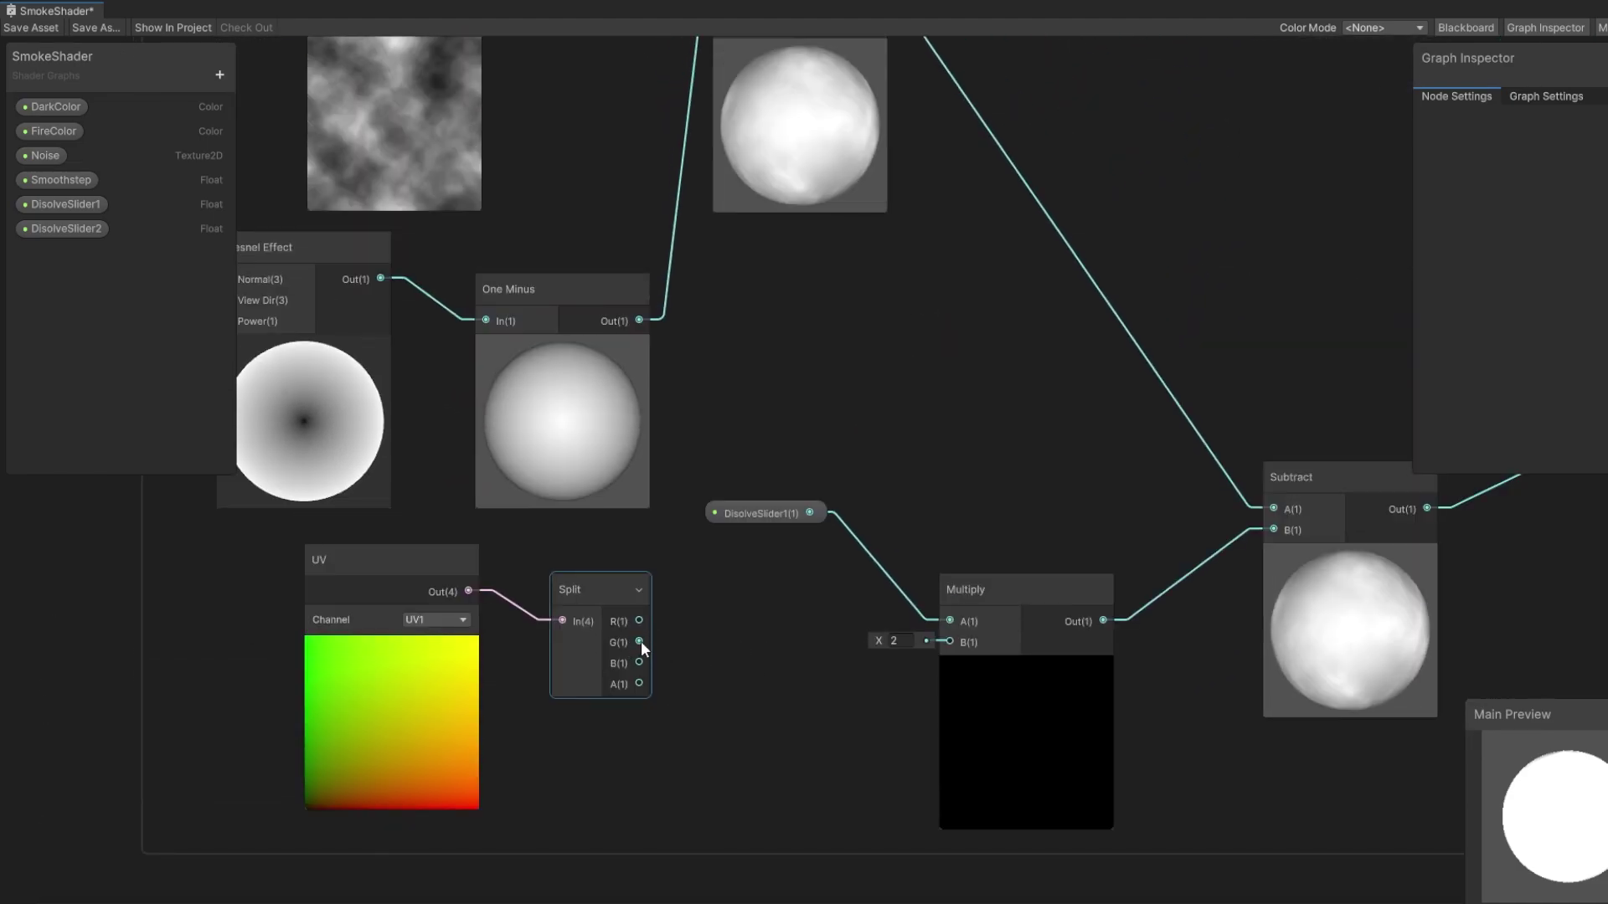
left_click_drag(641, 641, 946, 621)
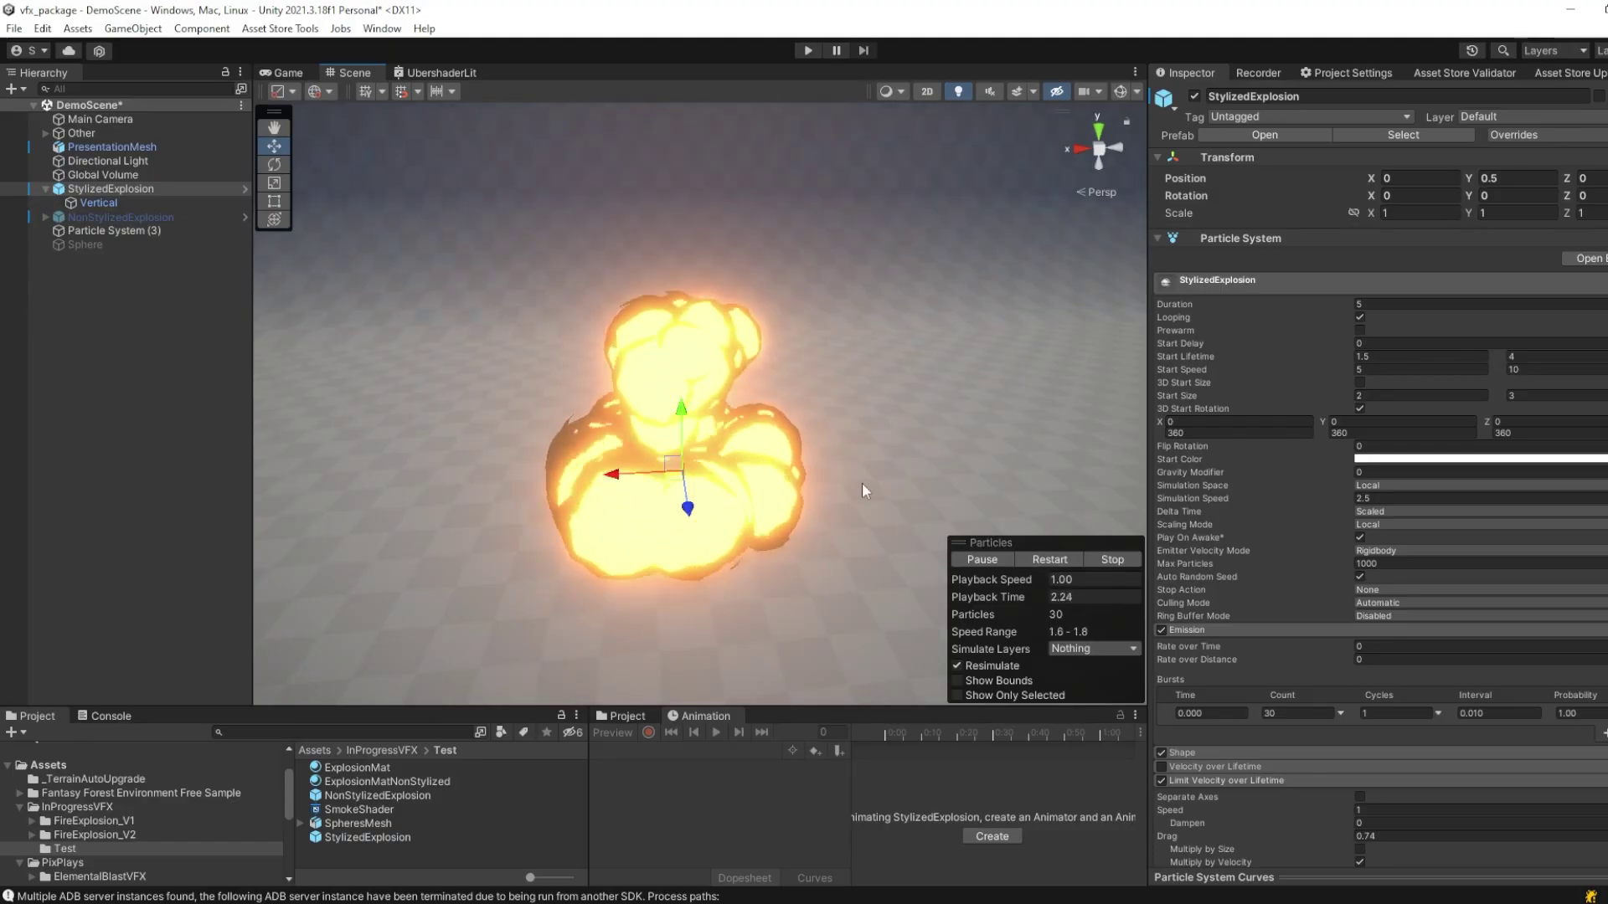
Pause the particle preview and move the Vertical particle system along the X axis to about -6.86.
left_click(98, 203)
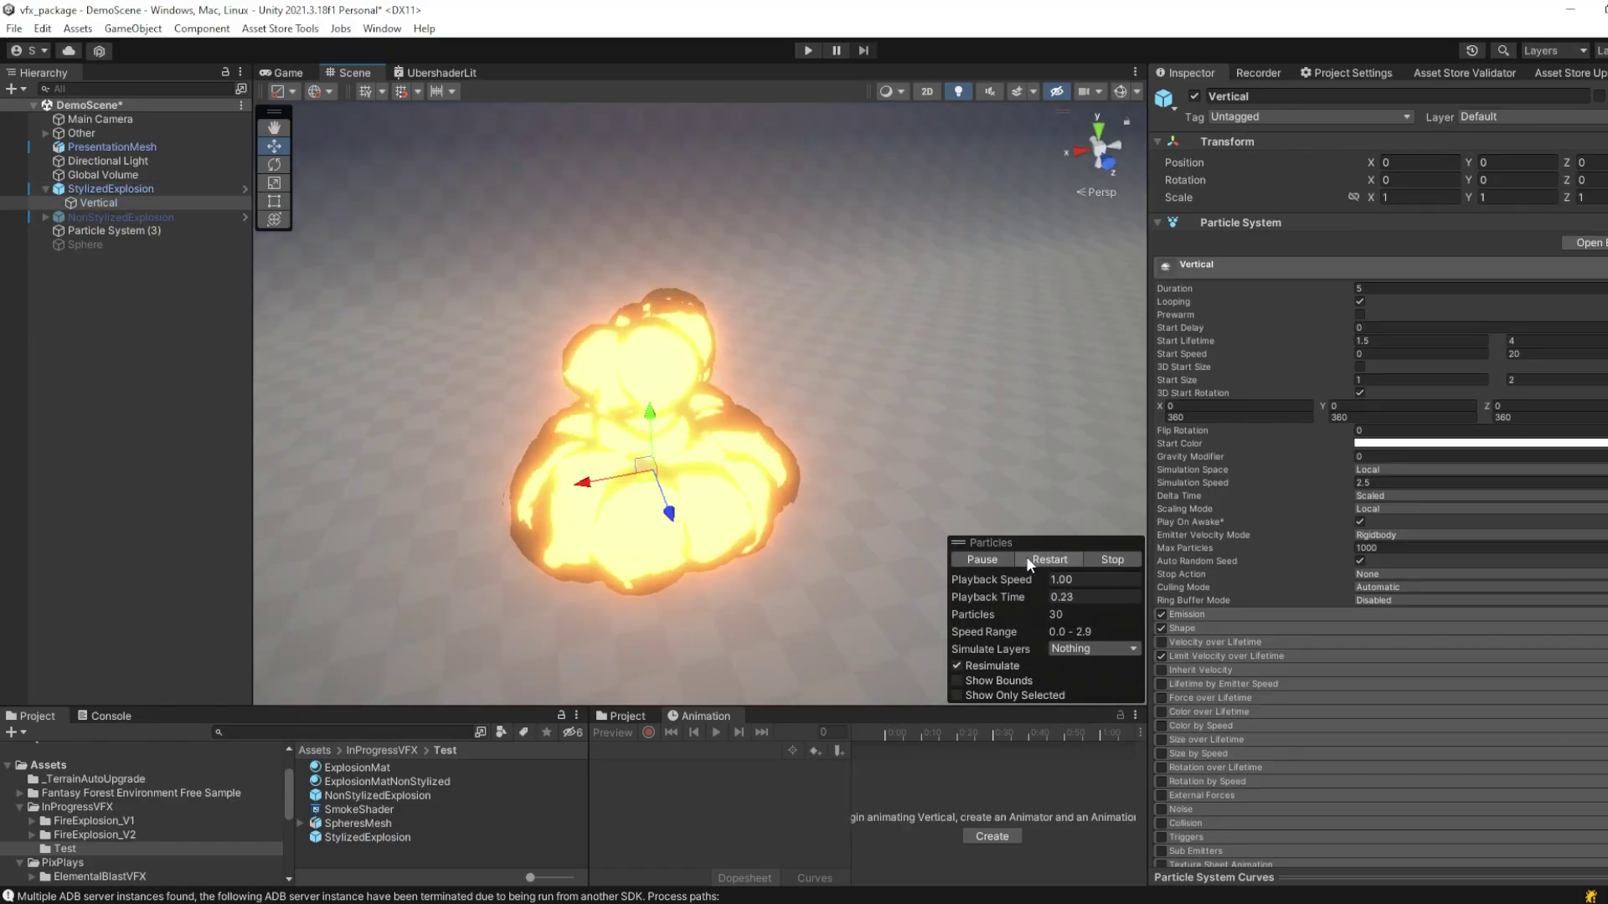
left_click(976, 560)
left_click_drag(900, 443, 884, 420, "alt")
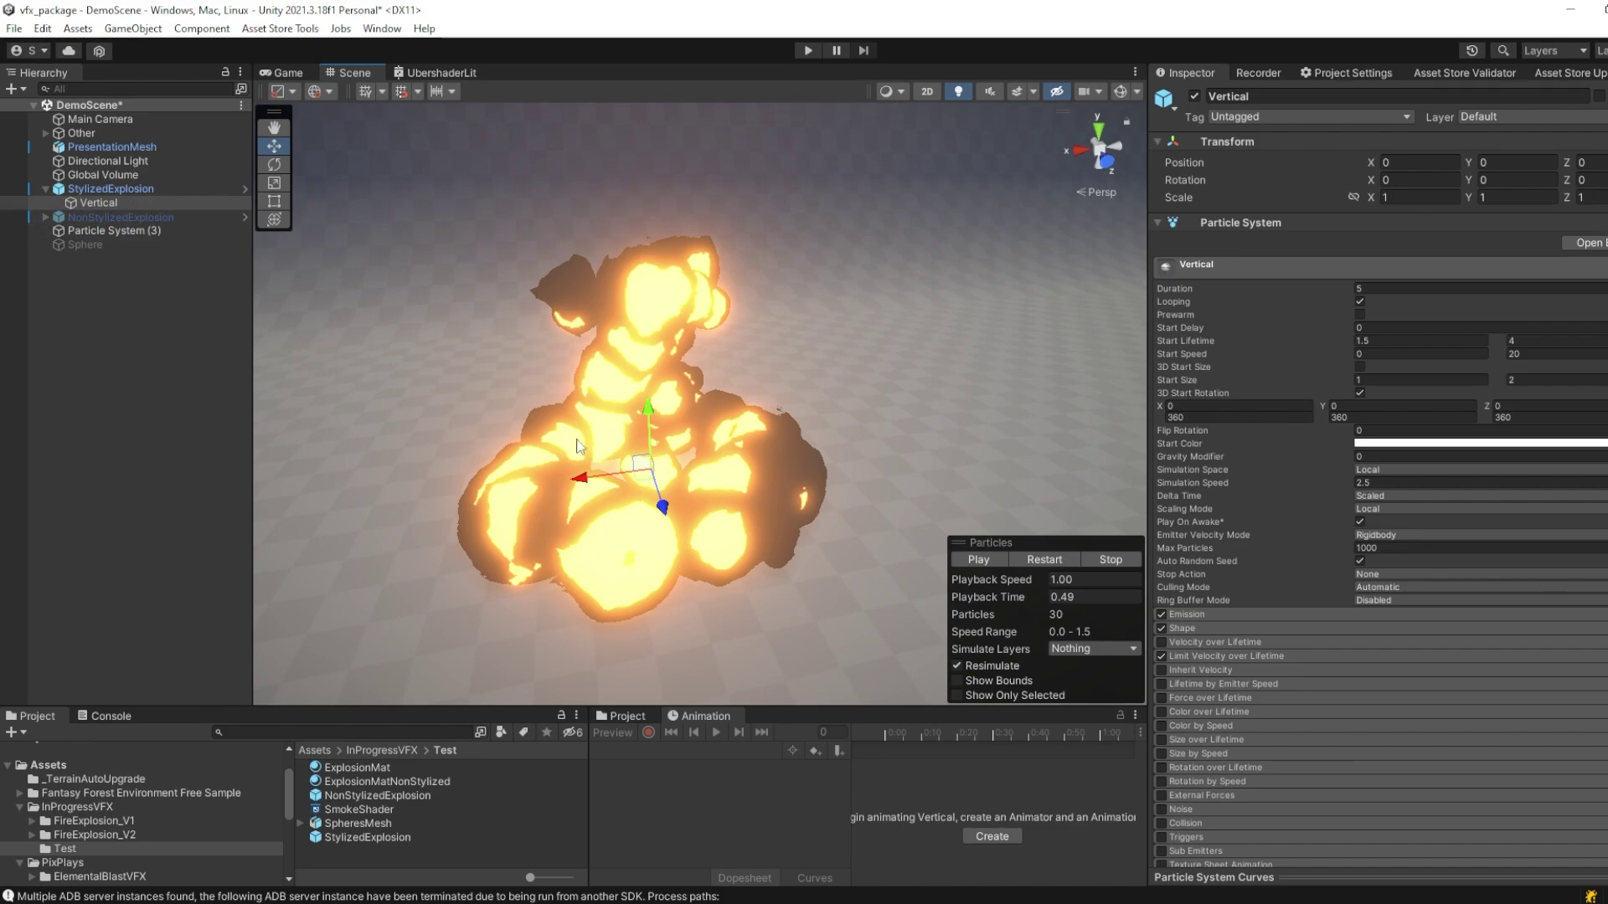
left_click_drag(586, 479, 862, 444)
left_click_drag(1040, 434, 1110, 385, "alt")
Expand the Shape module for StylizedExplosion and Vertical together, and compare the shape settings of each particle system.
left_click(107, 191)
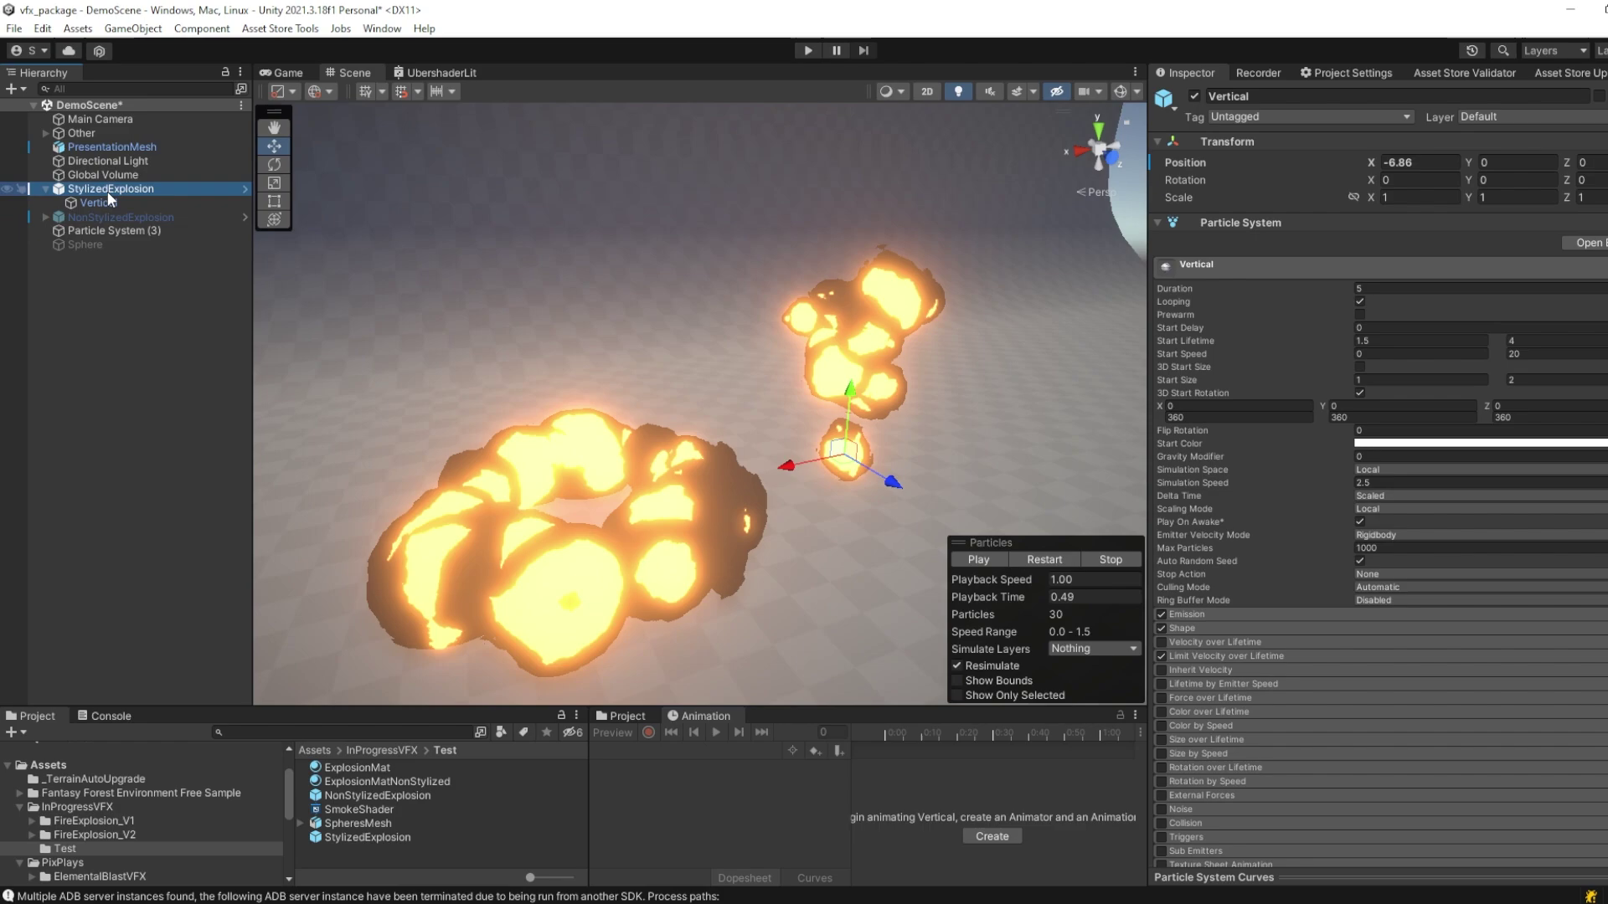
left_click(104, 202, "ctrl")
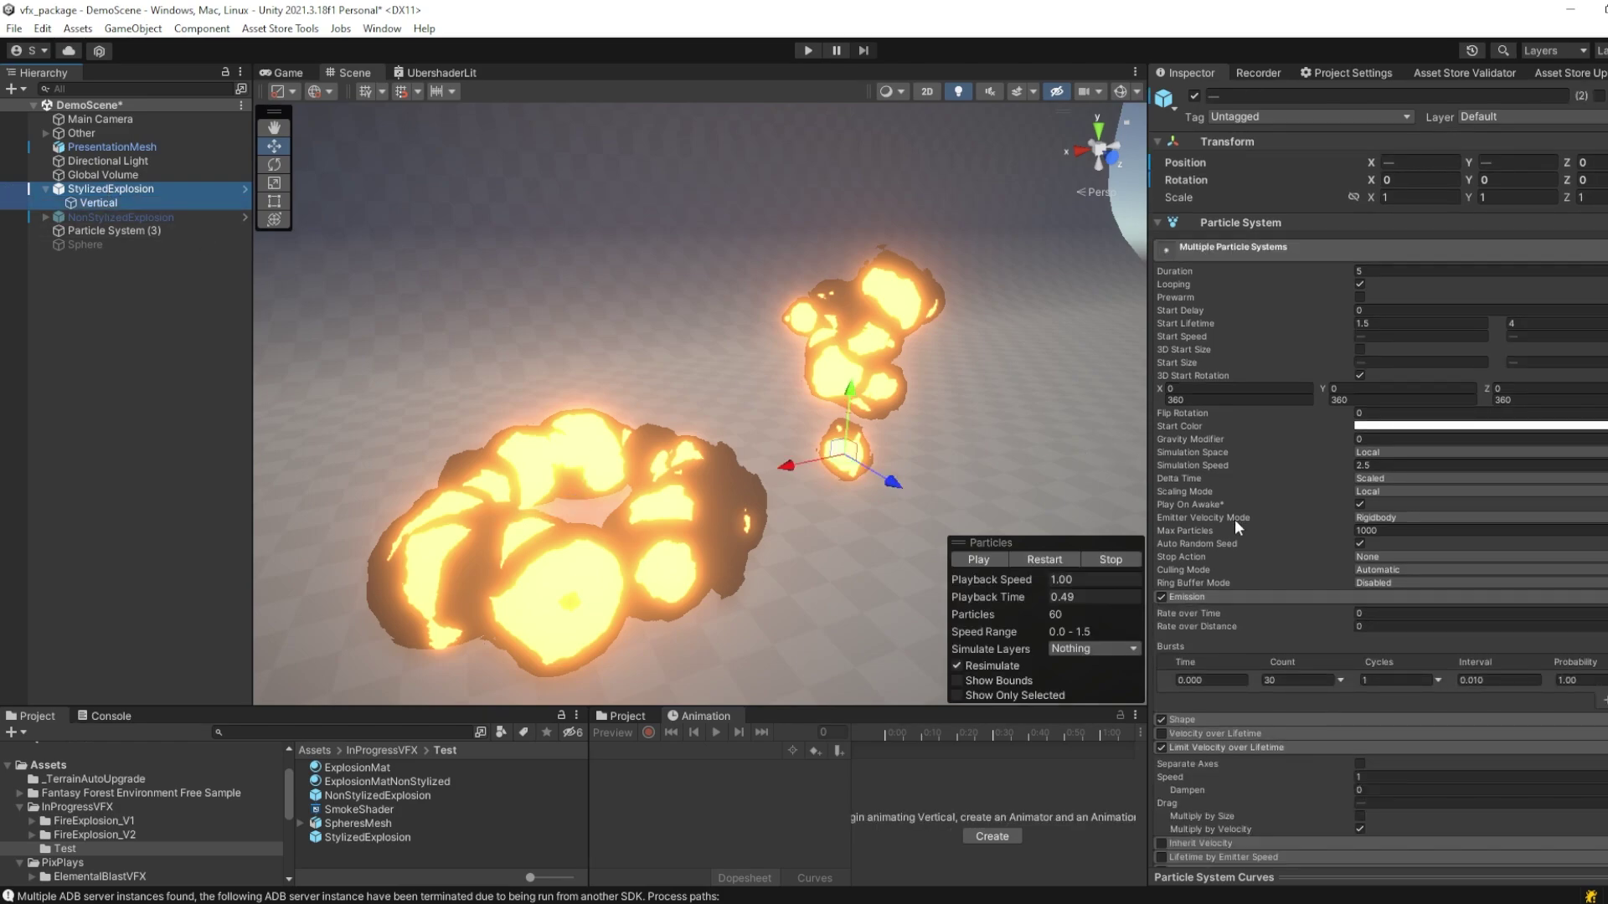
scroll(1234, 522, "down", 2)
left_click(1196, 671)
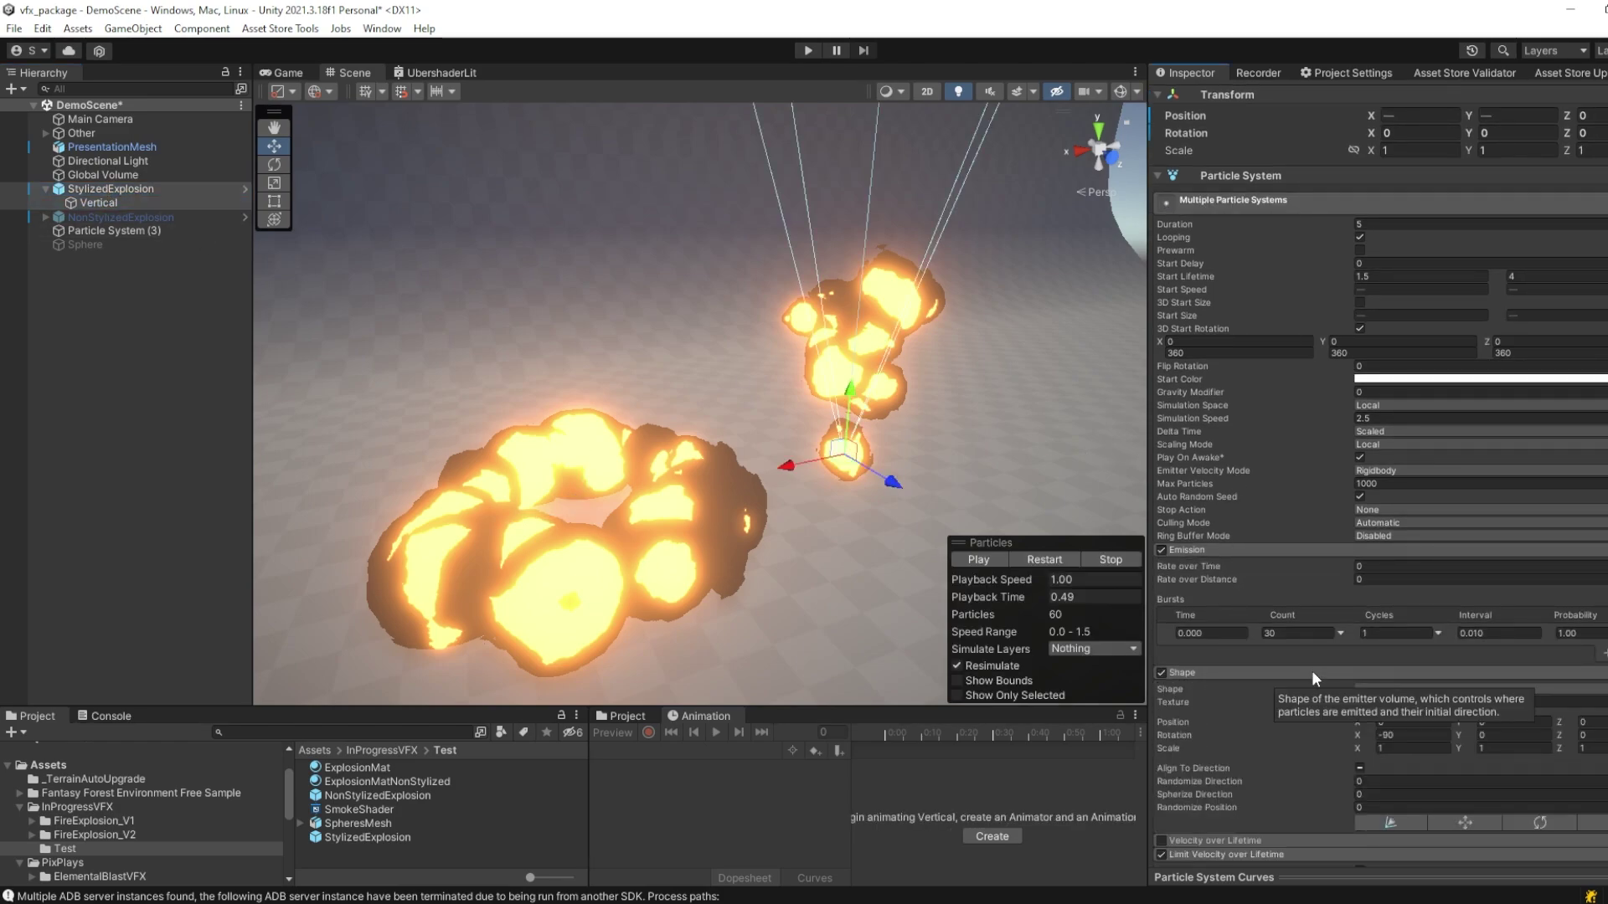
scroll(1311, 670, "down", 4)
left_click(101, 203)
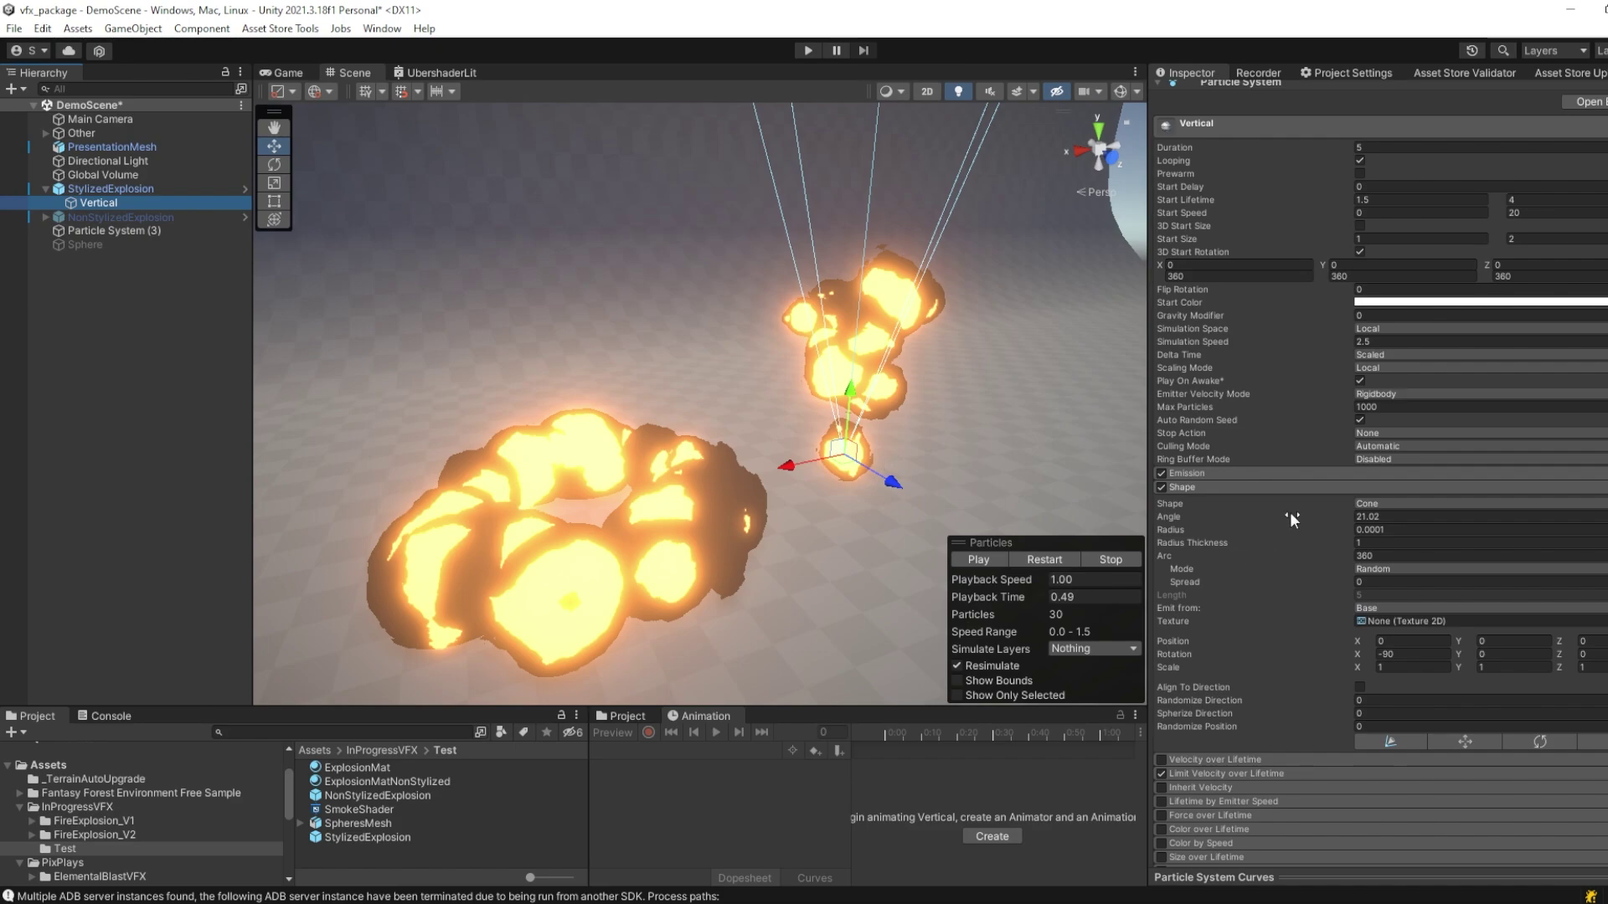
left_click(129, 189)
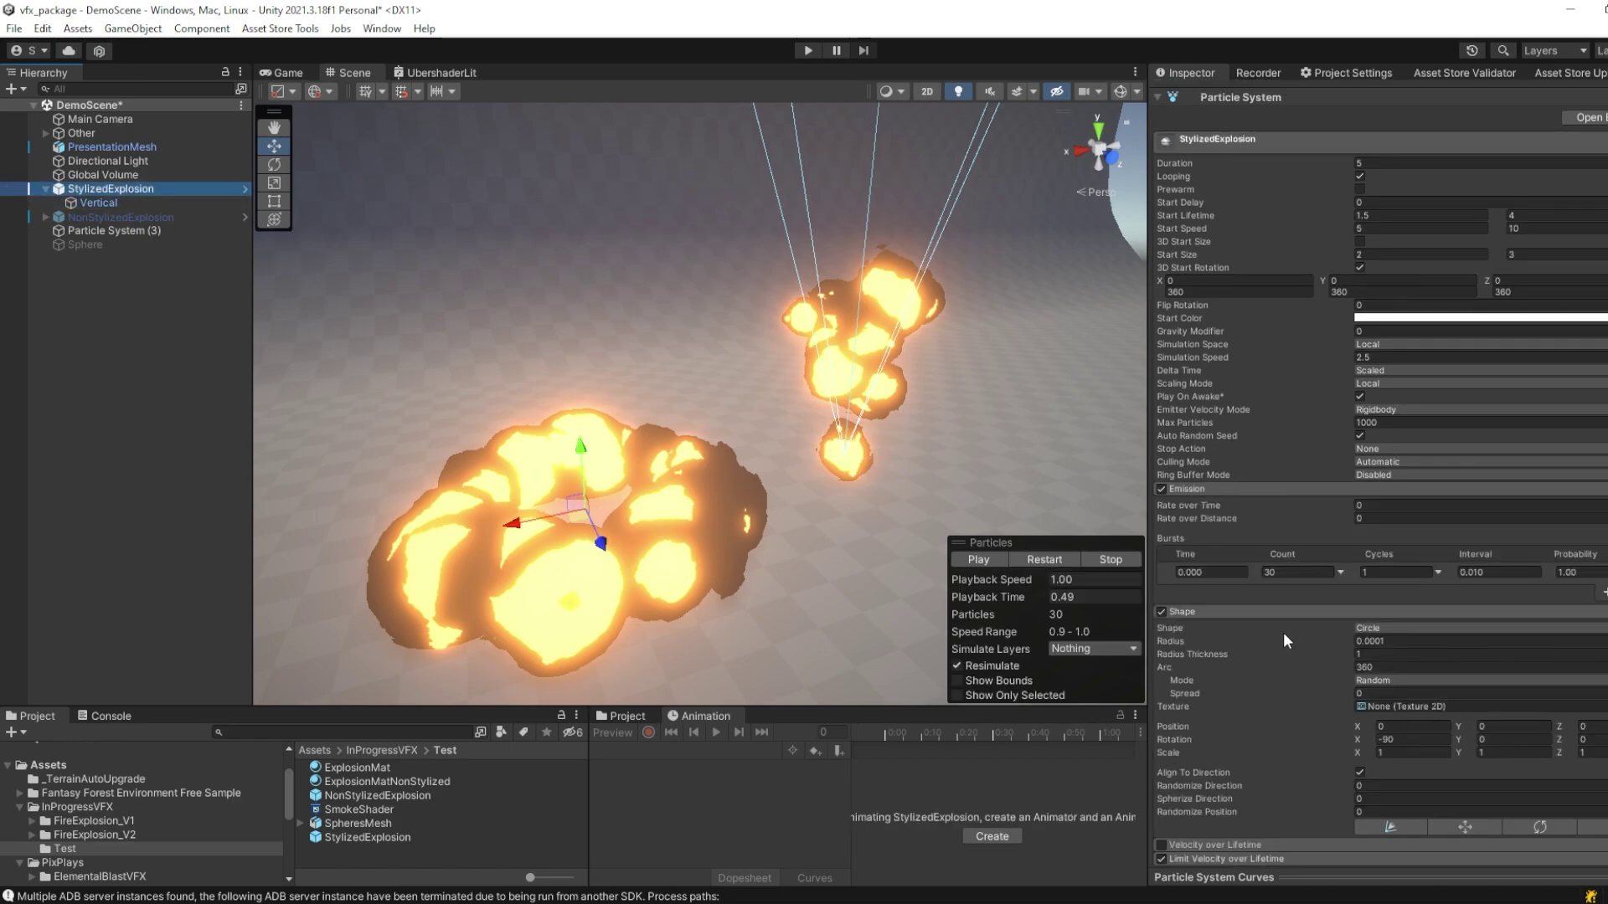
Review the StylizedExplosion particle system's main, Emission, Shape and Limit Velocity over Lifetime settings, including the shape's X rotation of -90.
scroll(1283, 641, "down", 2)
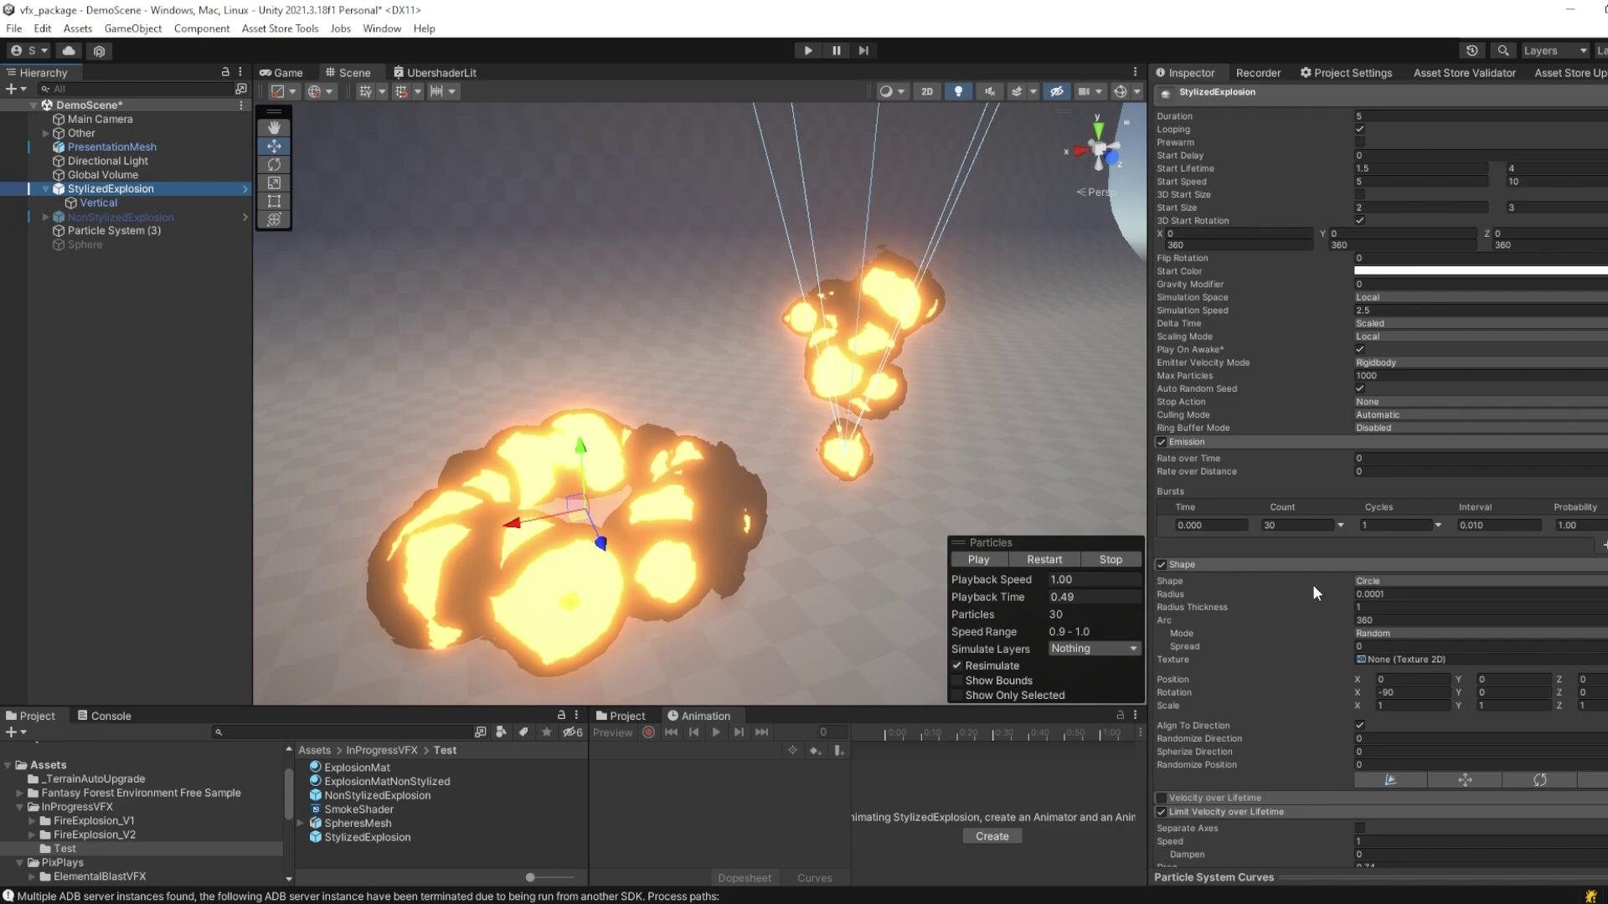
scroll(1317, 593, "up", 5)
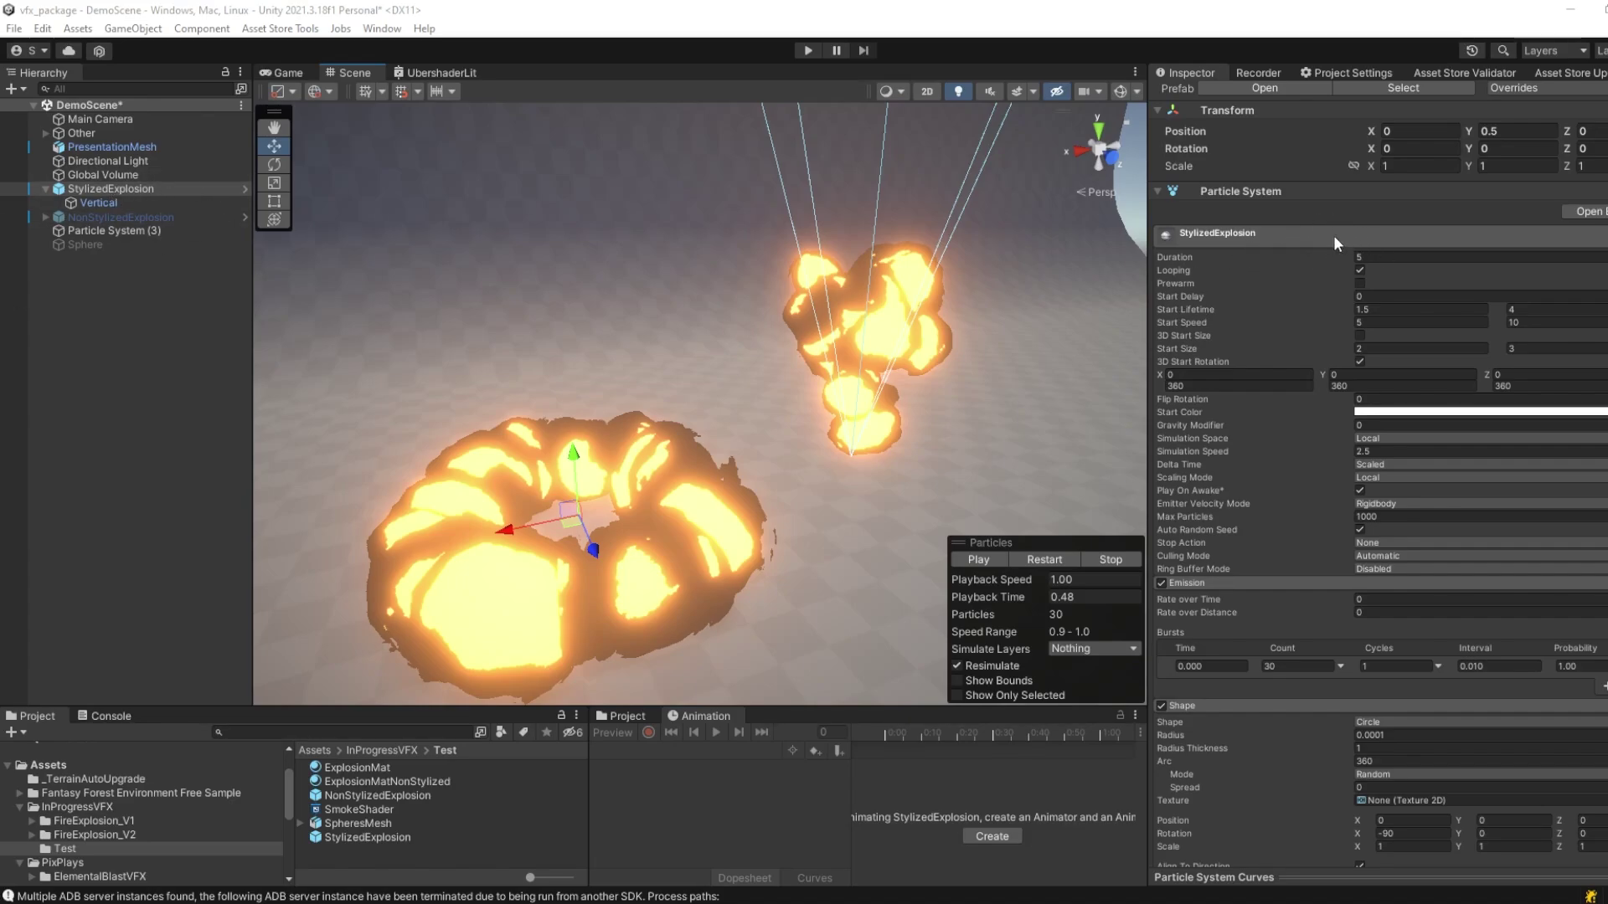
scroll(1333, 268, "up", 2)
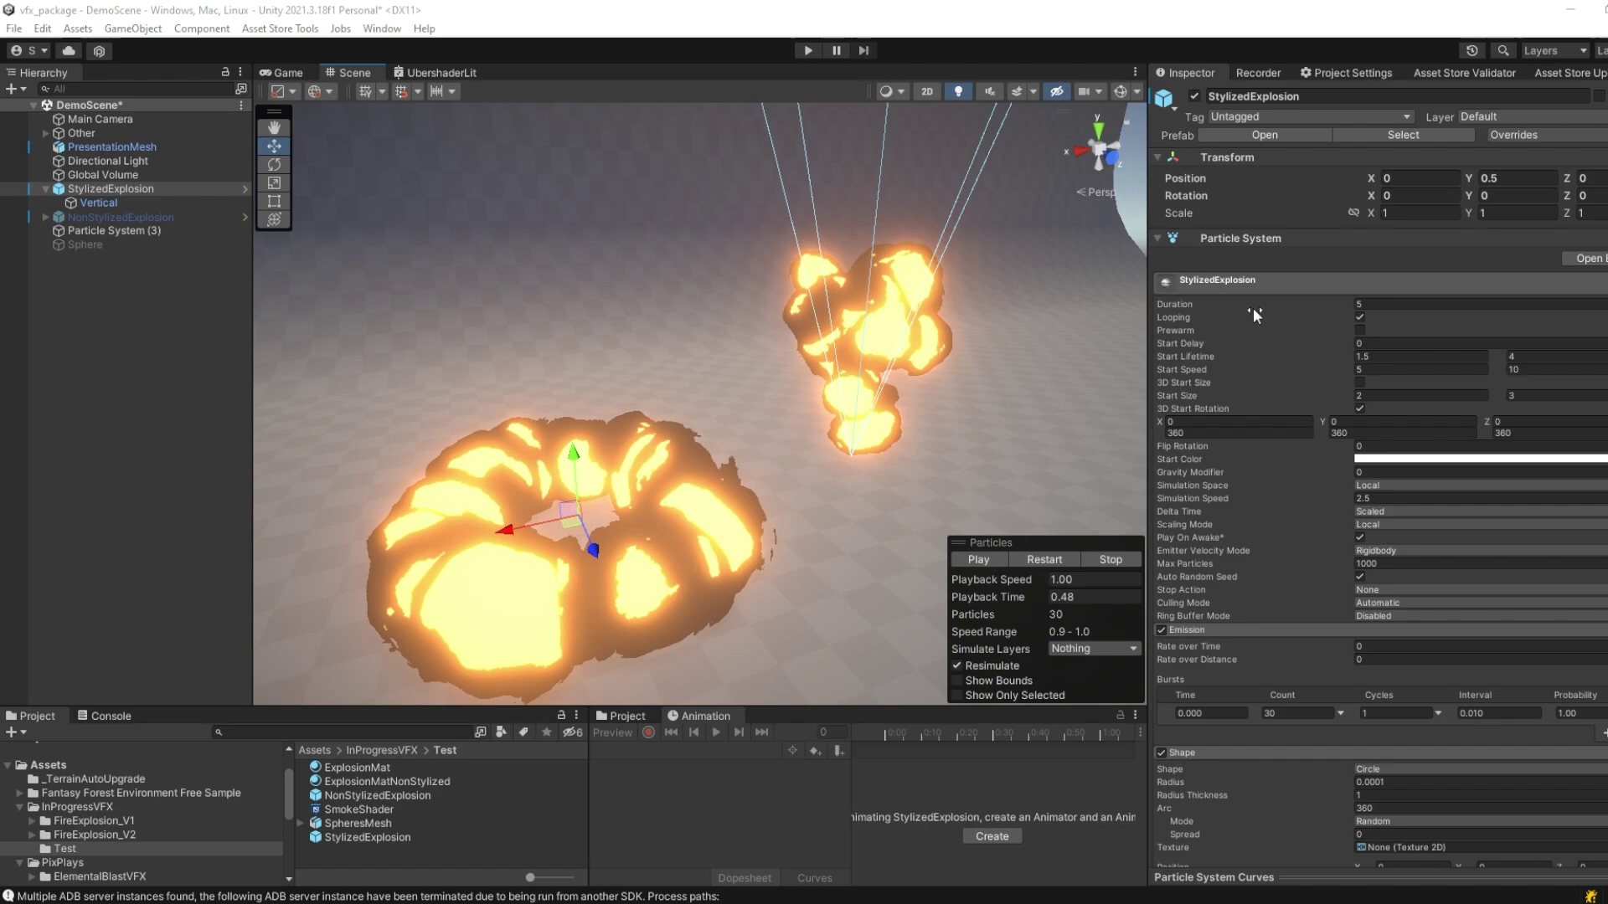
scroll(1300, 332, "down", 2)
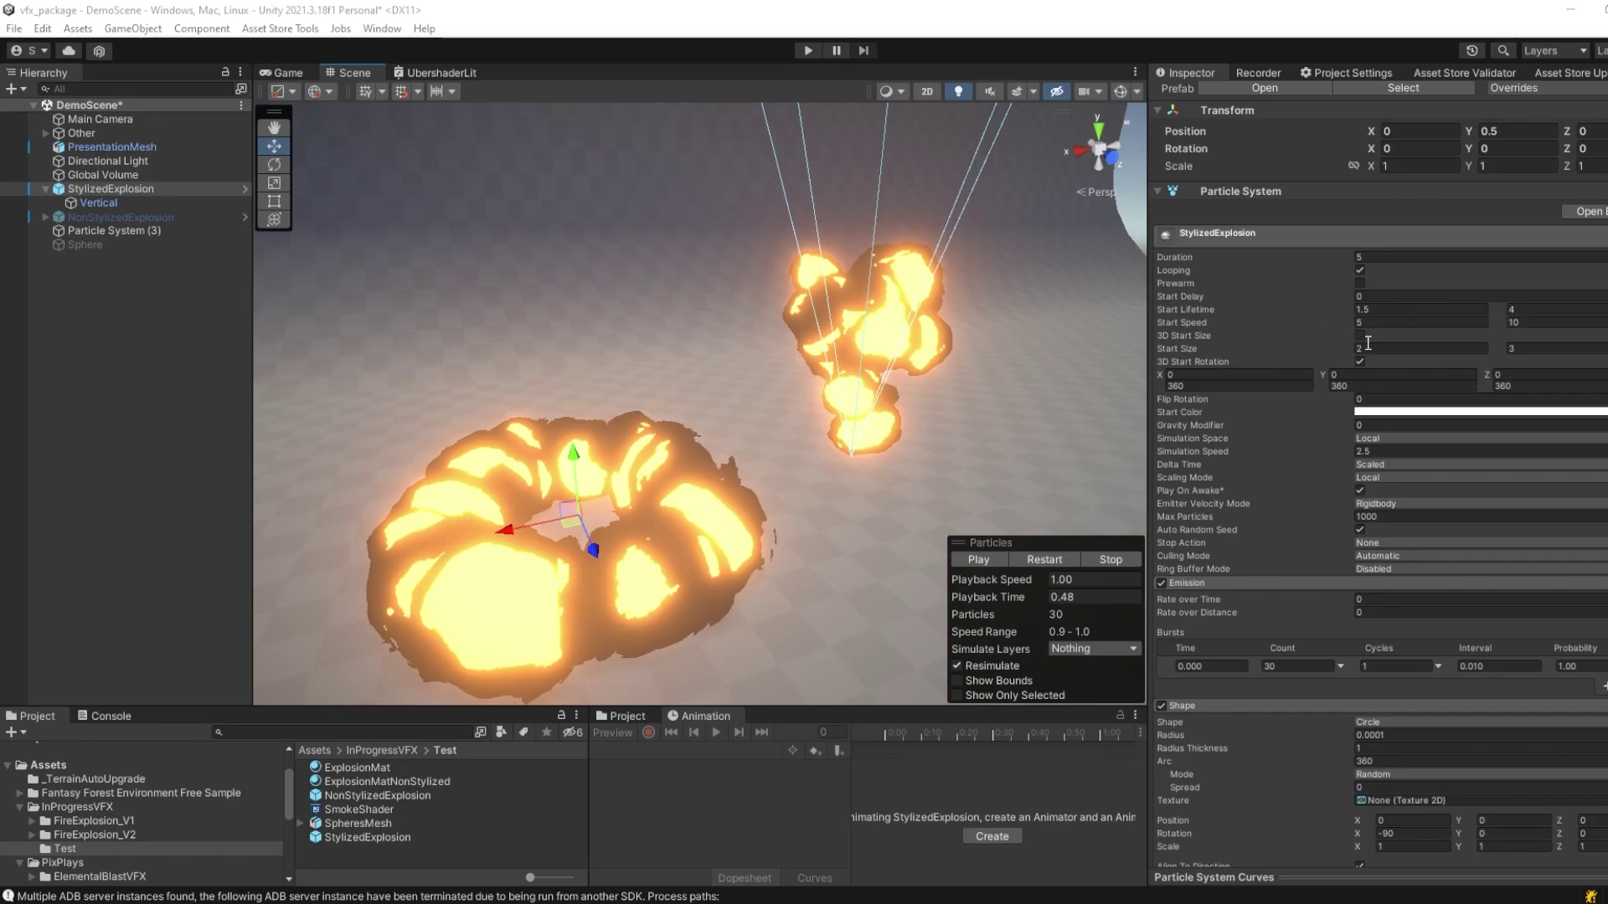
scroll(1300, 355, "down", 2)
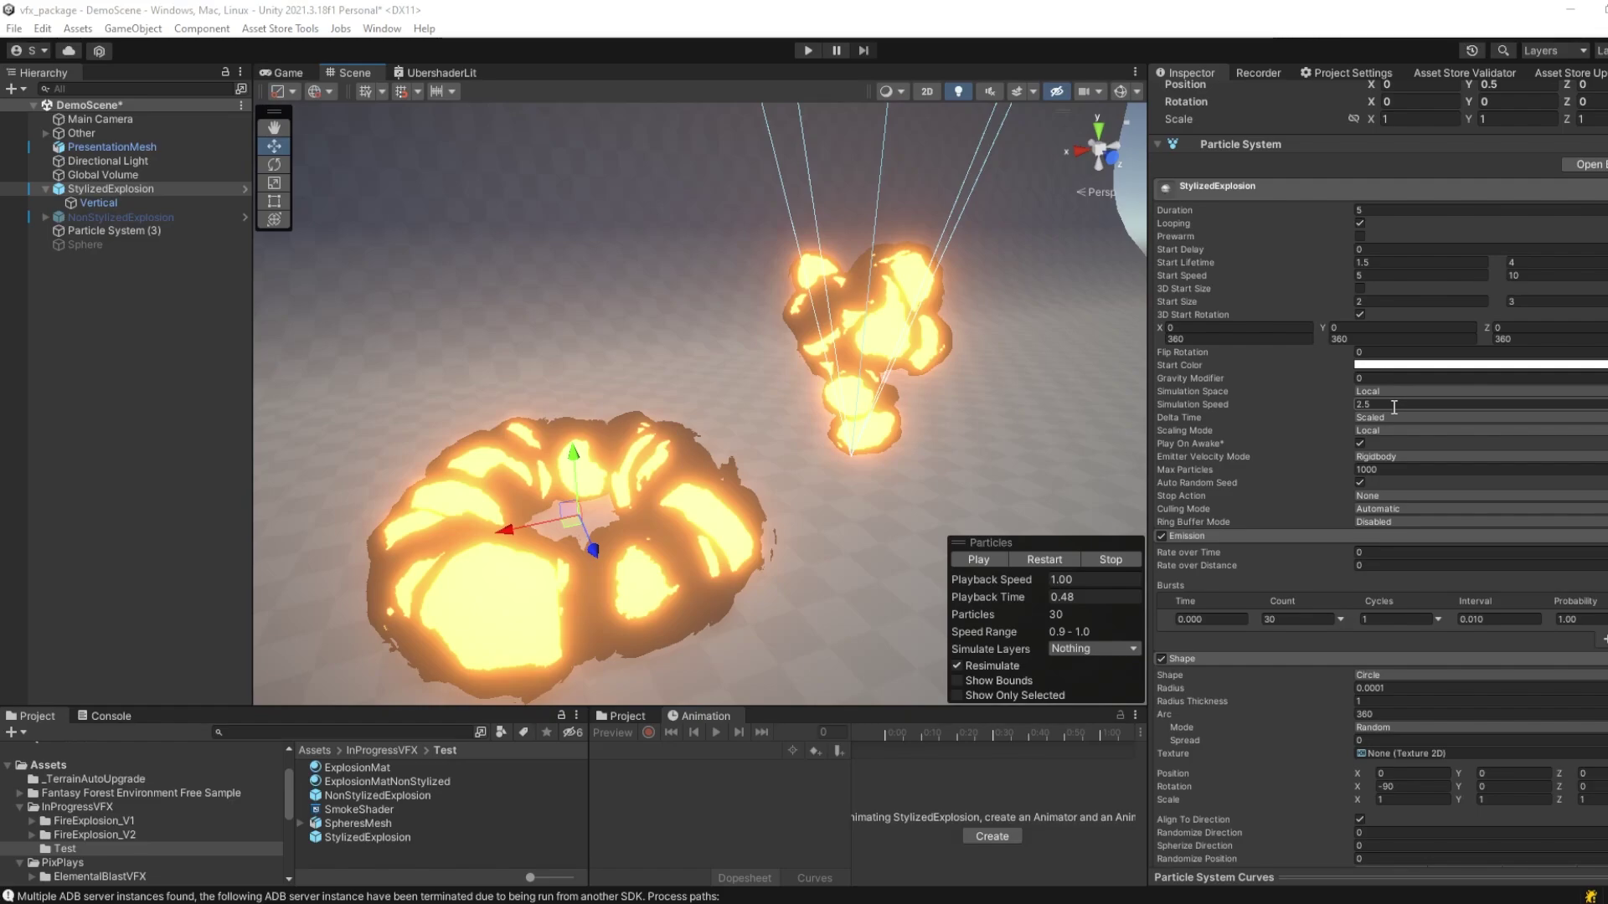
scroll(1365, 394, "down", 4)
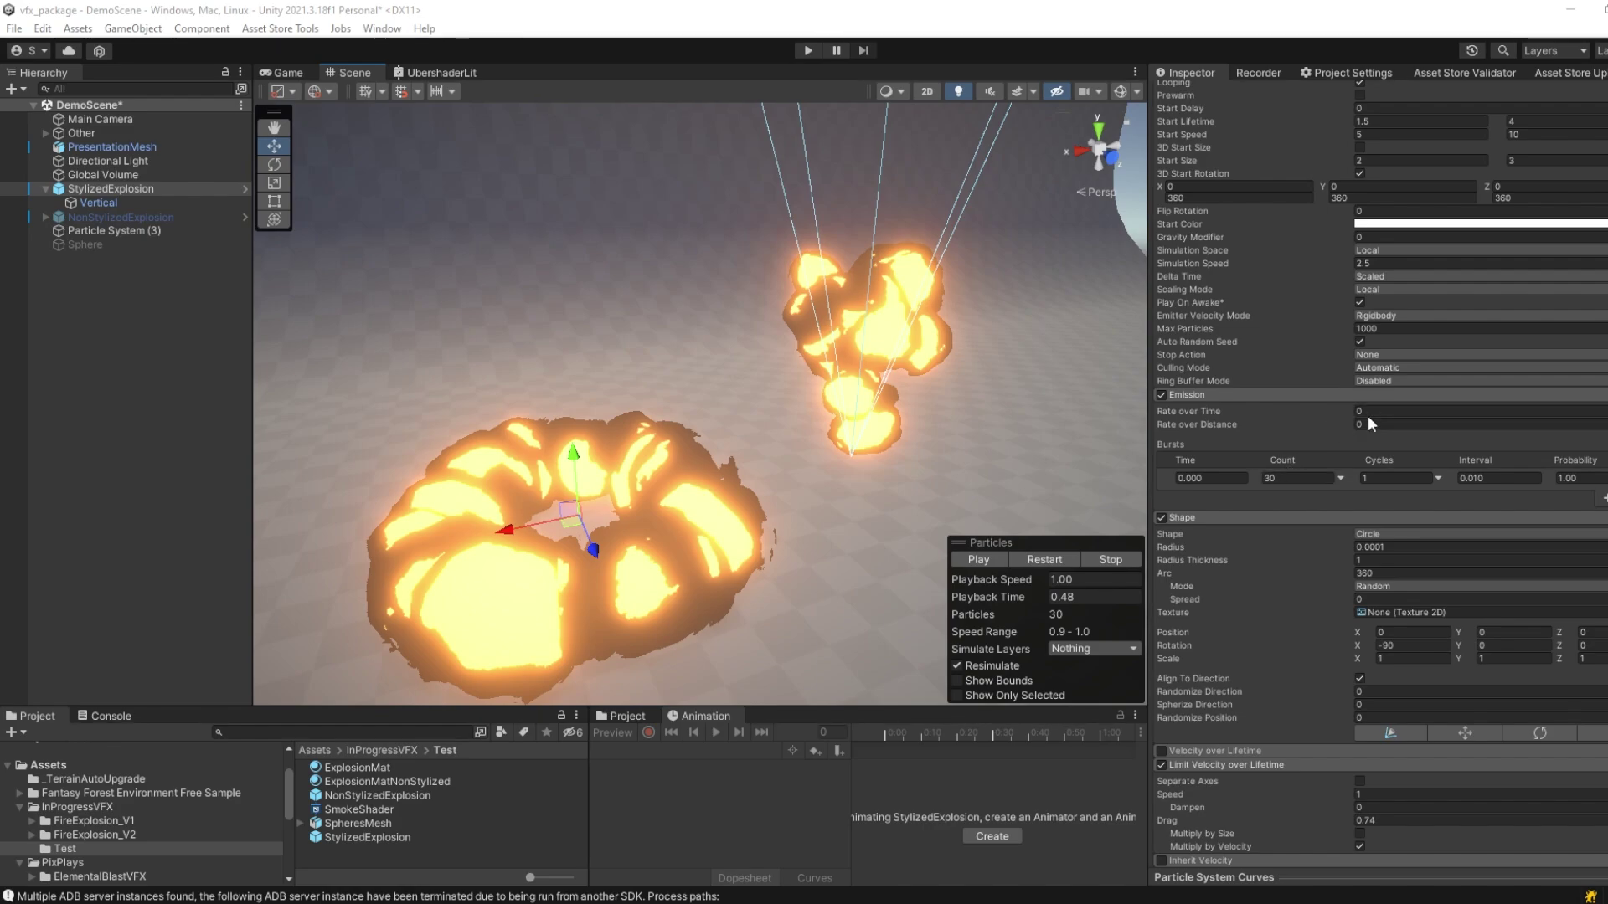
scroll(1368, 415, "down", 2)
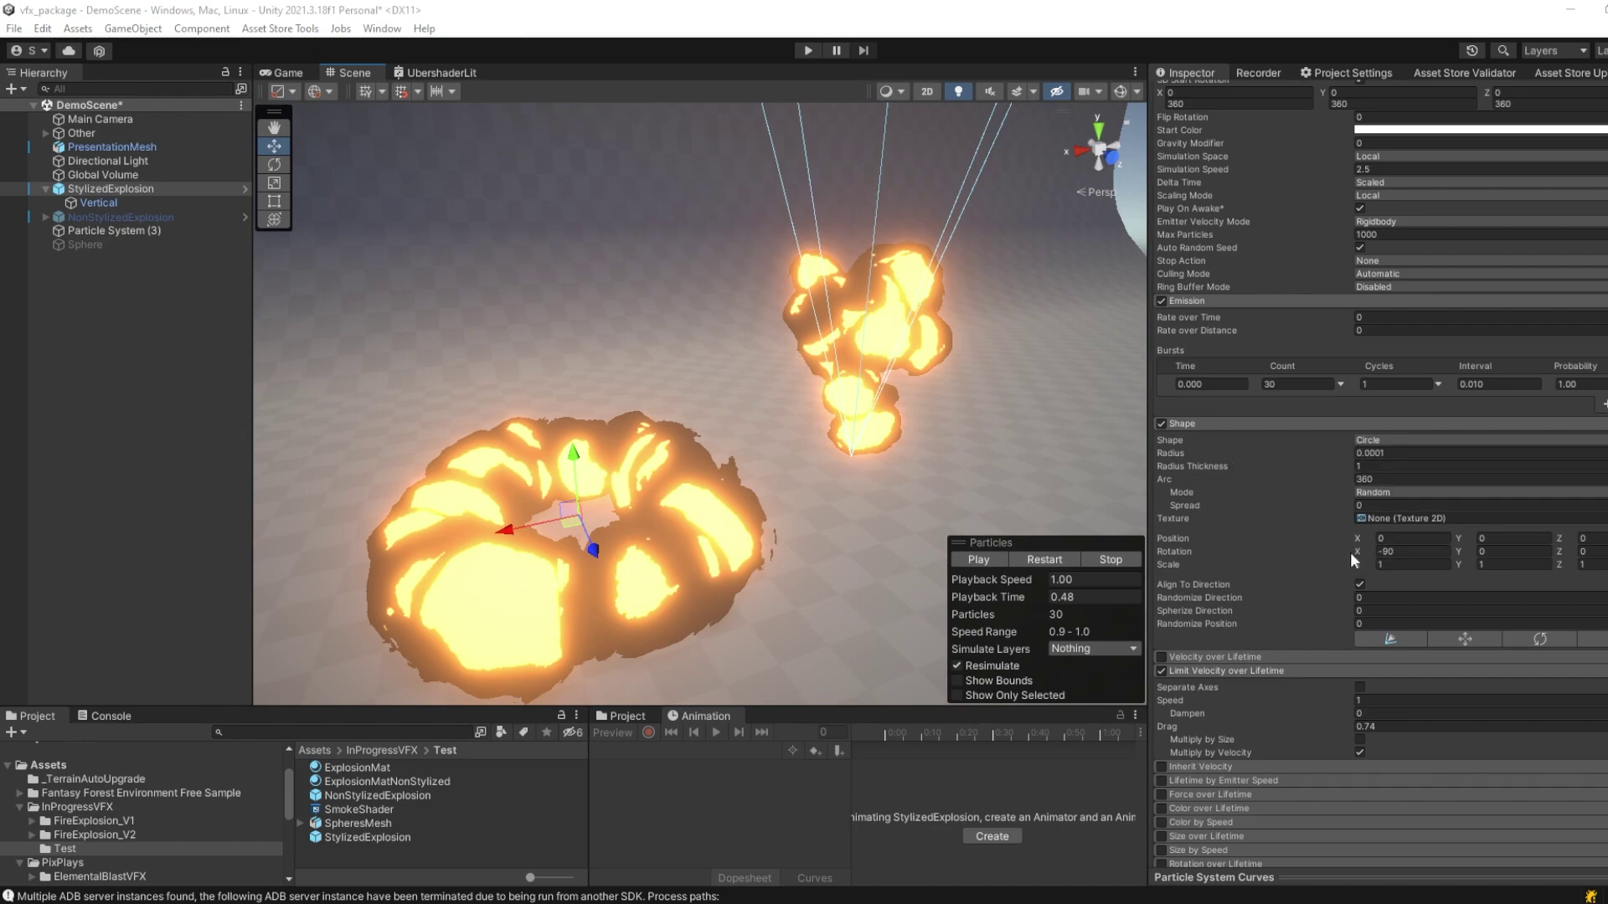
left_click(1417, 551)
type("-90")
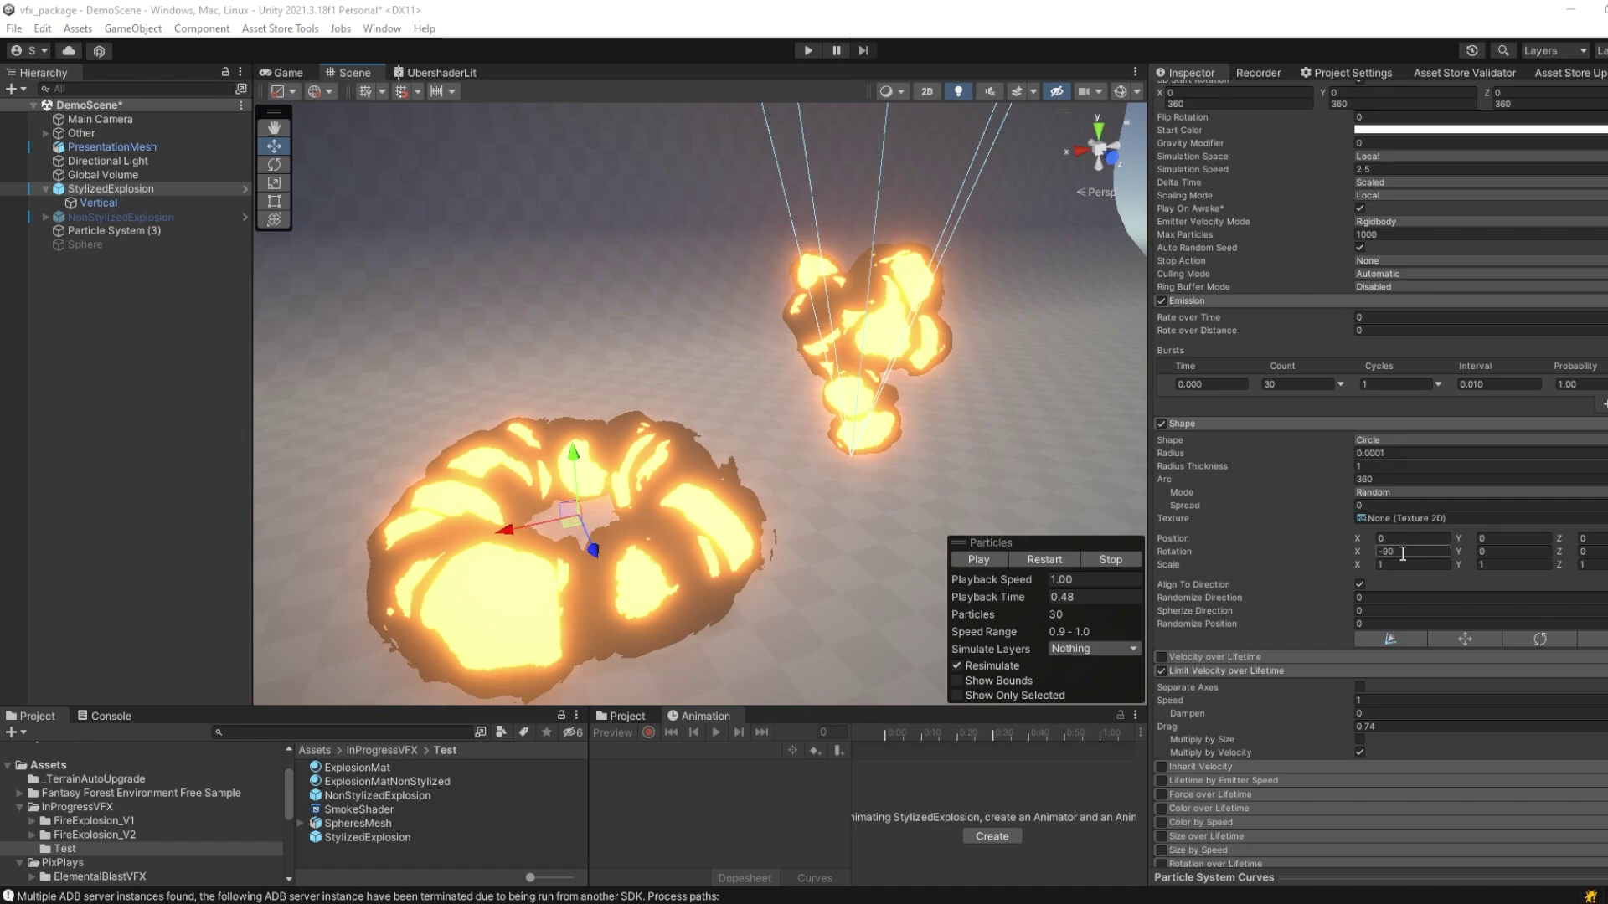
scroll(1323, 511, "down", 5)
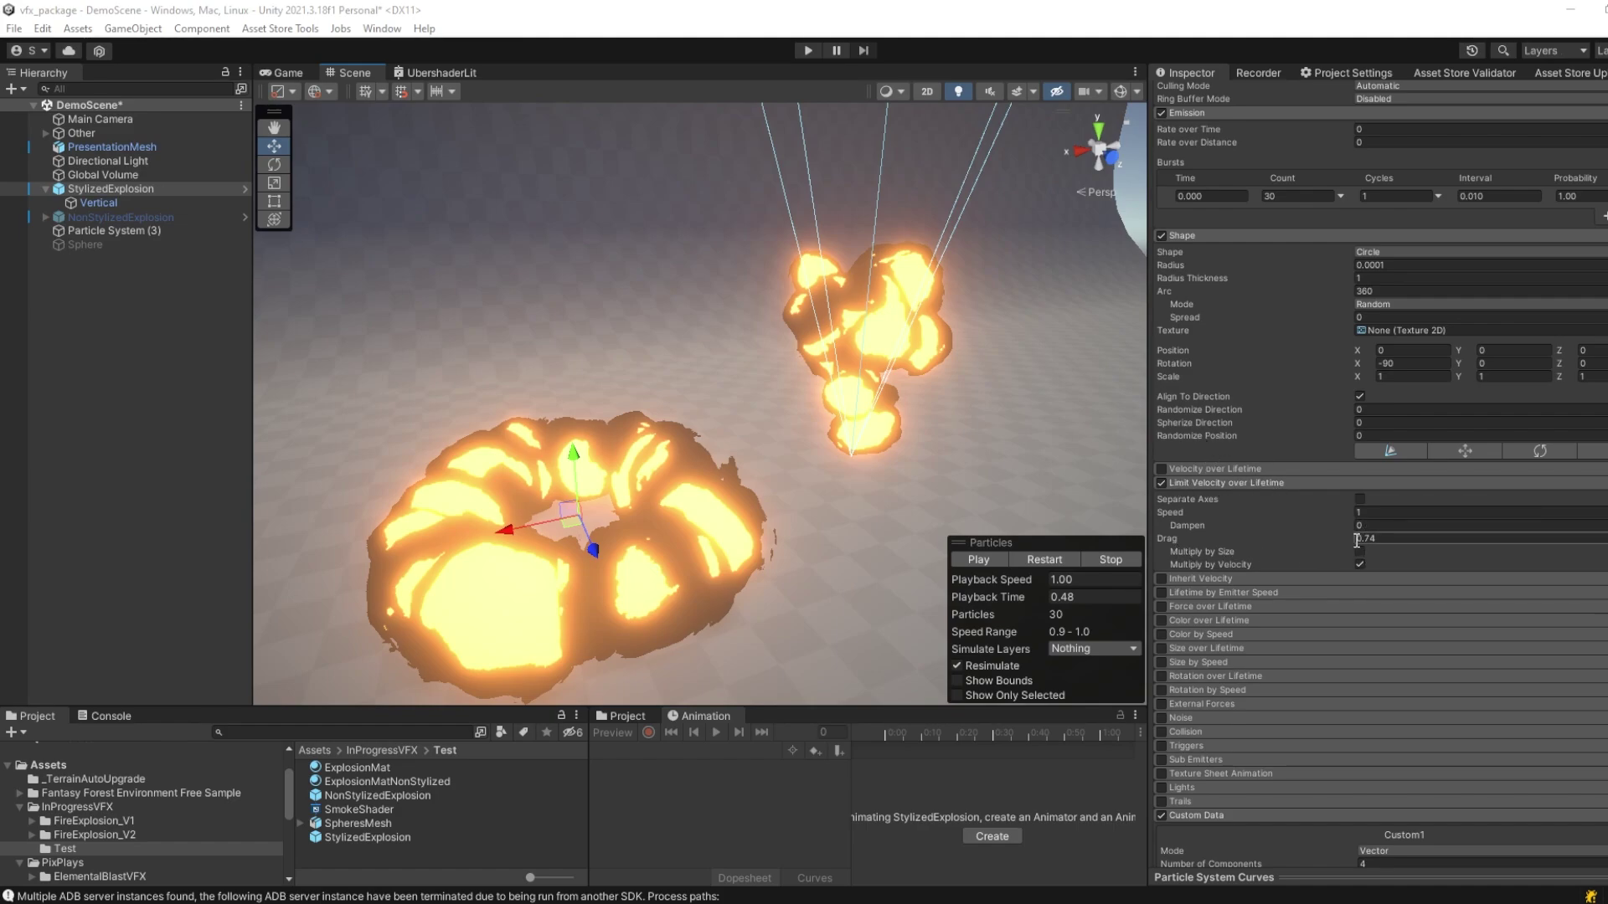
scroll(1278, 541, "down", 6)
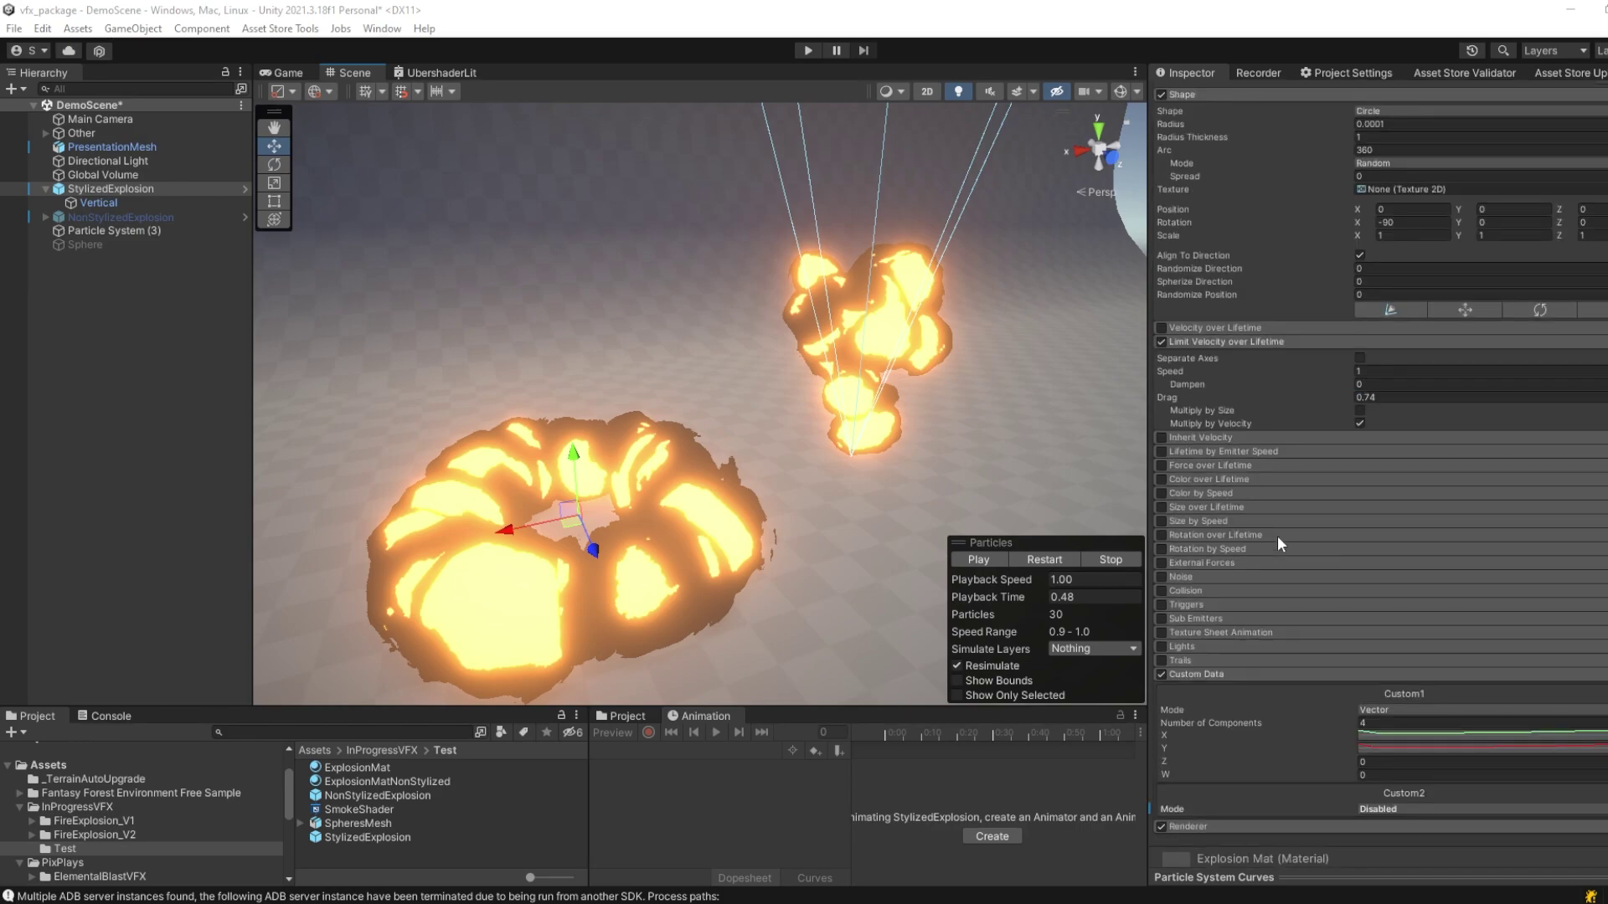
Expand the Renderer module and examine its mesh, material and custom vertex streams, including the Custom1 stream.
scroll(1265, 546, "down", 1)
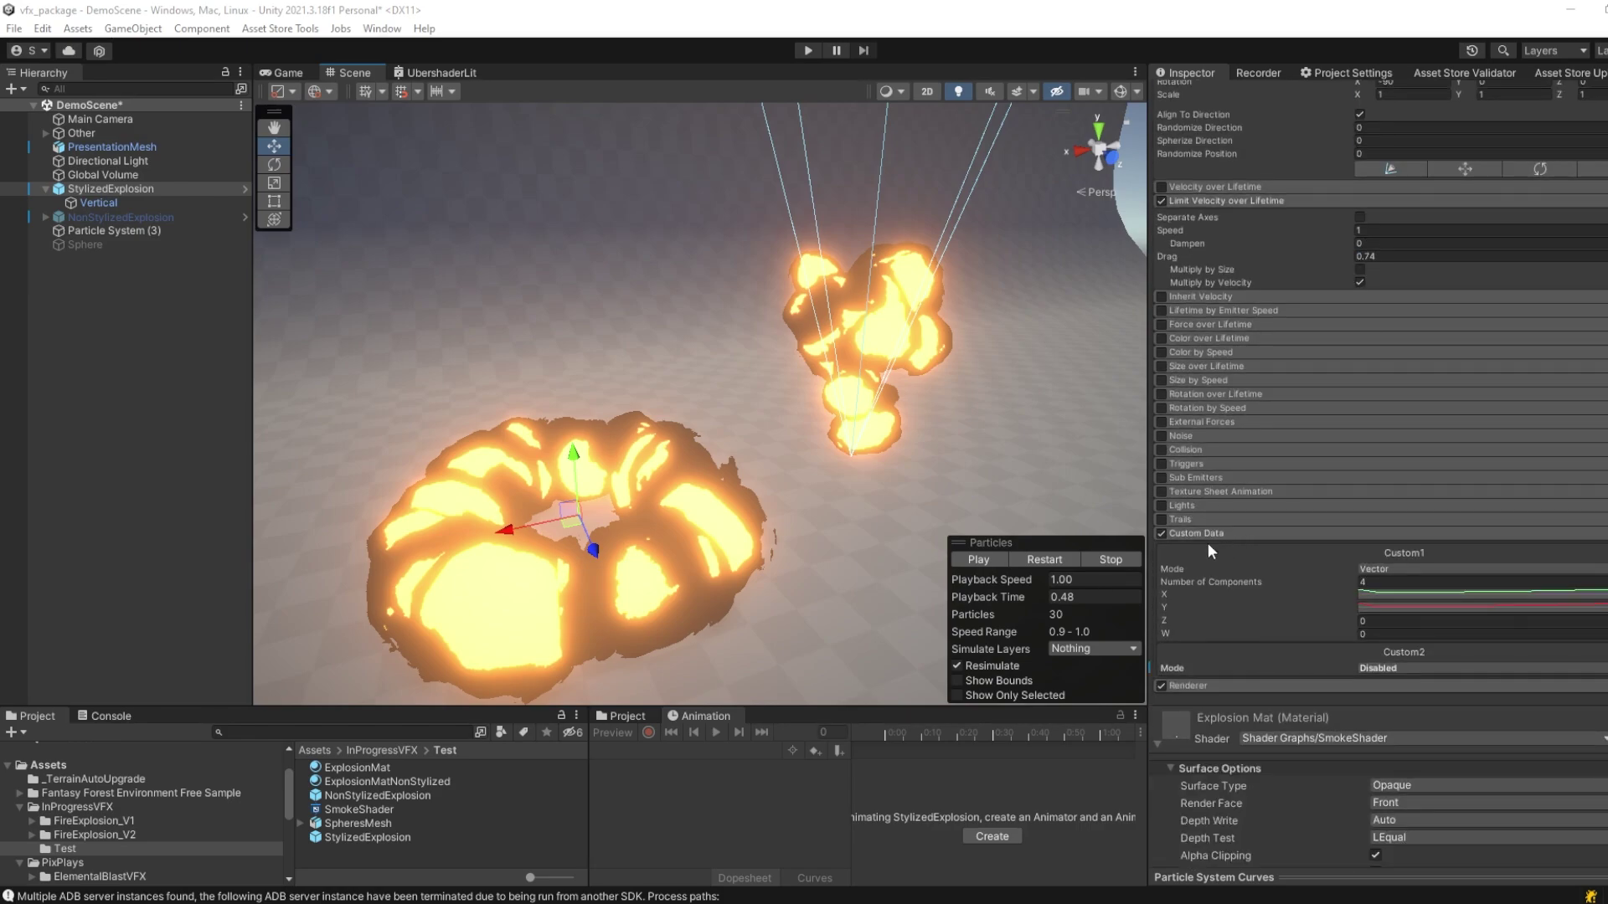
left_click(1217, 686)
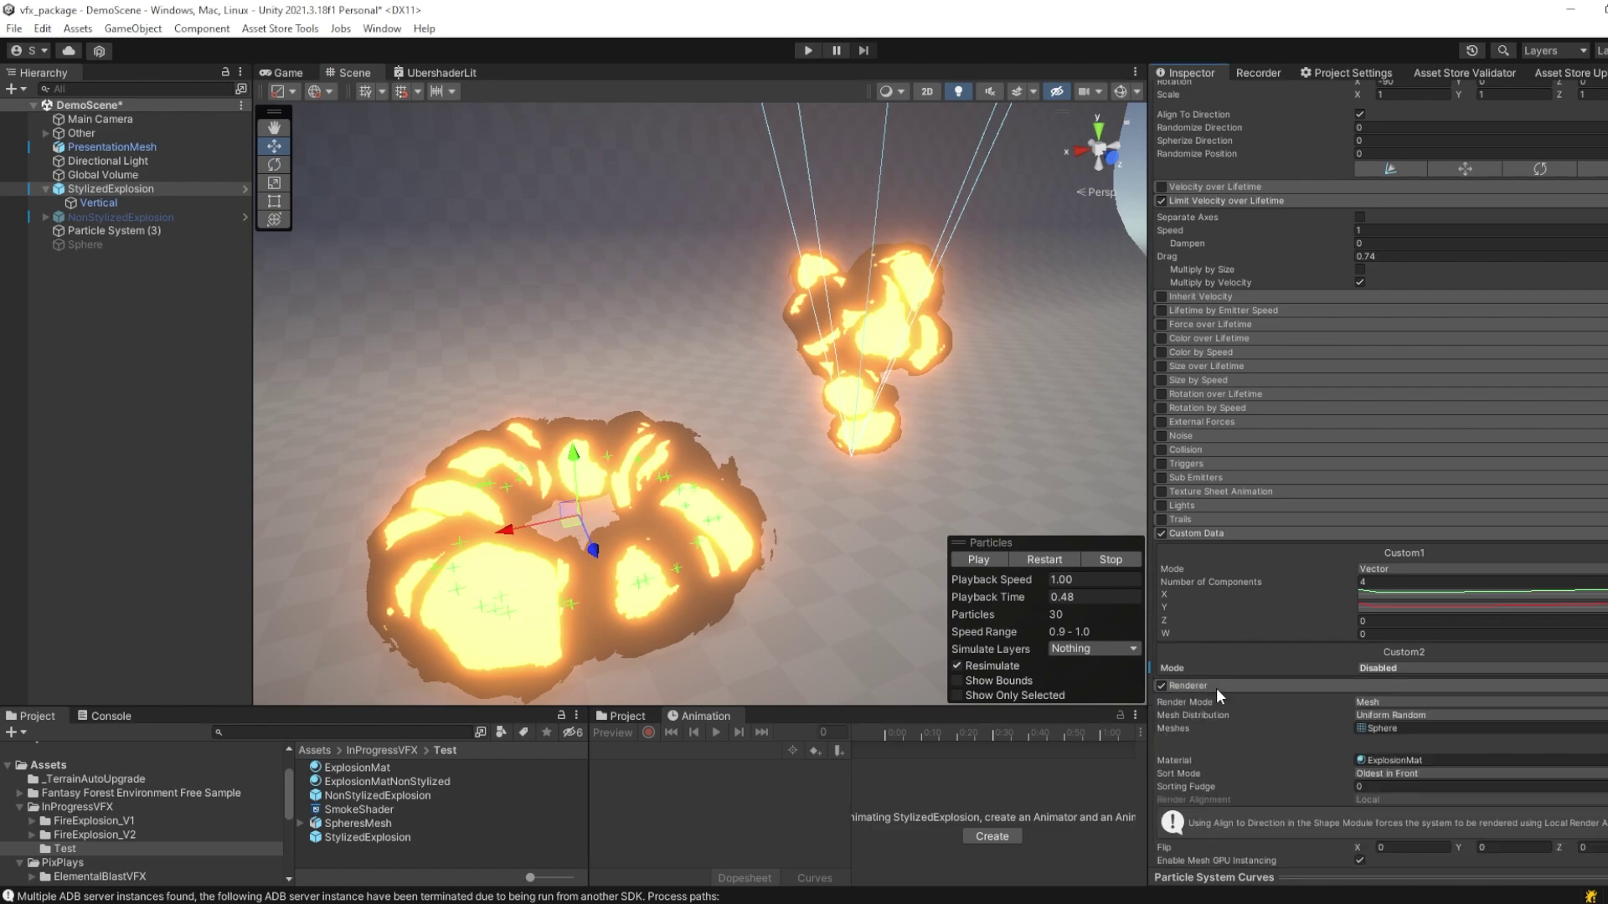
scroll(1225, 652, "down", 1)
scroll(1243, 623, "down", 6)
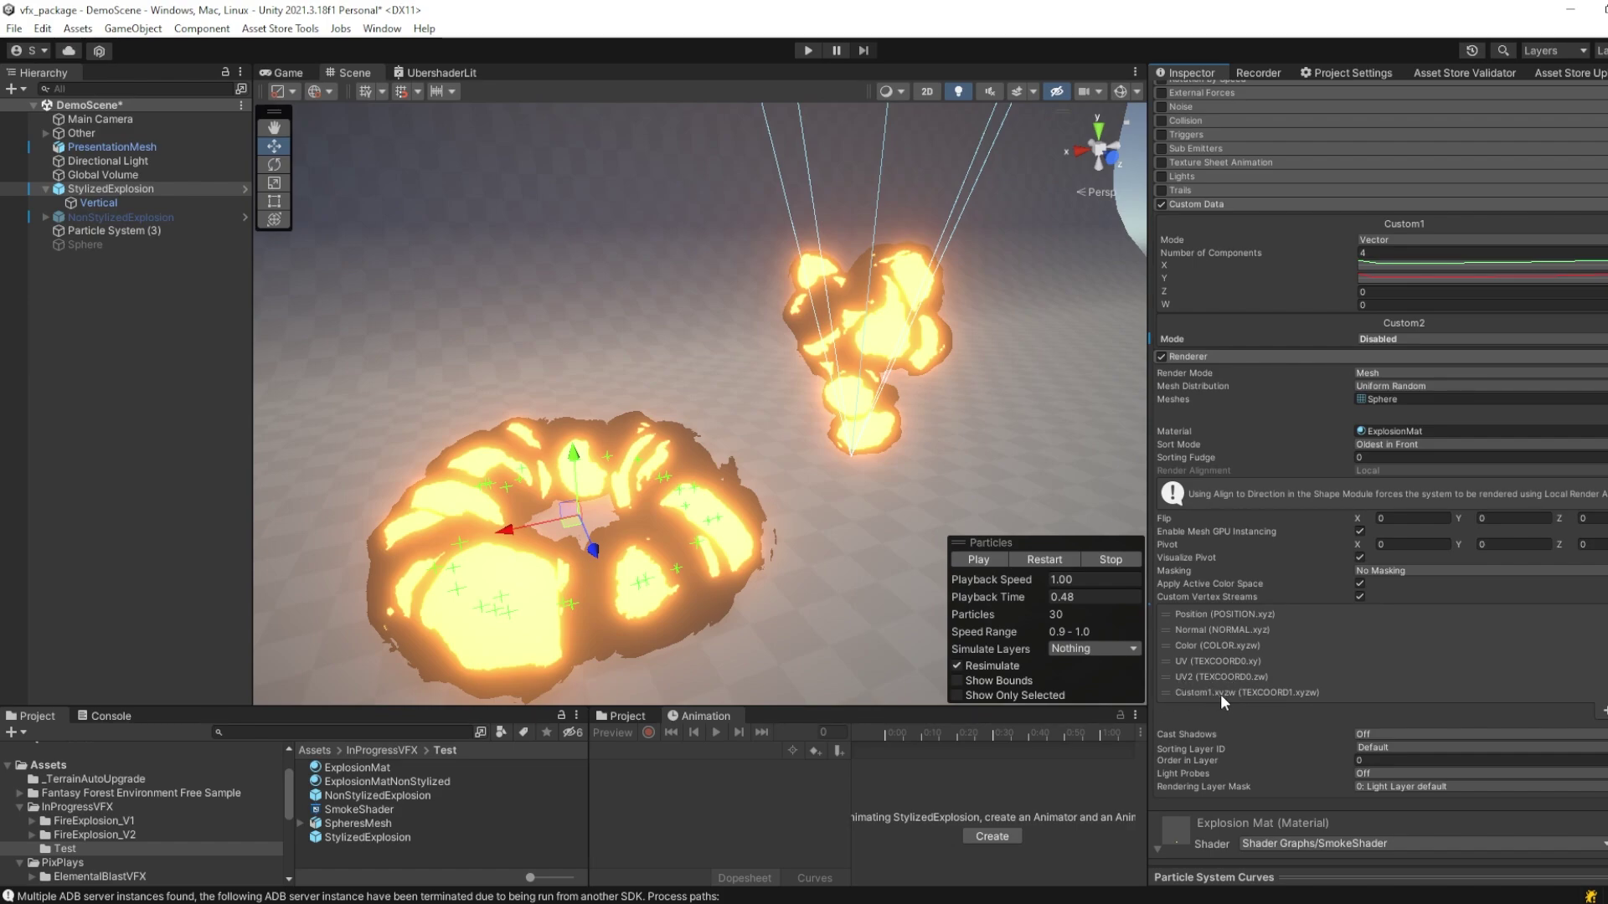
Display the Custom1 X and Y curves from the Custom Data module in the curve editor.
scroll(1249, 685, "up", 5)
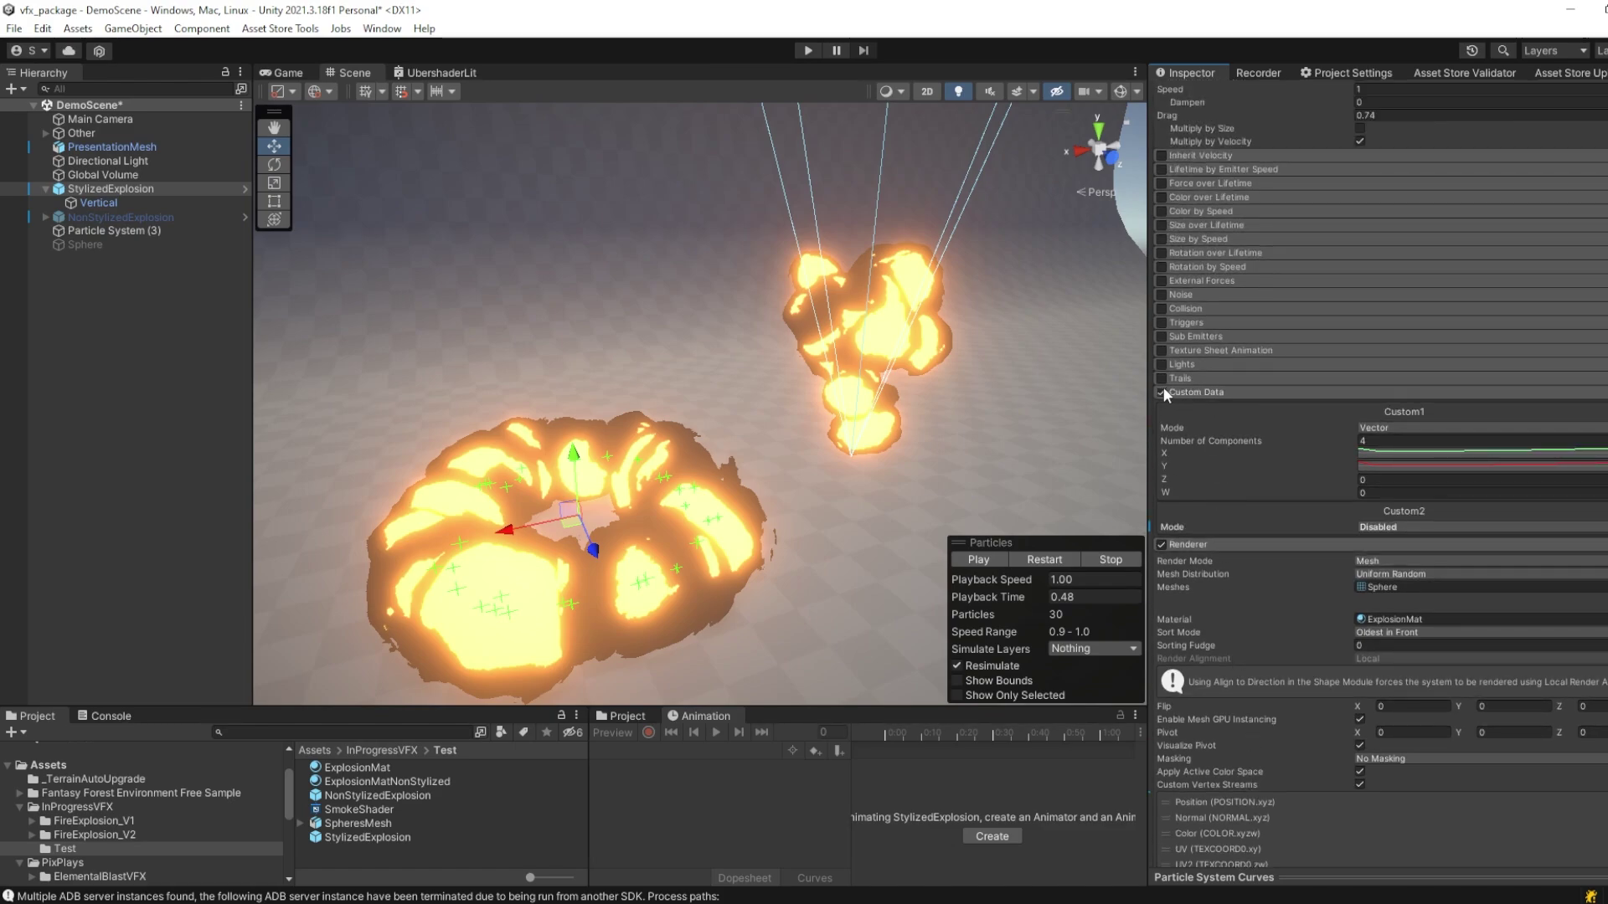
left_click(1409, 454)
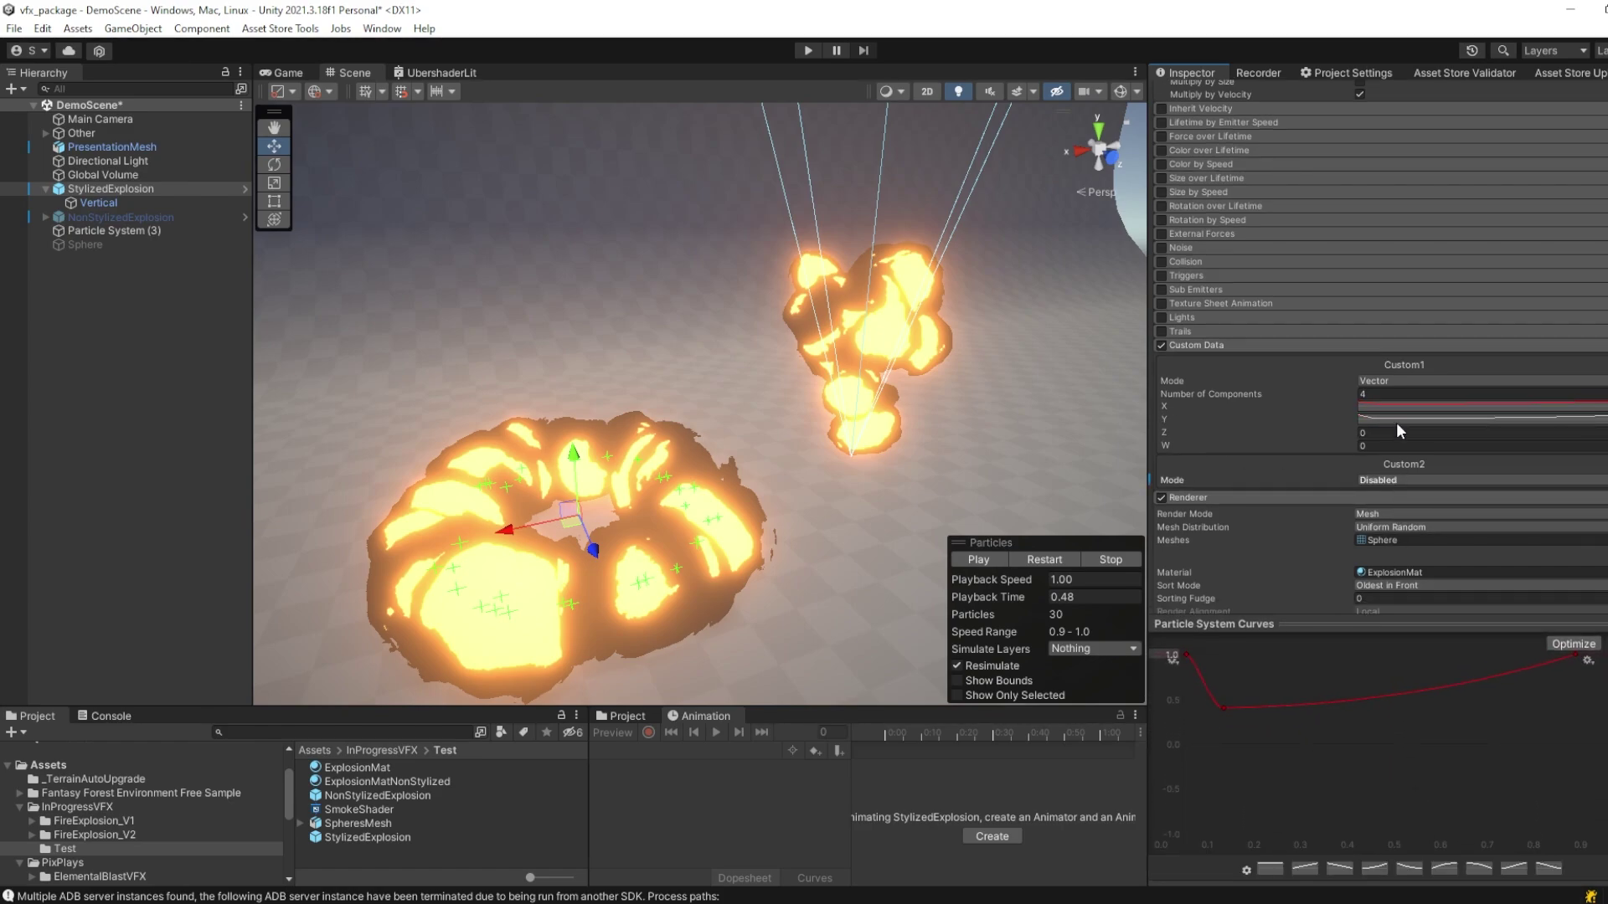
left_click(1396, 421)
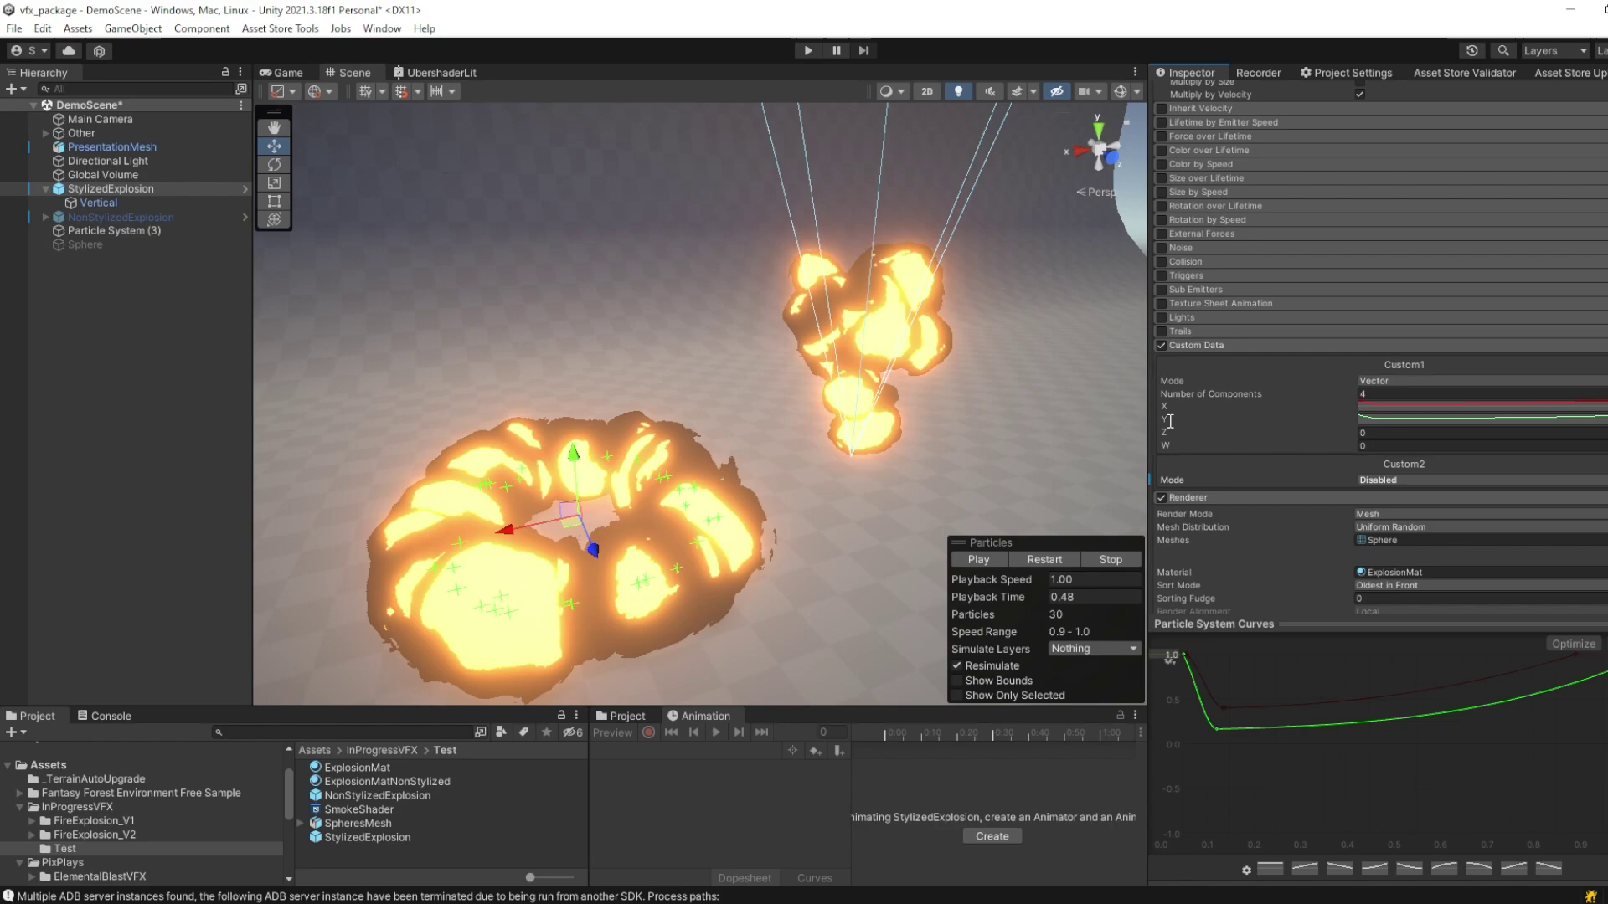
Try shifting the low keys of the Custom1 Y and X curves to about 0.2 and 0.3, and replay the particle preview.
right_click_drag(1087, 526, 1022, 544)
left_click(1039, 560)
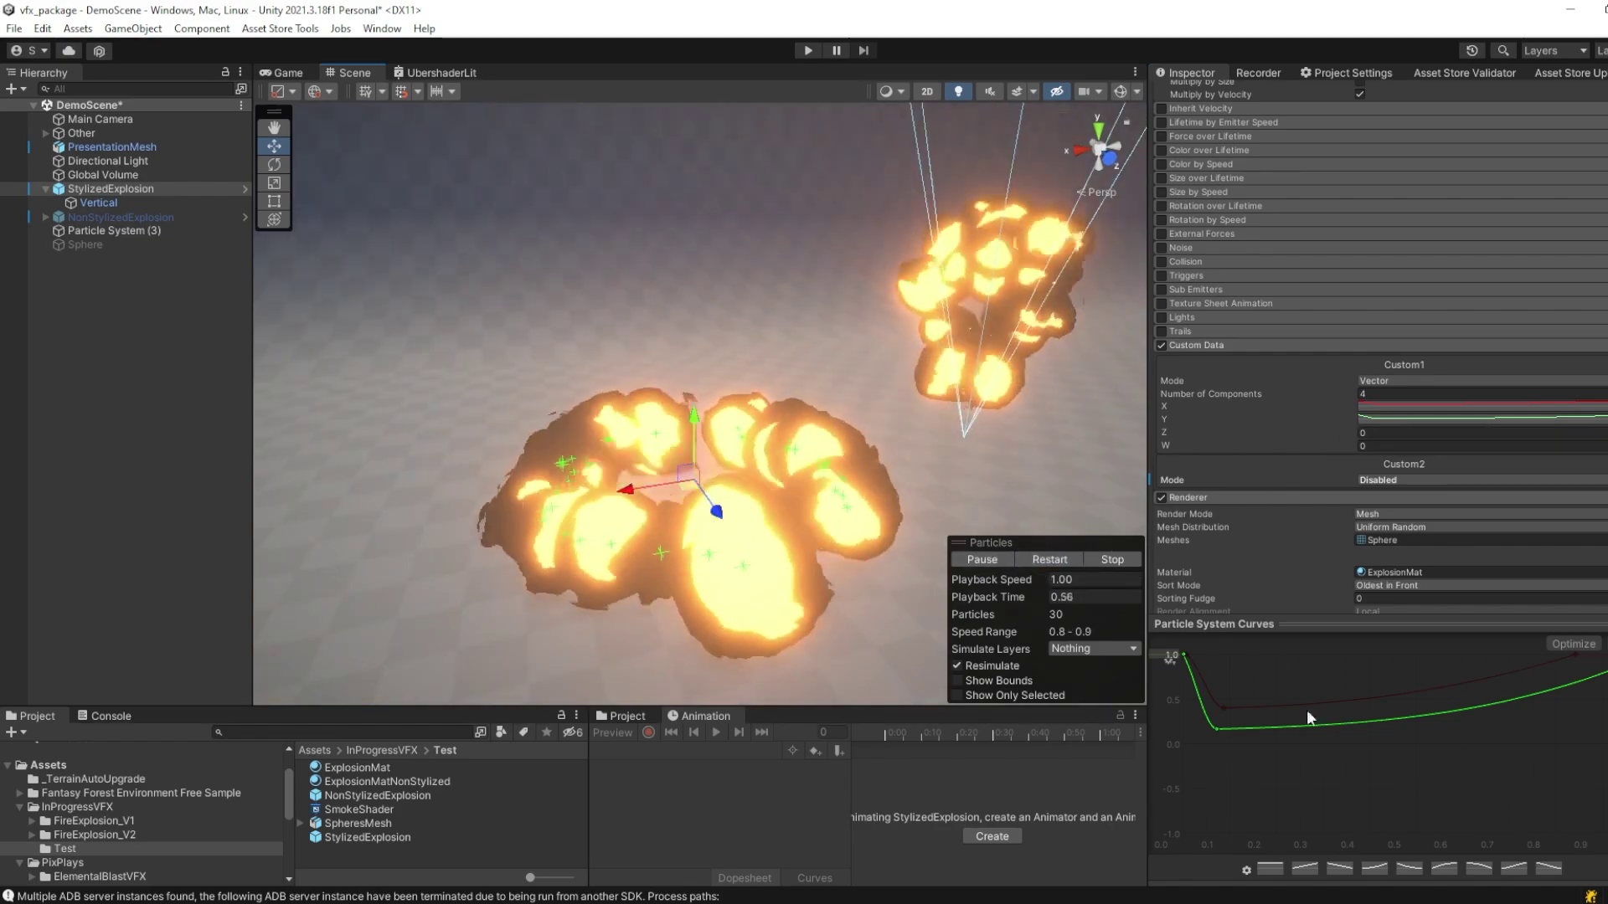
left_click_drag(1216, 728, 1251, 724)
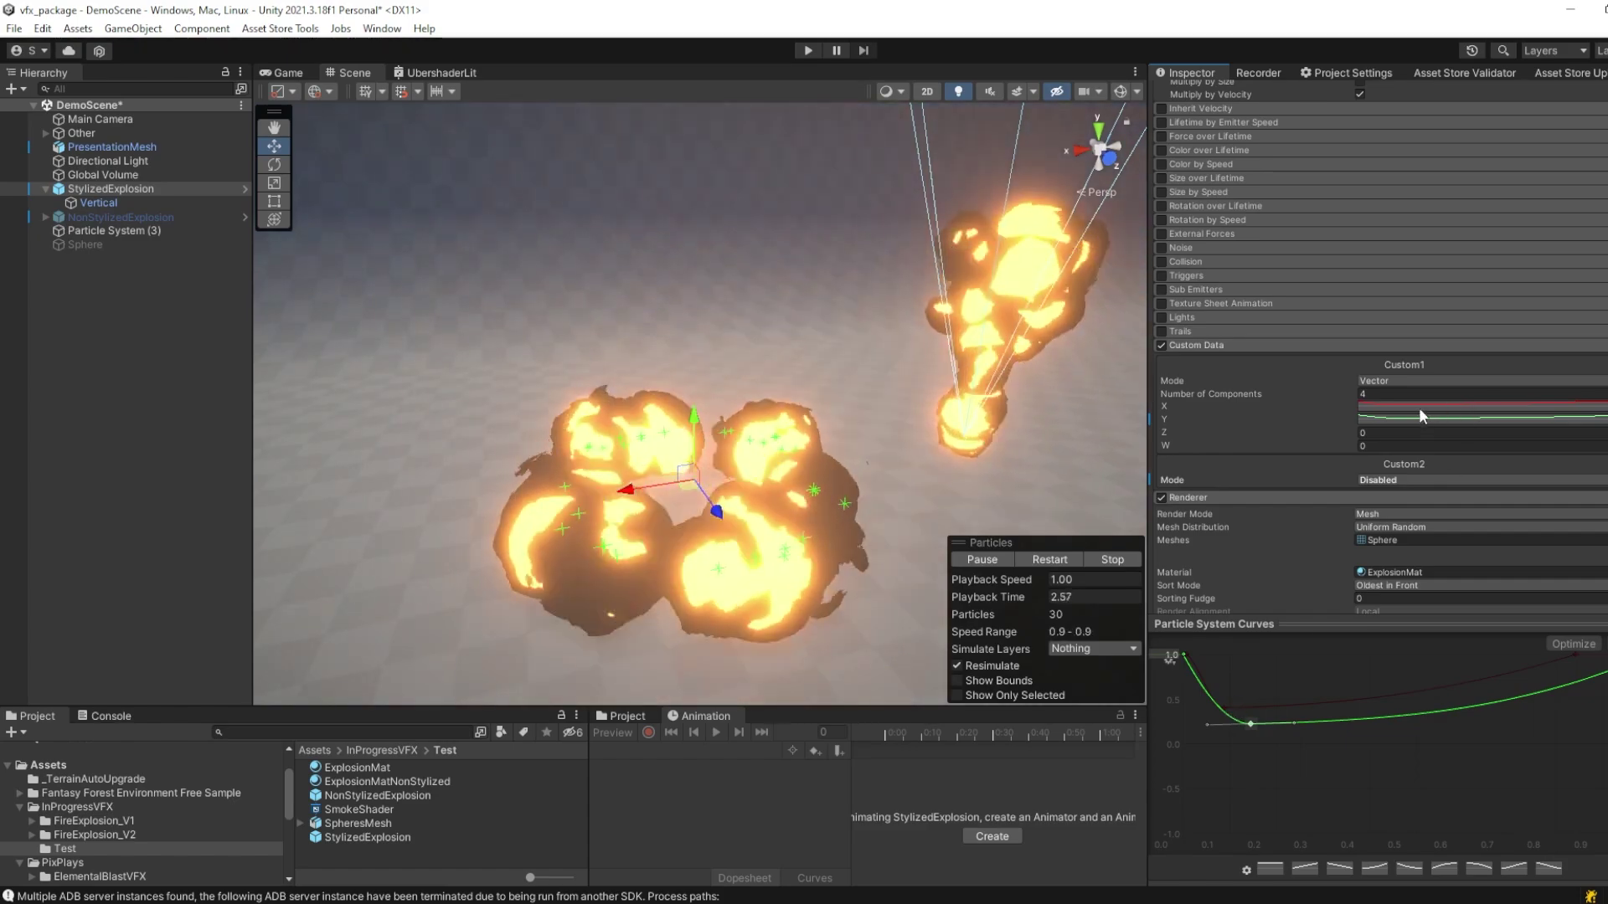
left_click(1419, 407)
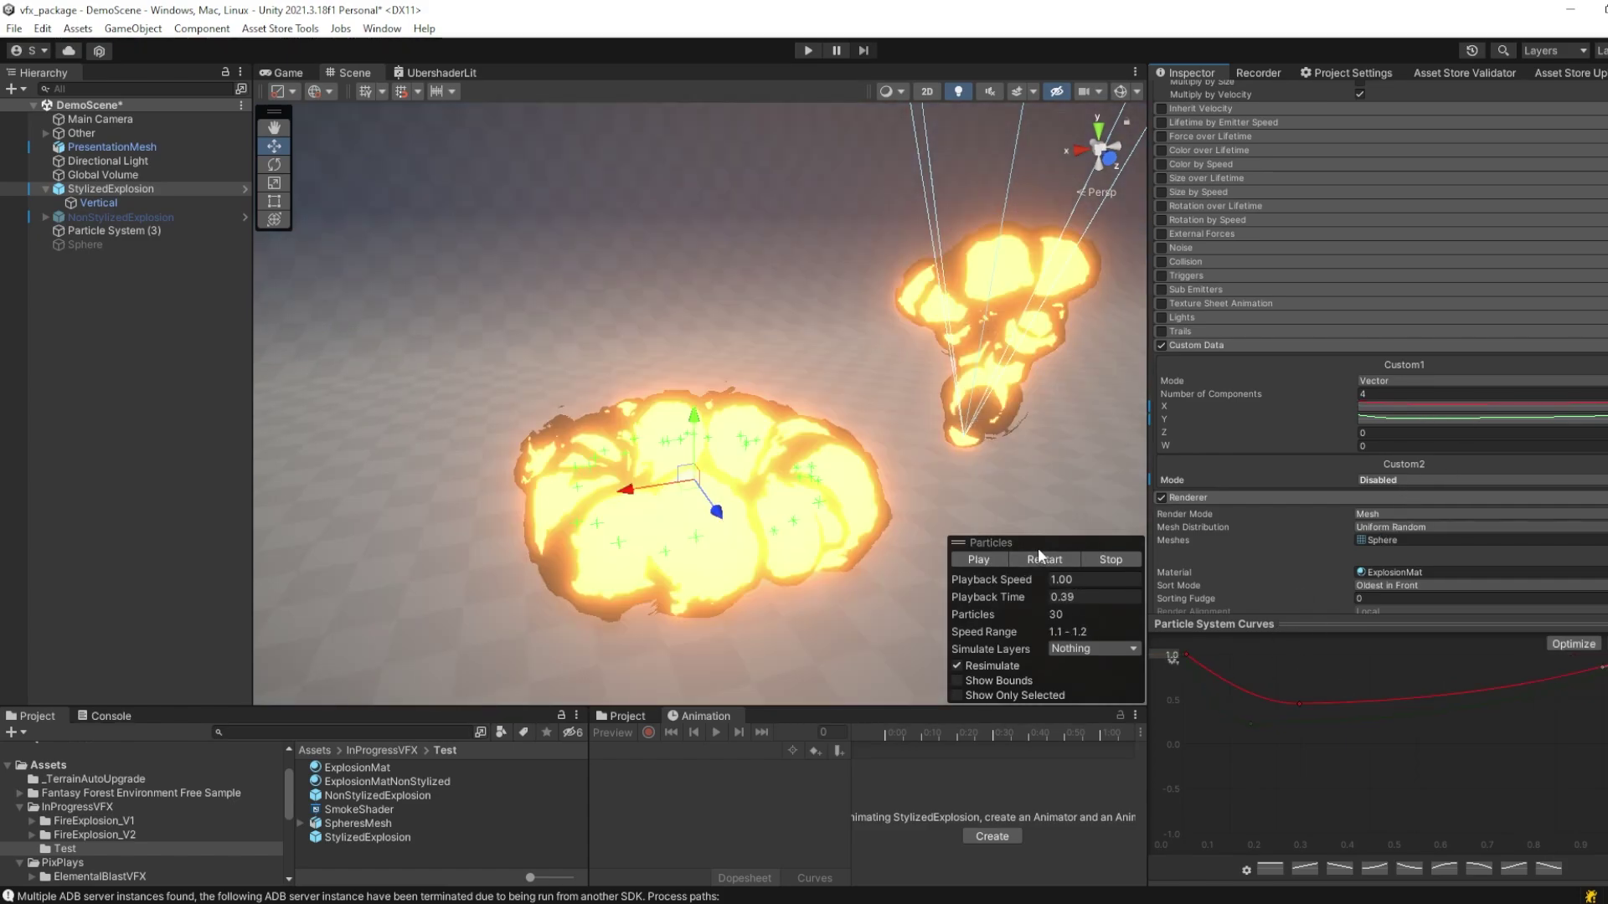
left_click(1040, 558)
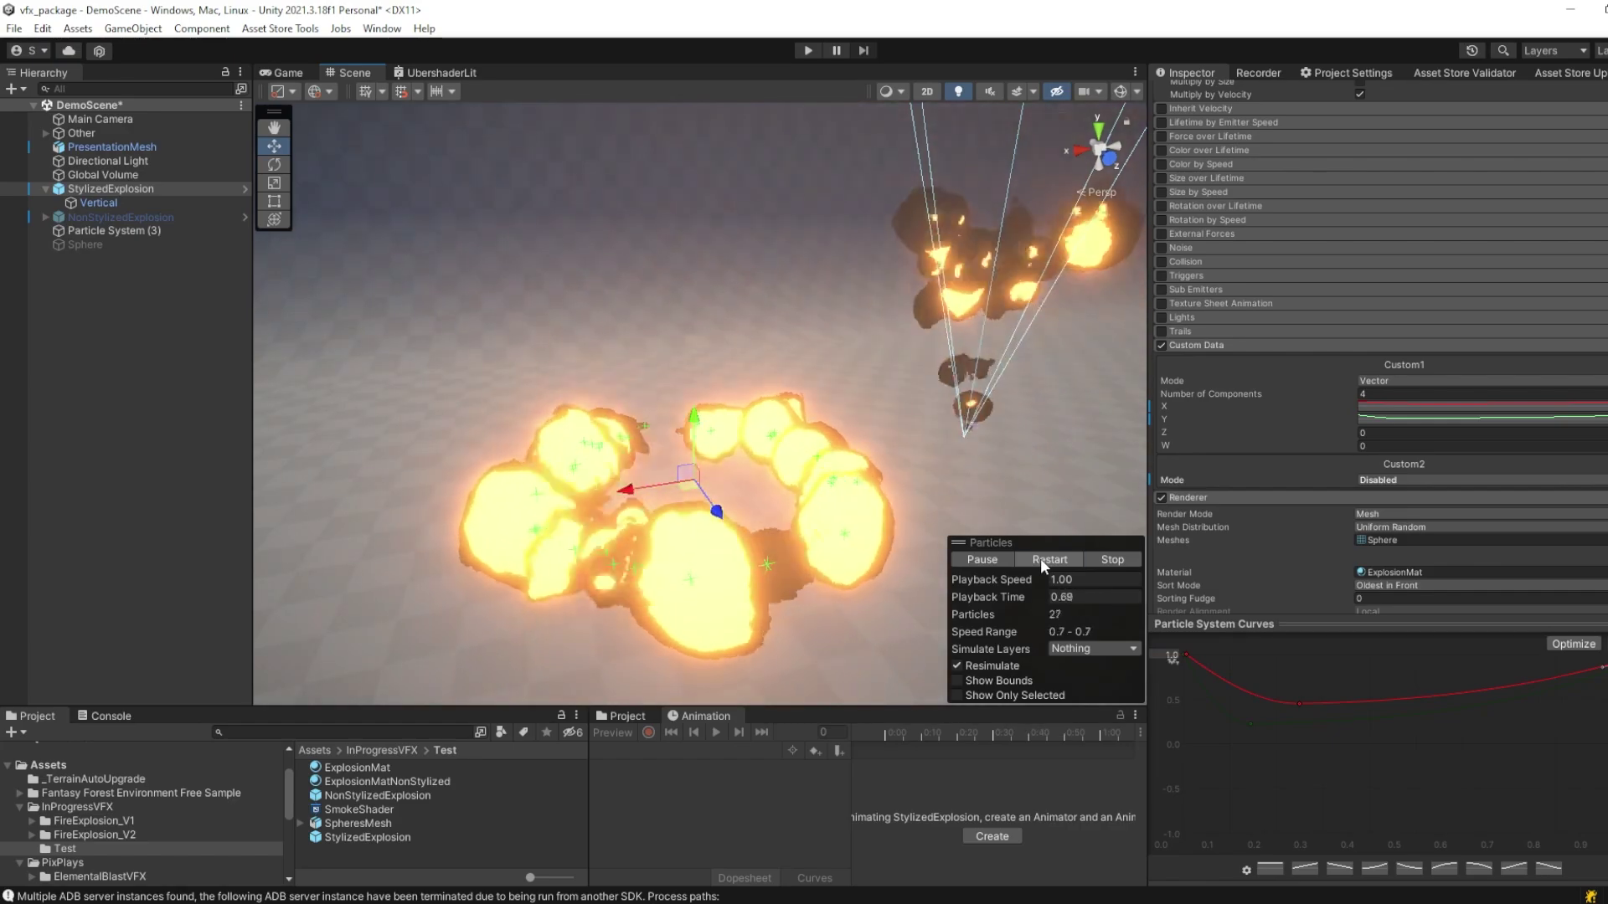
Try tilting the tangent at the low key of the Custom1 Y curve, and replay the explosion.
left_click(1295, 718)
left_click_drag(1295, 721, 1298, 712)
left_click(1030, 559)
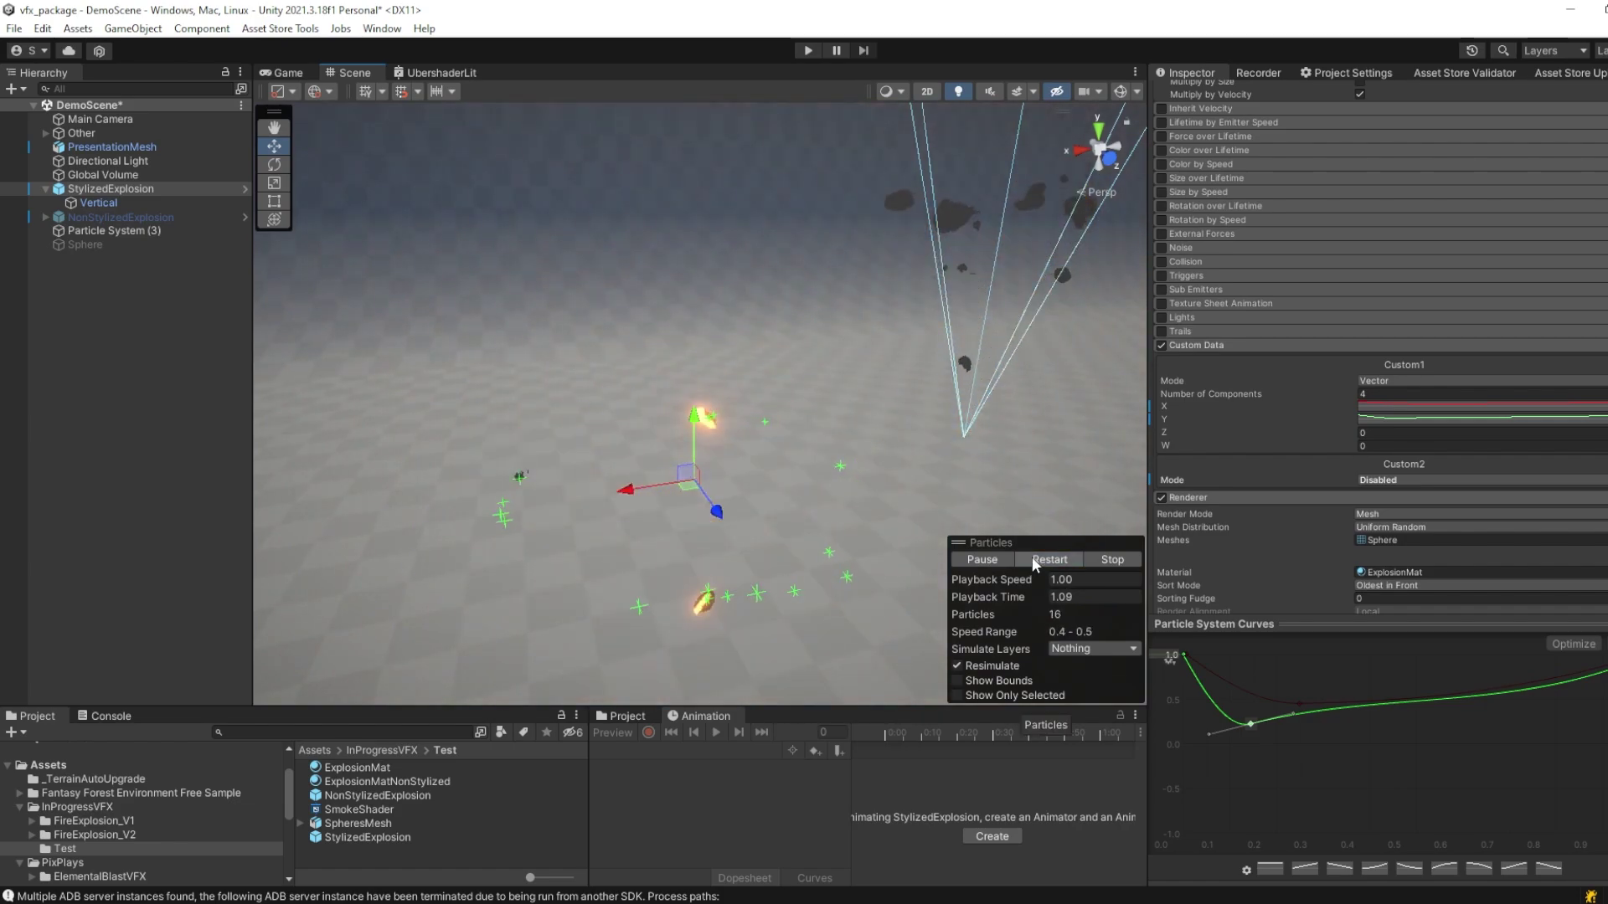
left_click(1030, 557)
left_click(1040, 556)
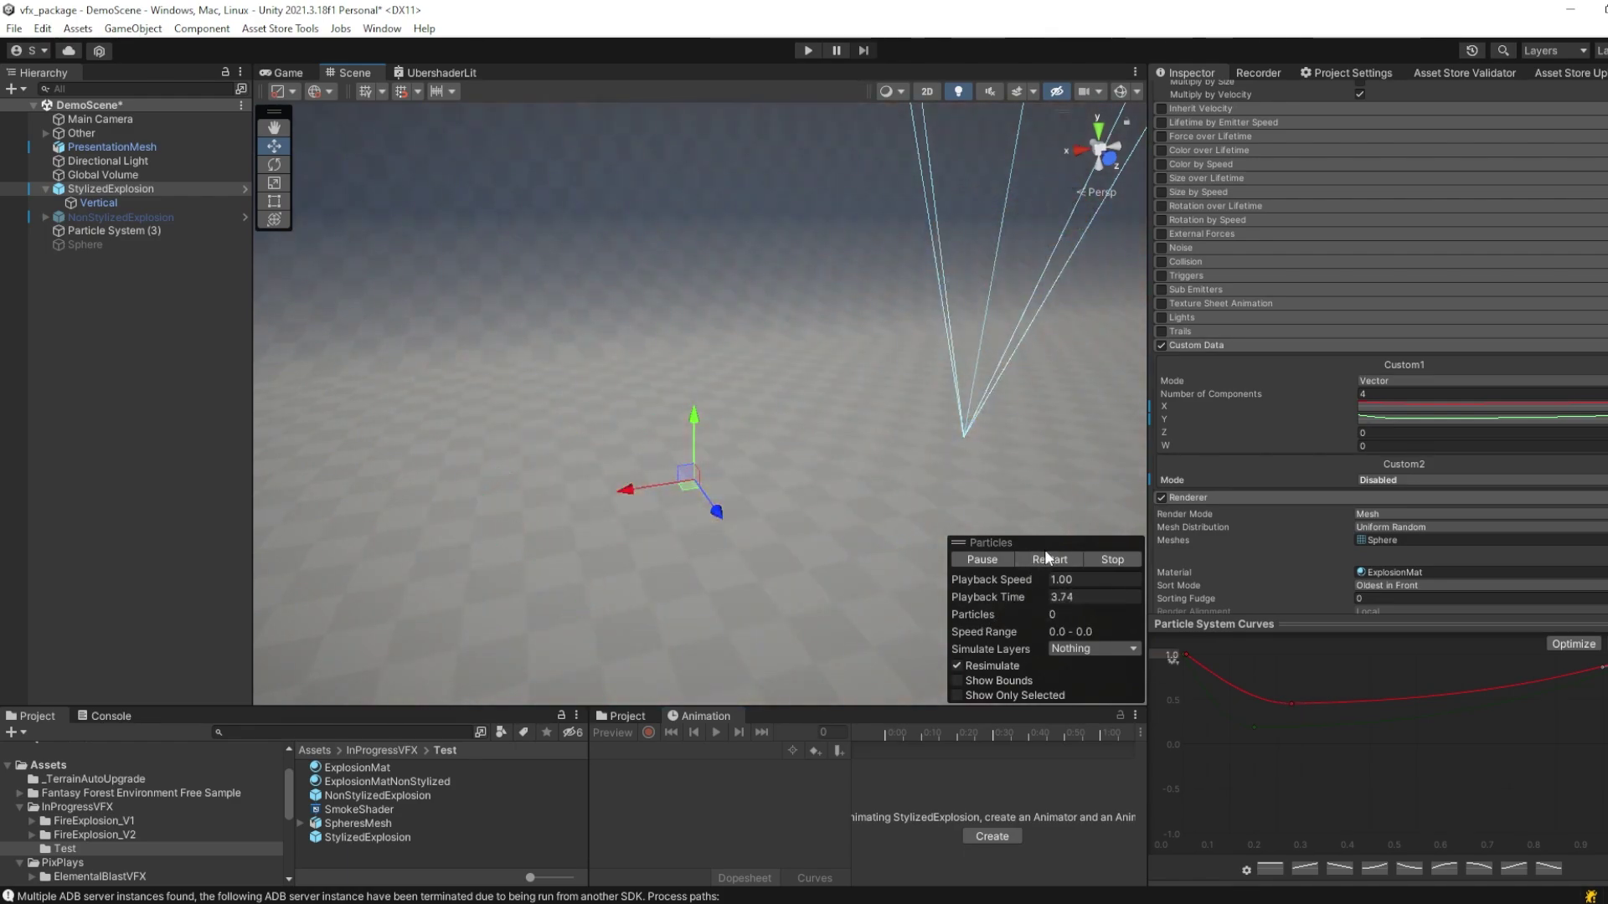
Examine Explosion Mat's surface options, its DarkColor and HDR FireColor values, and the Smoothstep input.
scroll(1292, 505, "down", 5)
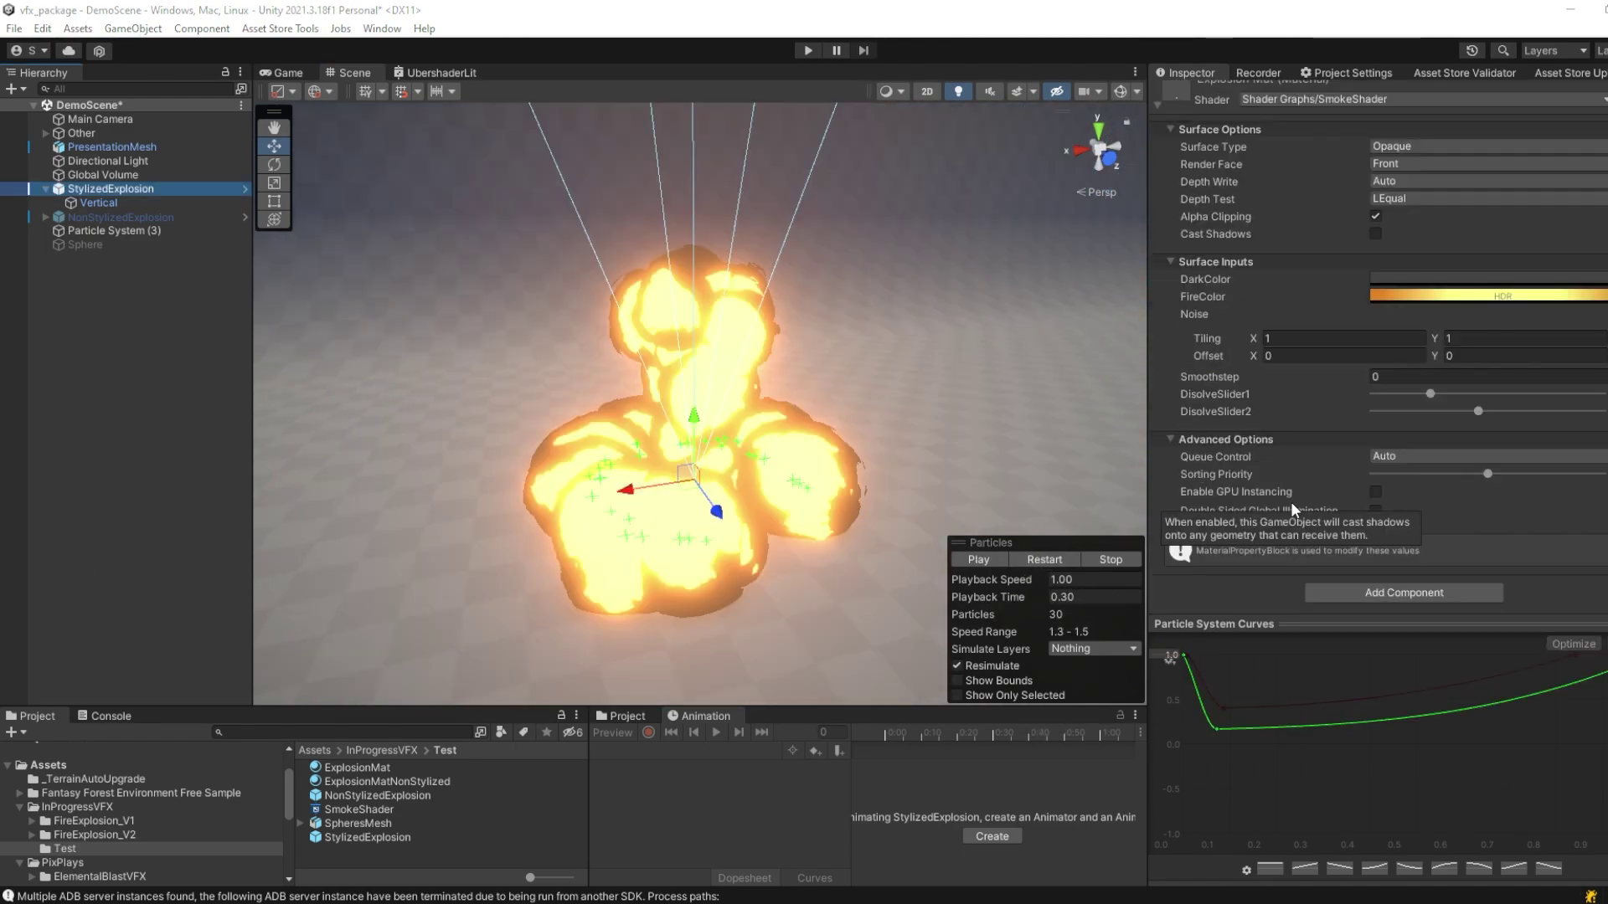
scroll(1290, 501, "up", 1)
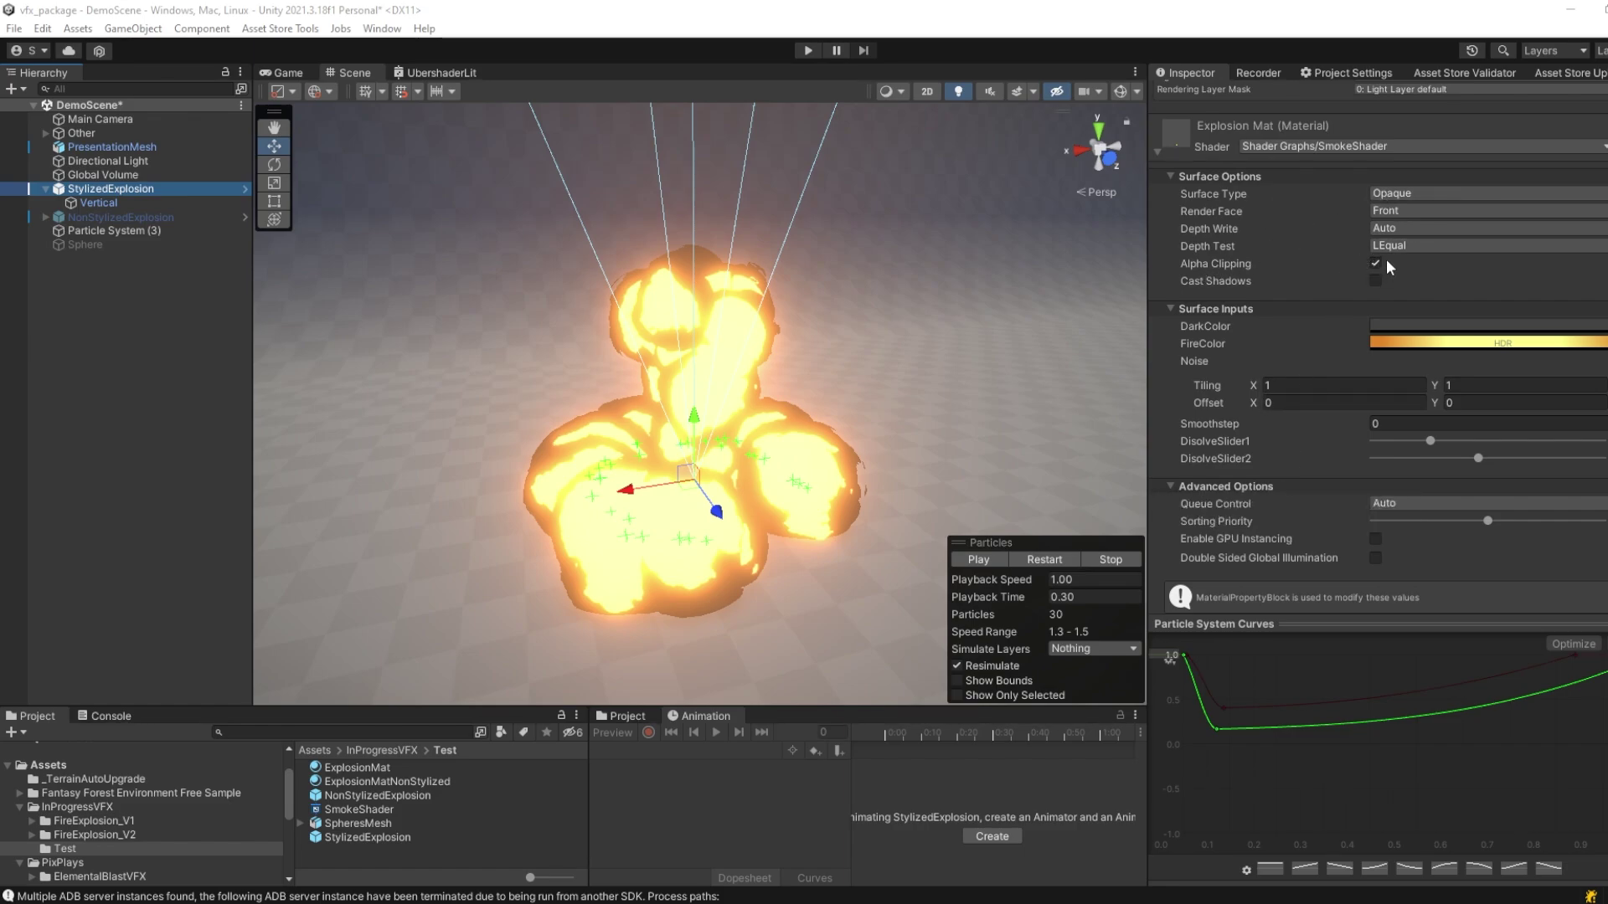
left_click(1489, 324)
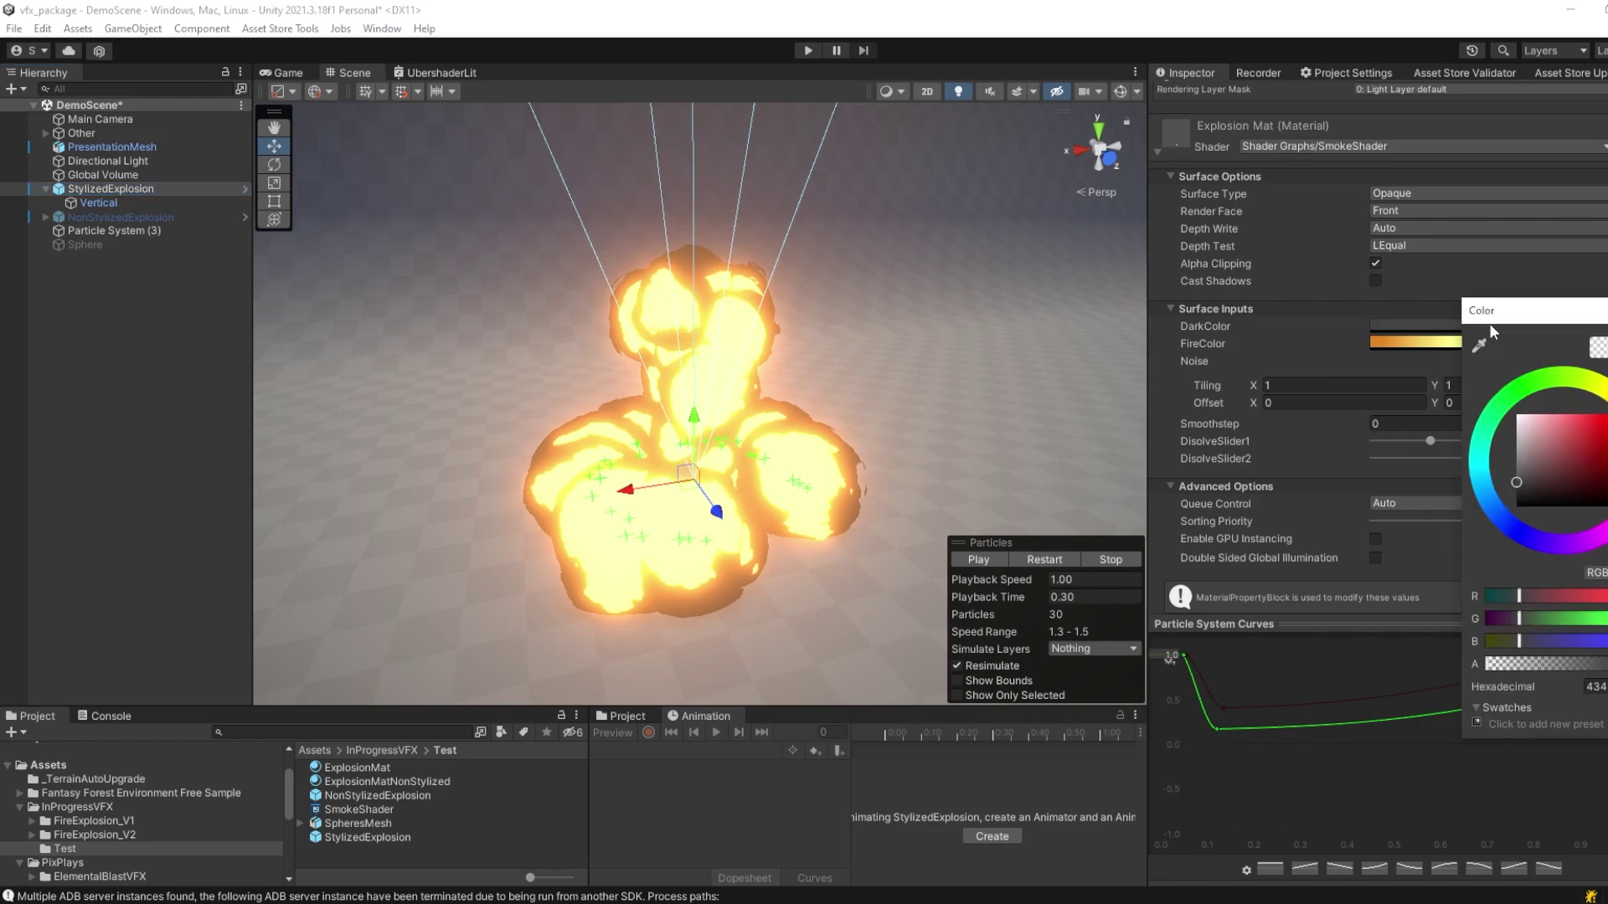
left_click(1432, 344)
left_click(1432, 344)
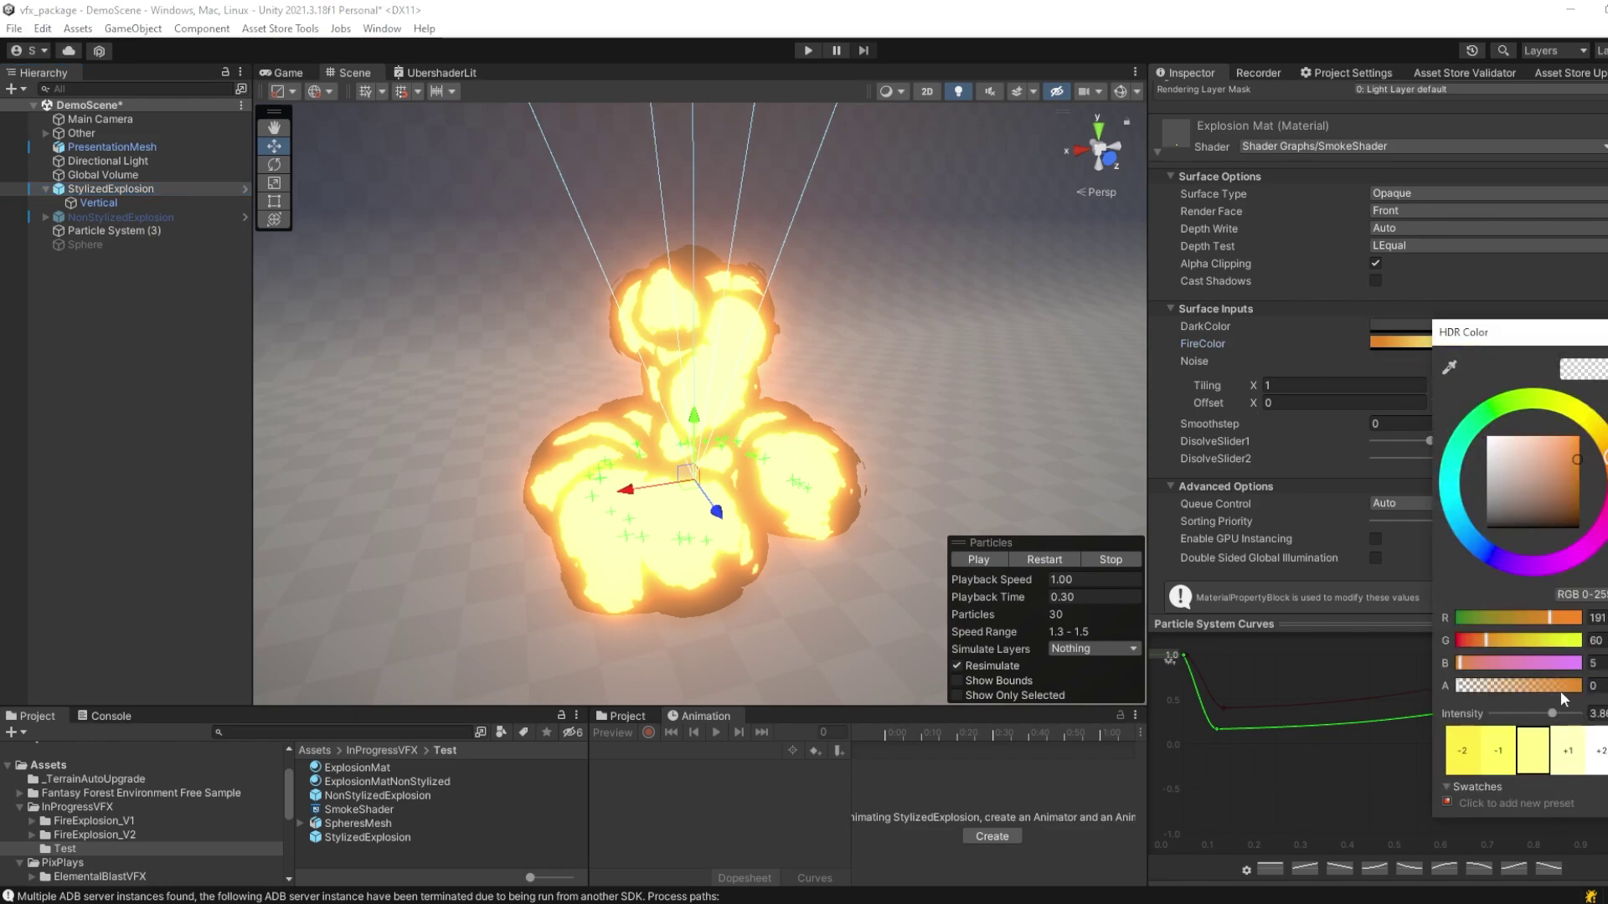
left_click(1591, 713)
left_click(1331, 422)
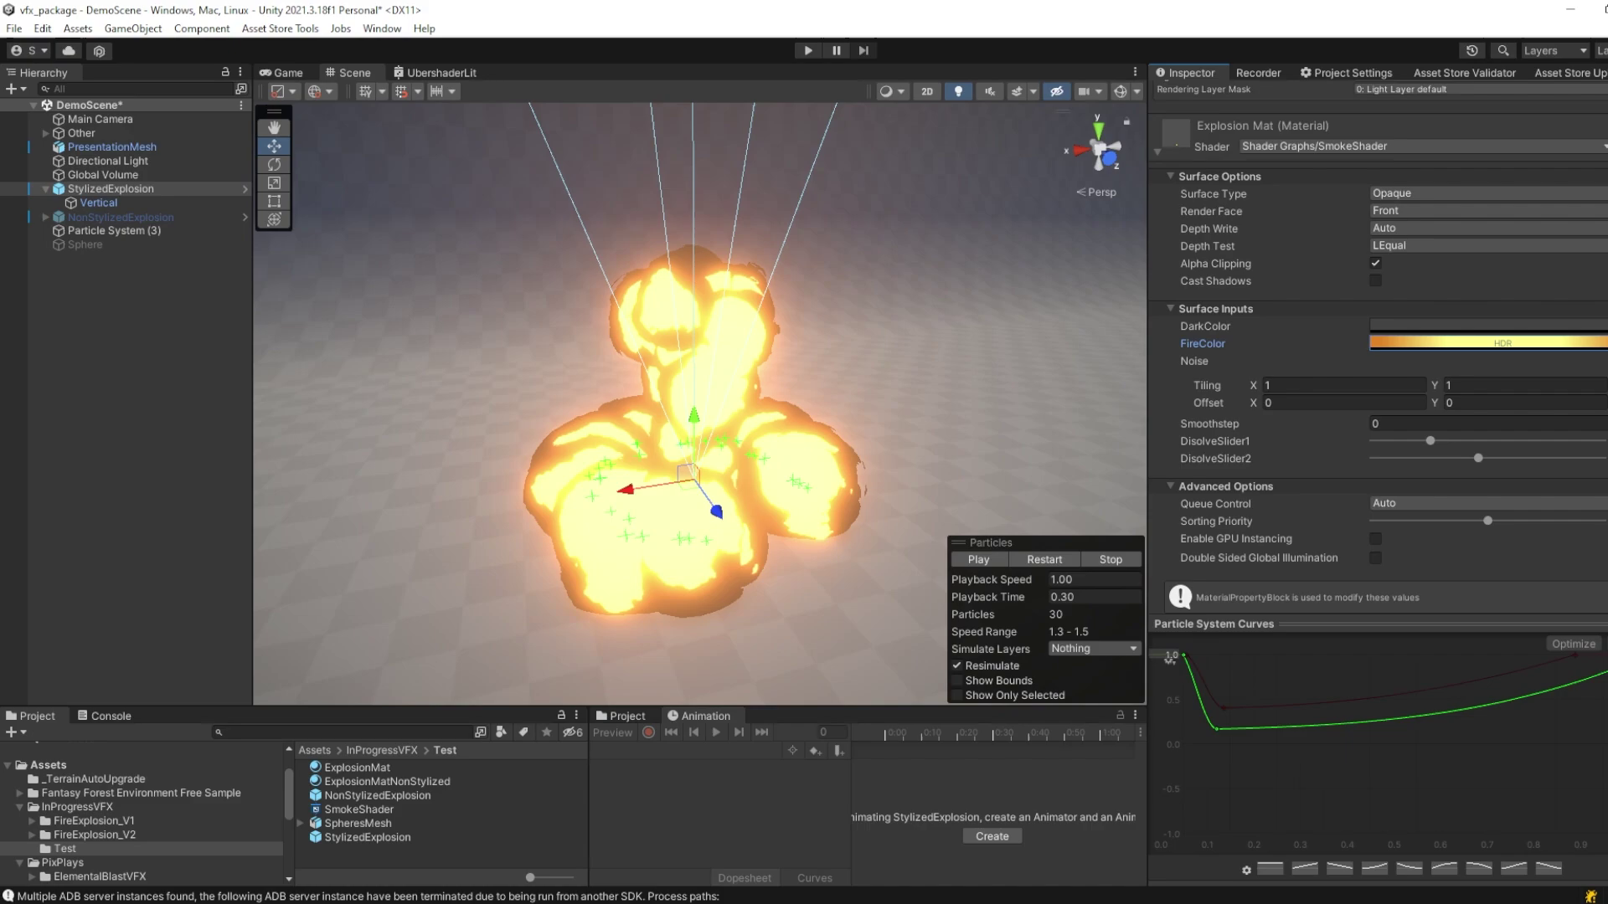
left_click(1189, 423)
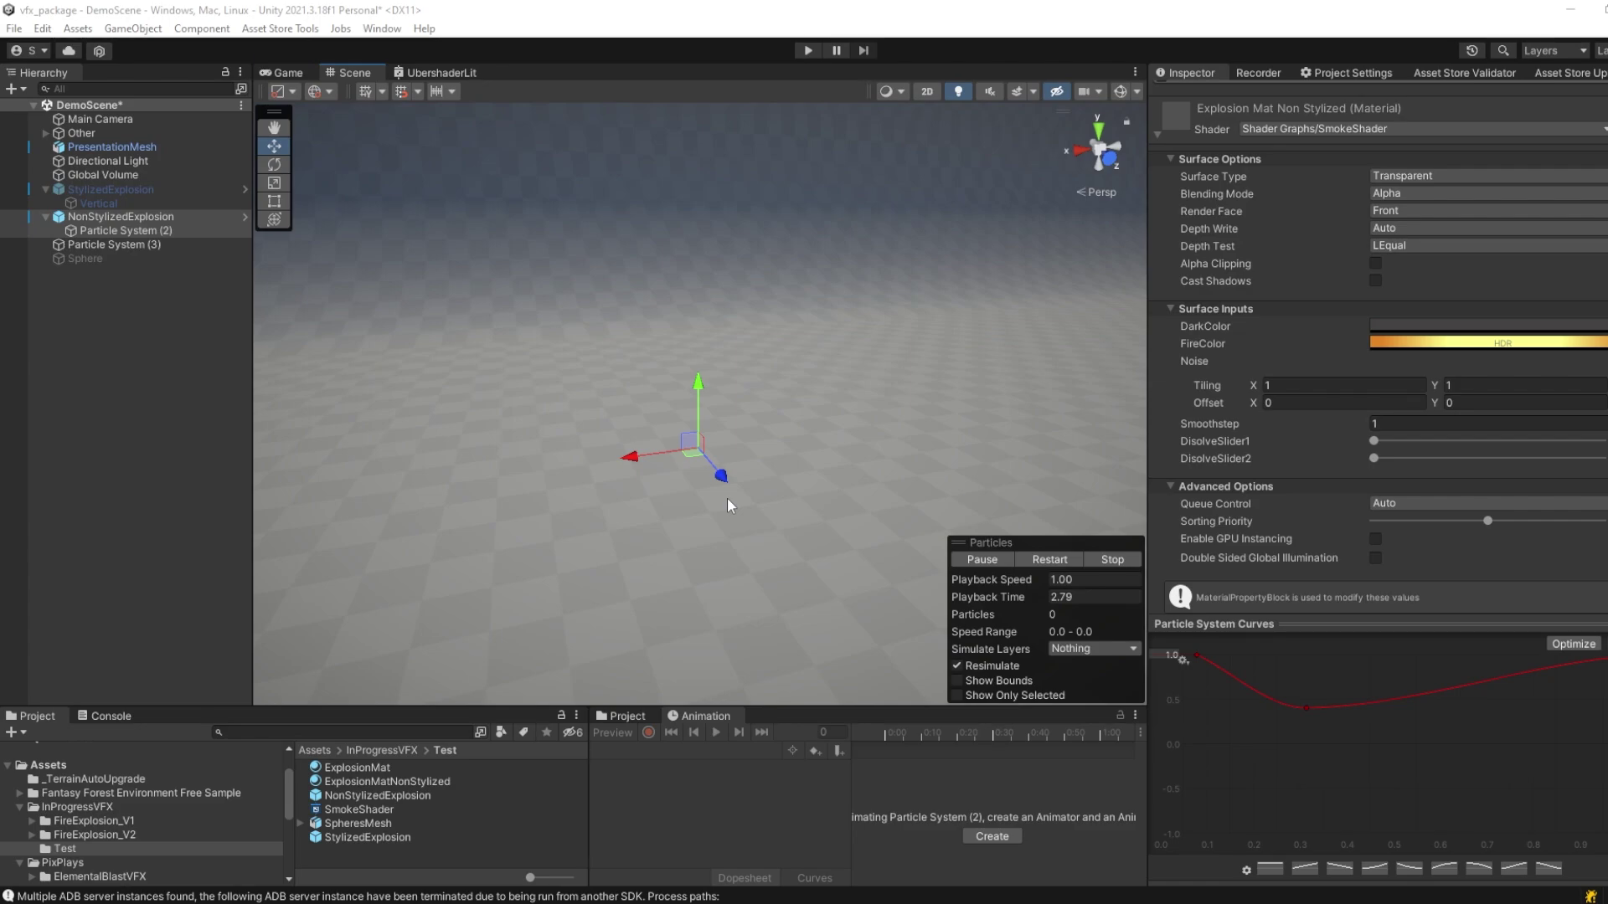
Replay the NonStylizedExplosion particle preview and inspect the transparent surface options of its material.
left_click(1042, 554)
left_click(1043, 556)
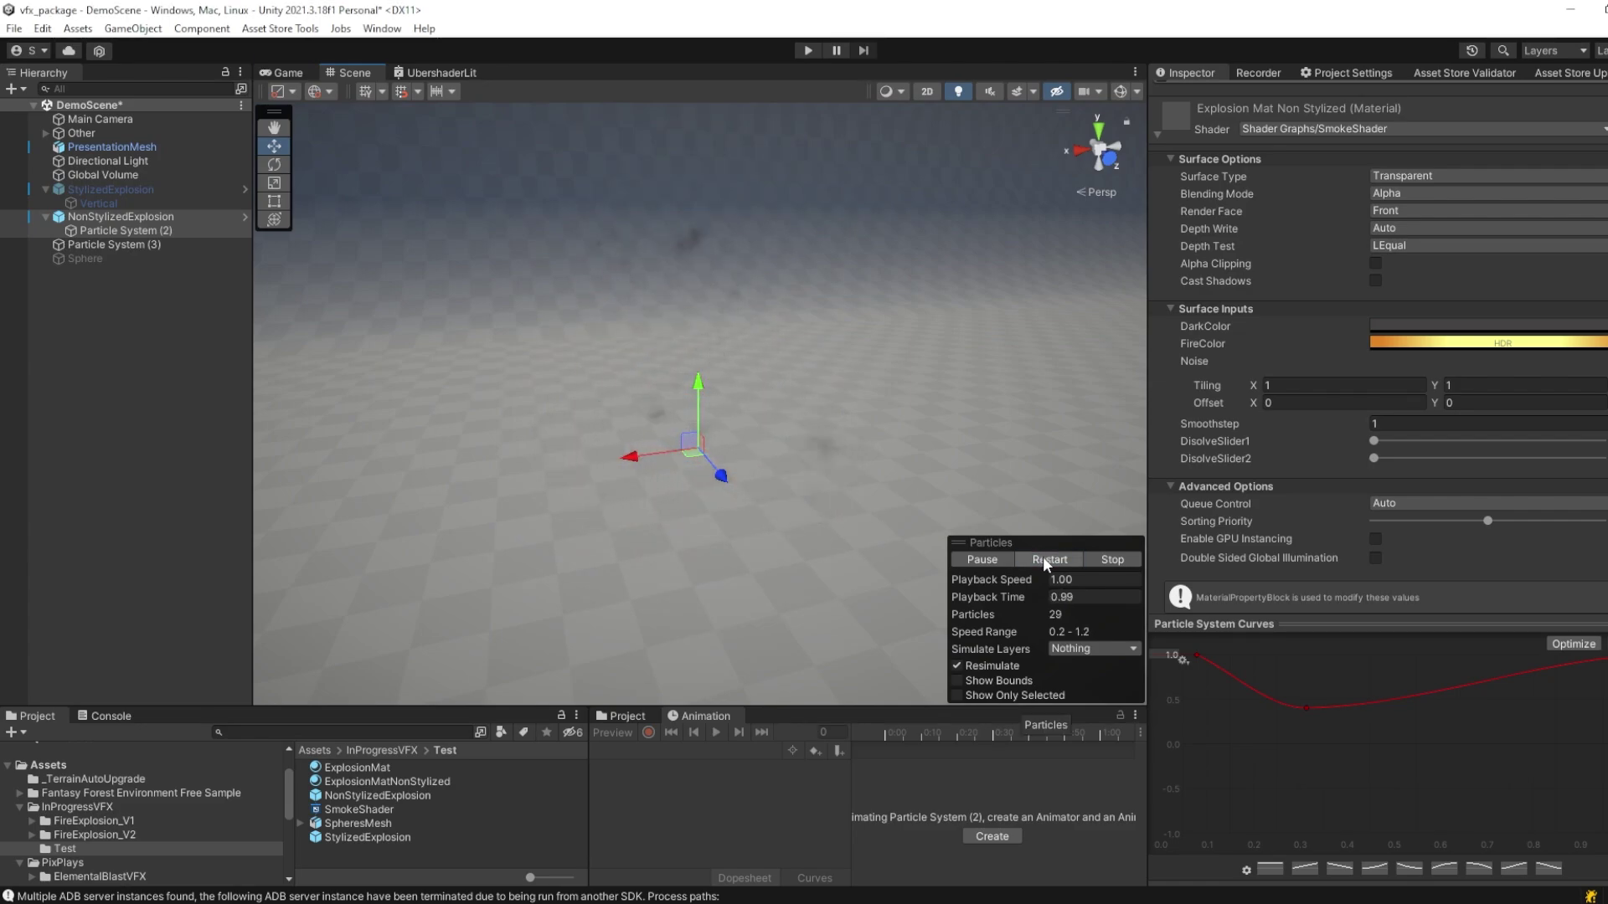
left_click(1043, 556)
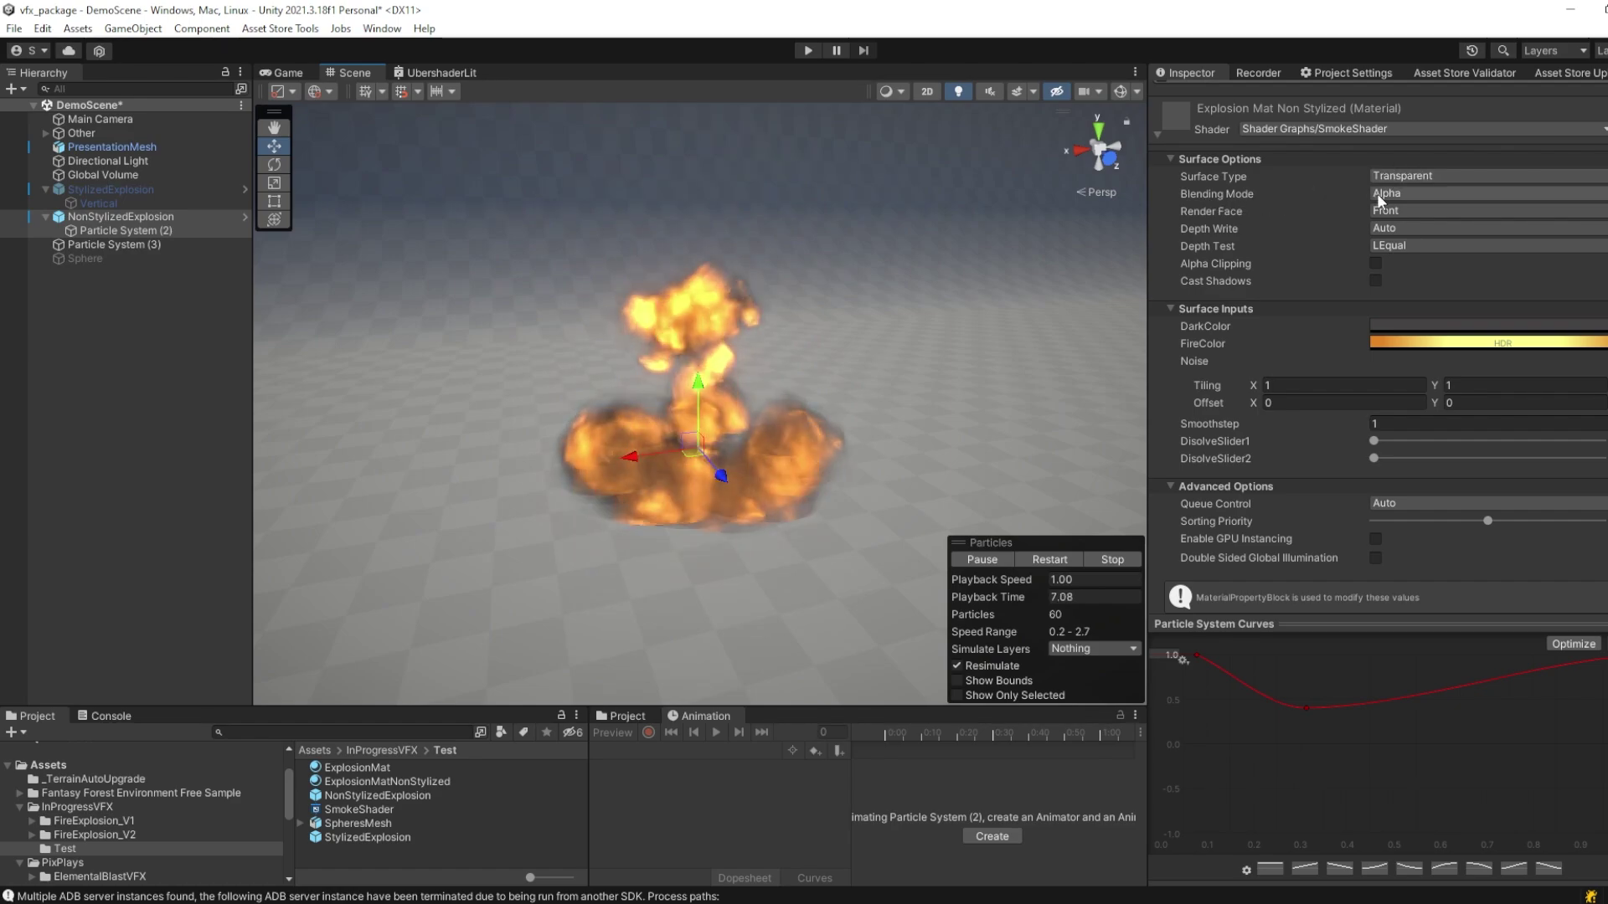
Try a Smoothstep of 0 on the Explosion Mat Non Stylized material and replay the explosion.
left_click(1408, 421)
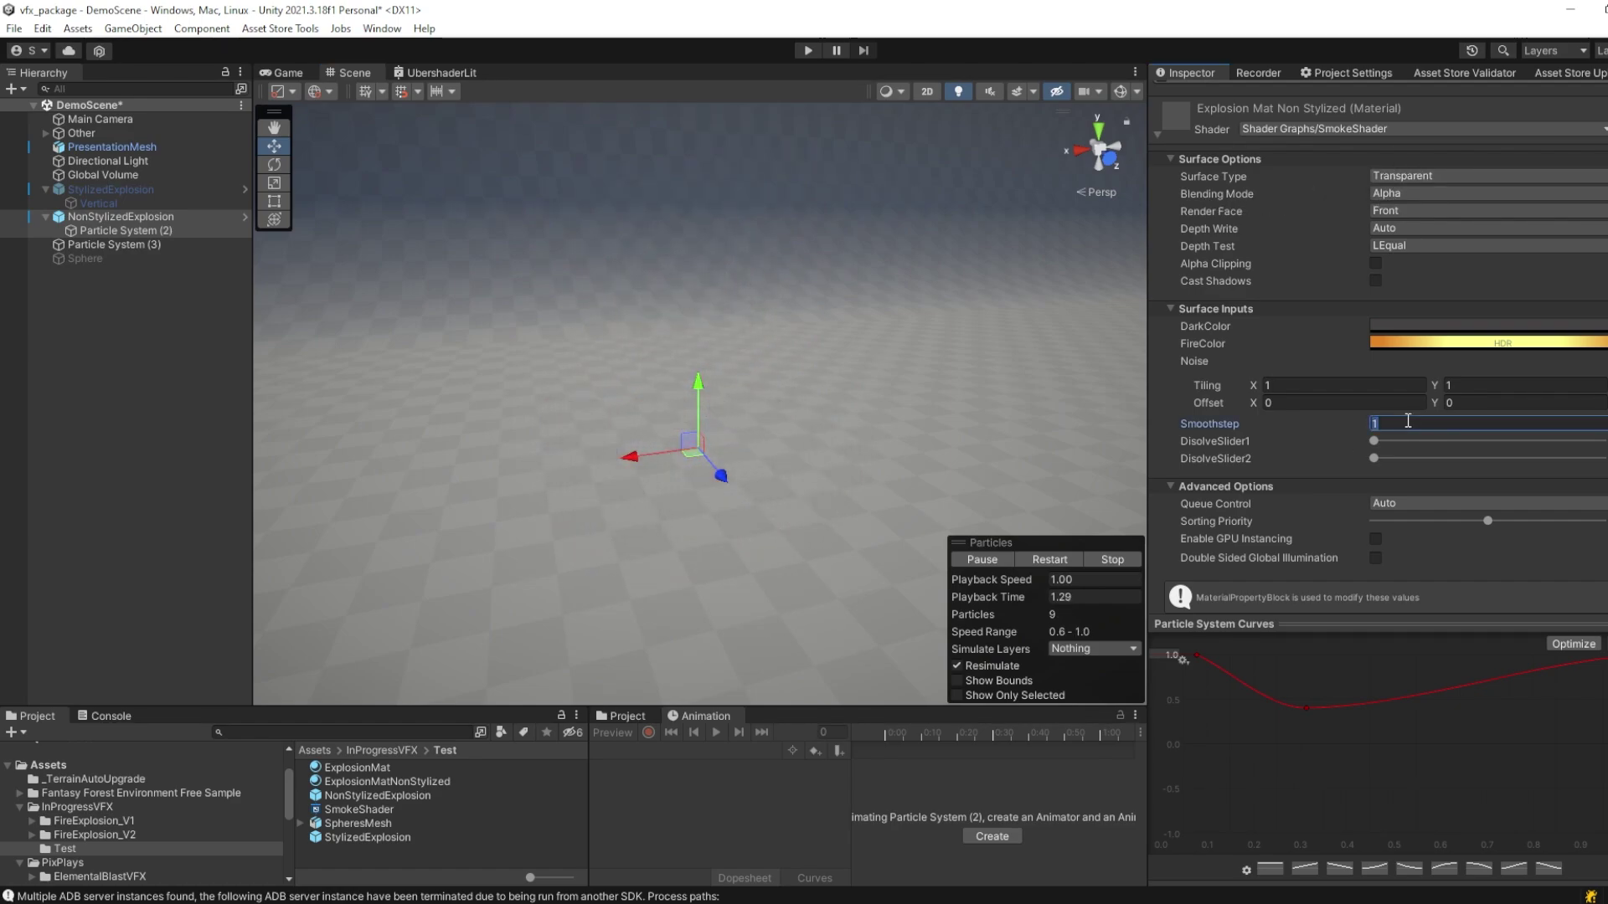
type("0")
left_click(1047, 560)
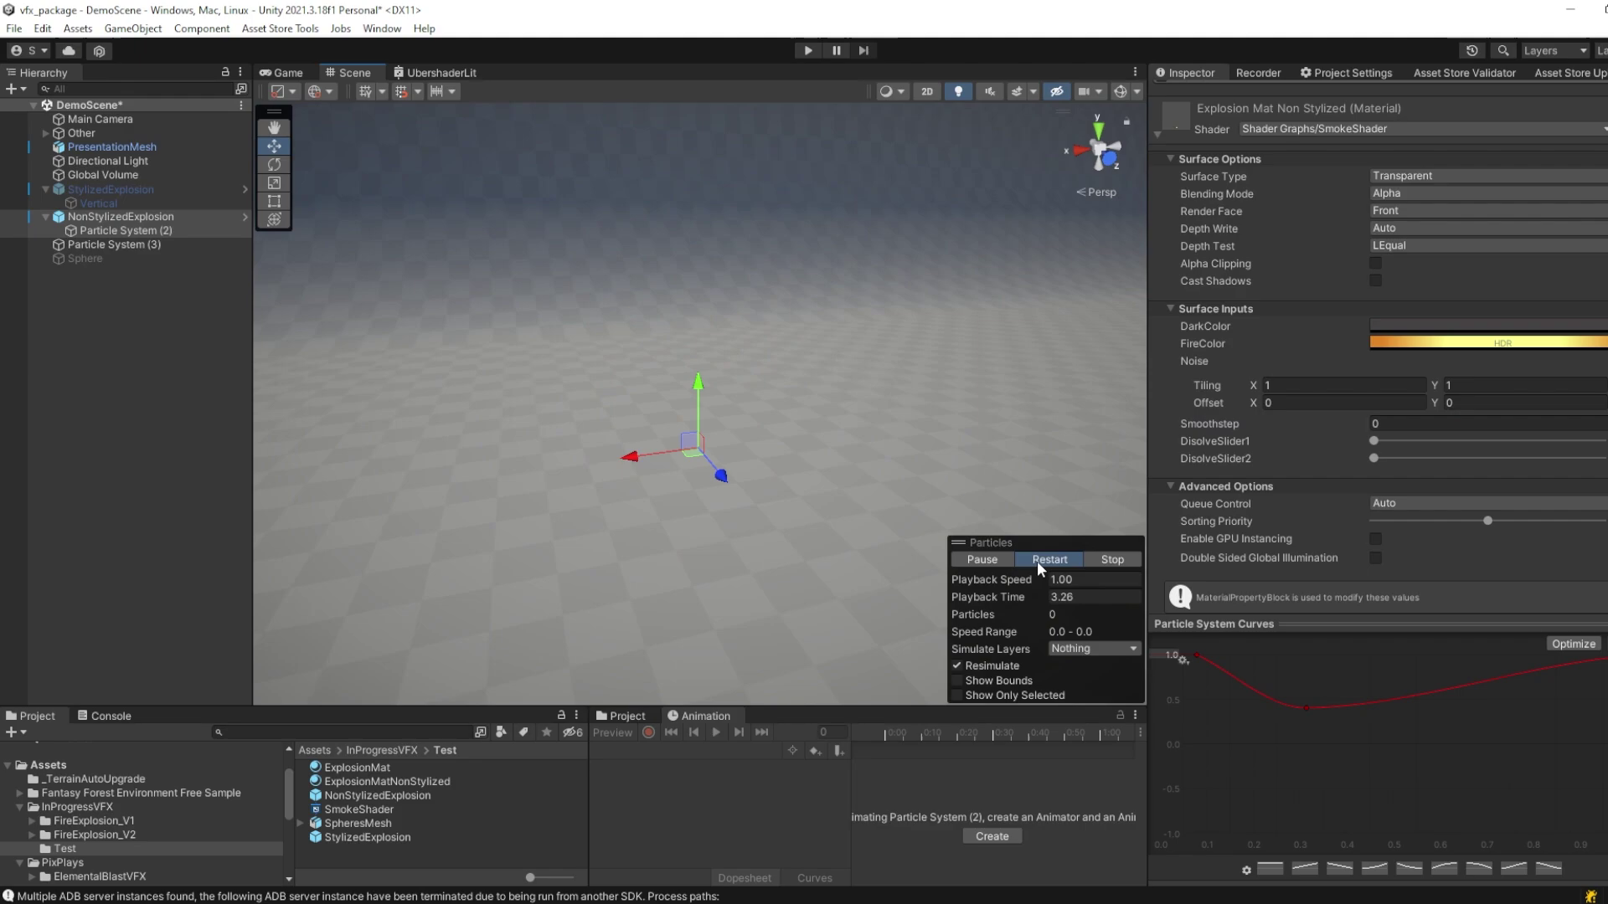
left_click(1048, 558)
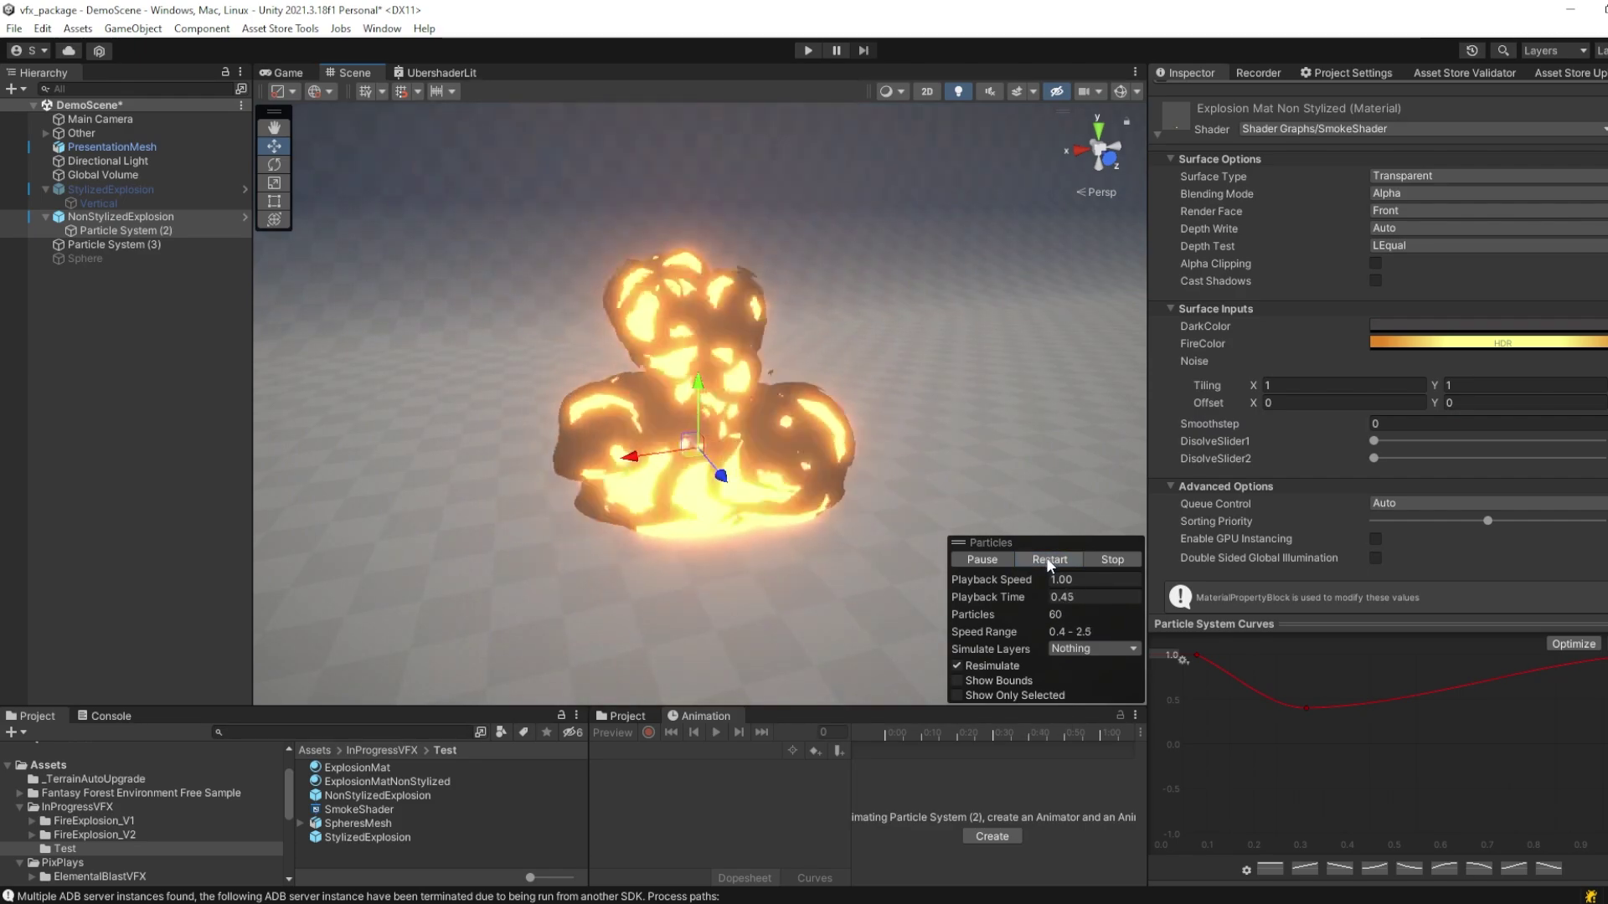
left_click(1047, 559)
Set Smoothstep to 0.5 on the Explosion Mat Non Stylized material and restart the particle preview.
left_click(1470, 421)
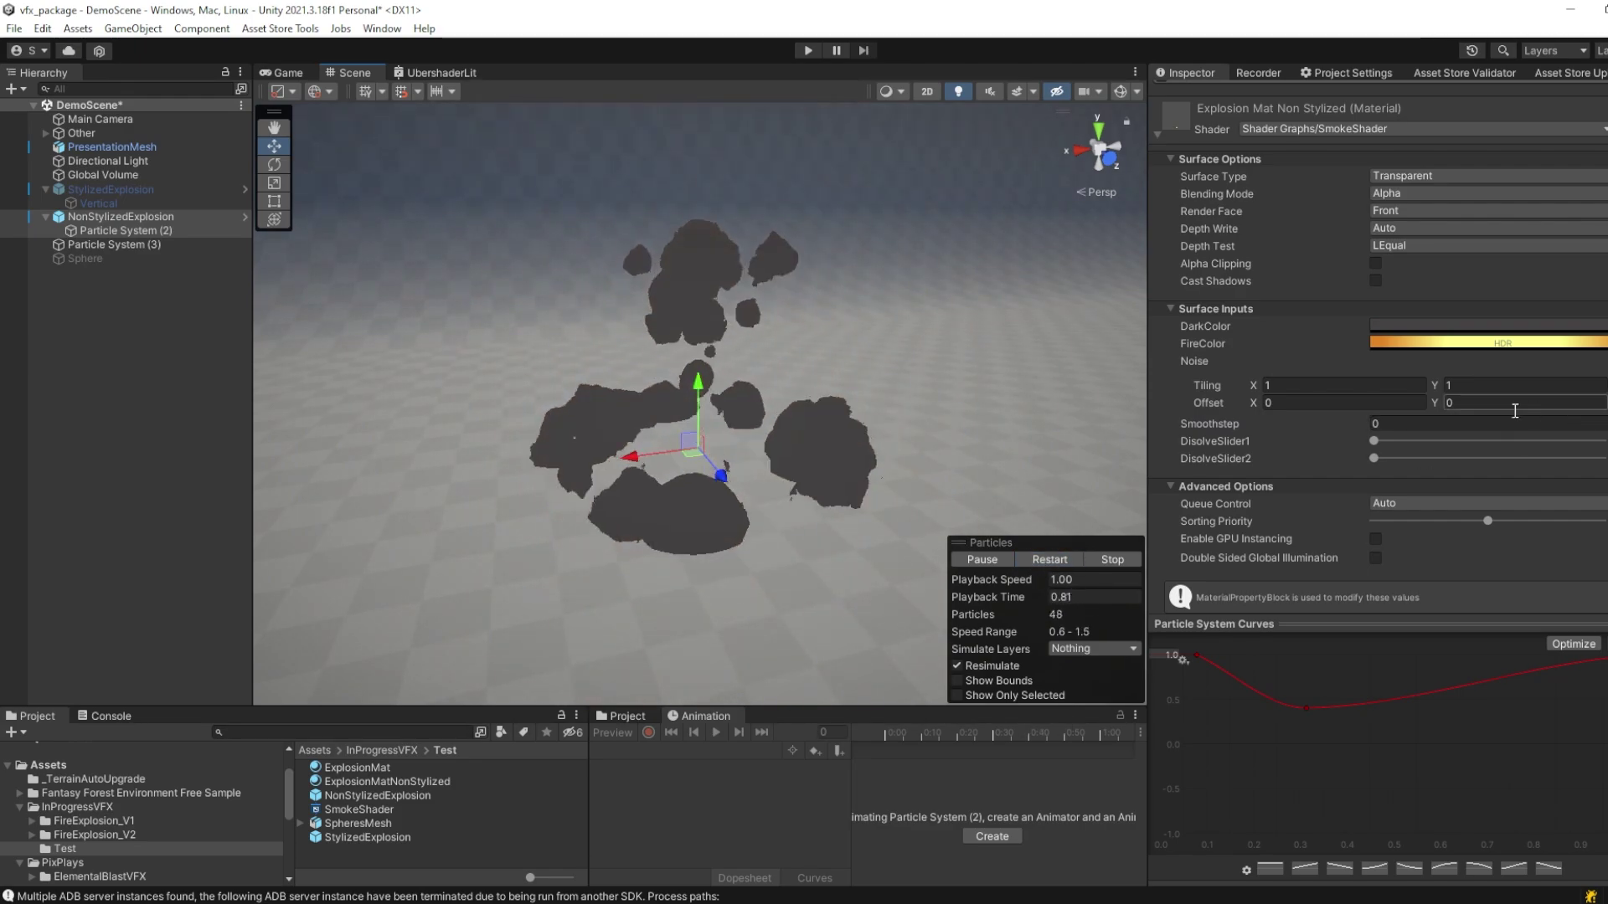
type("0.5")
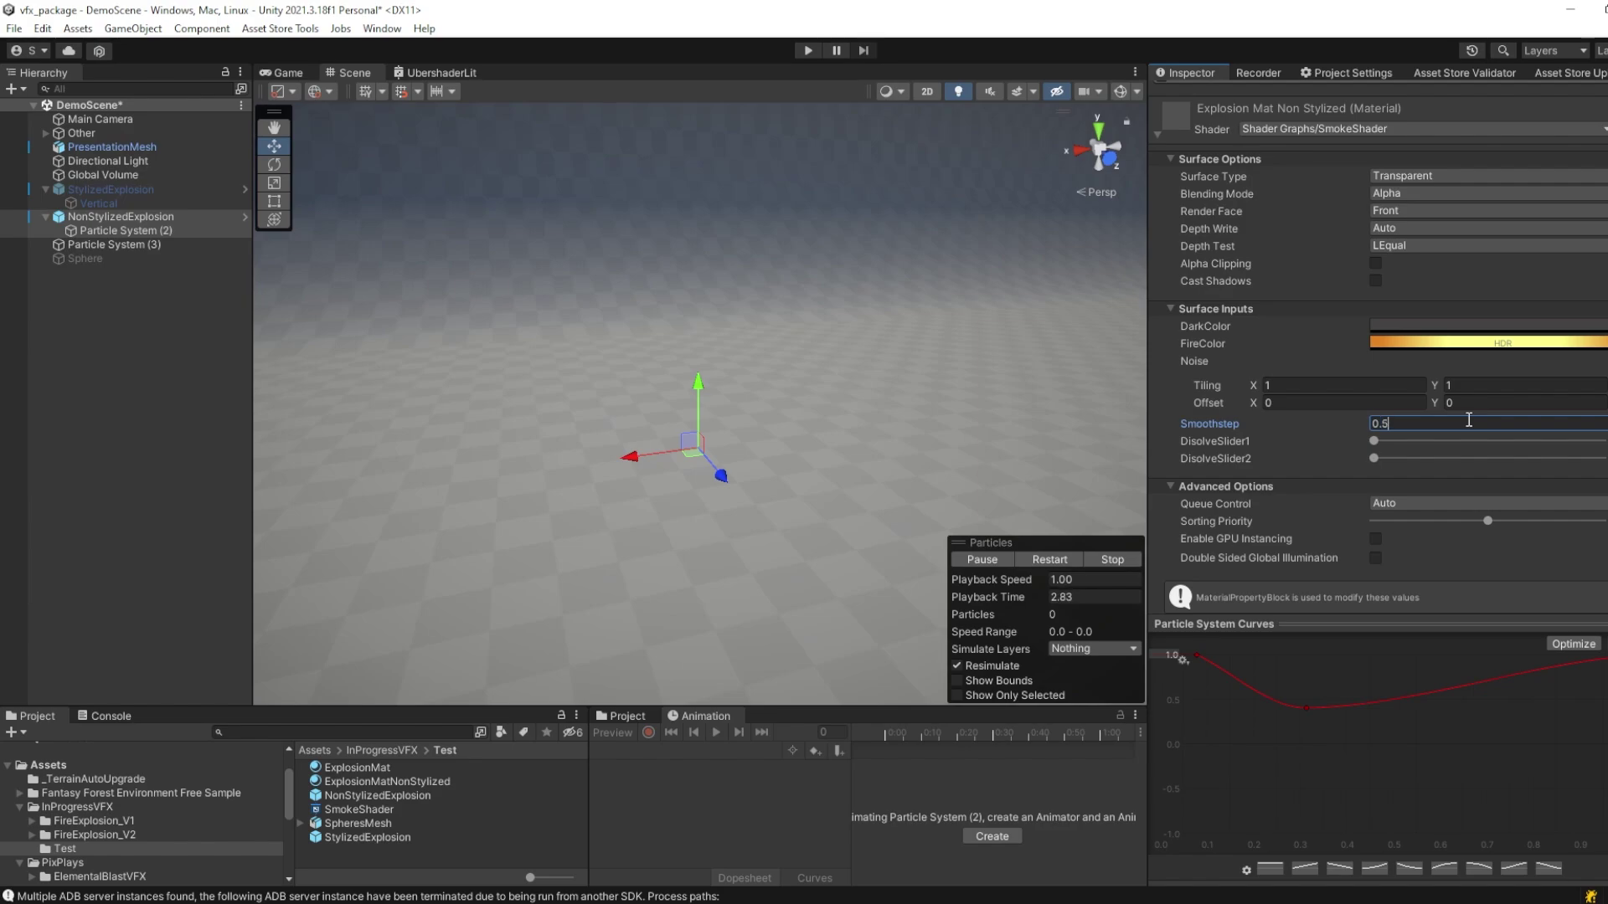
left_click(1049, 559)
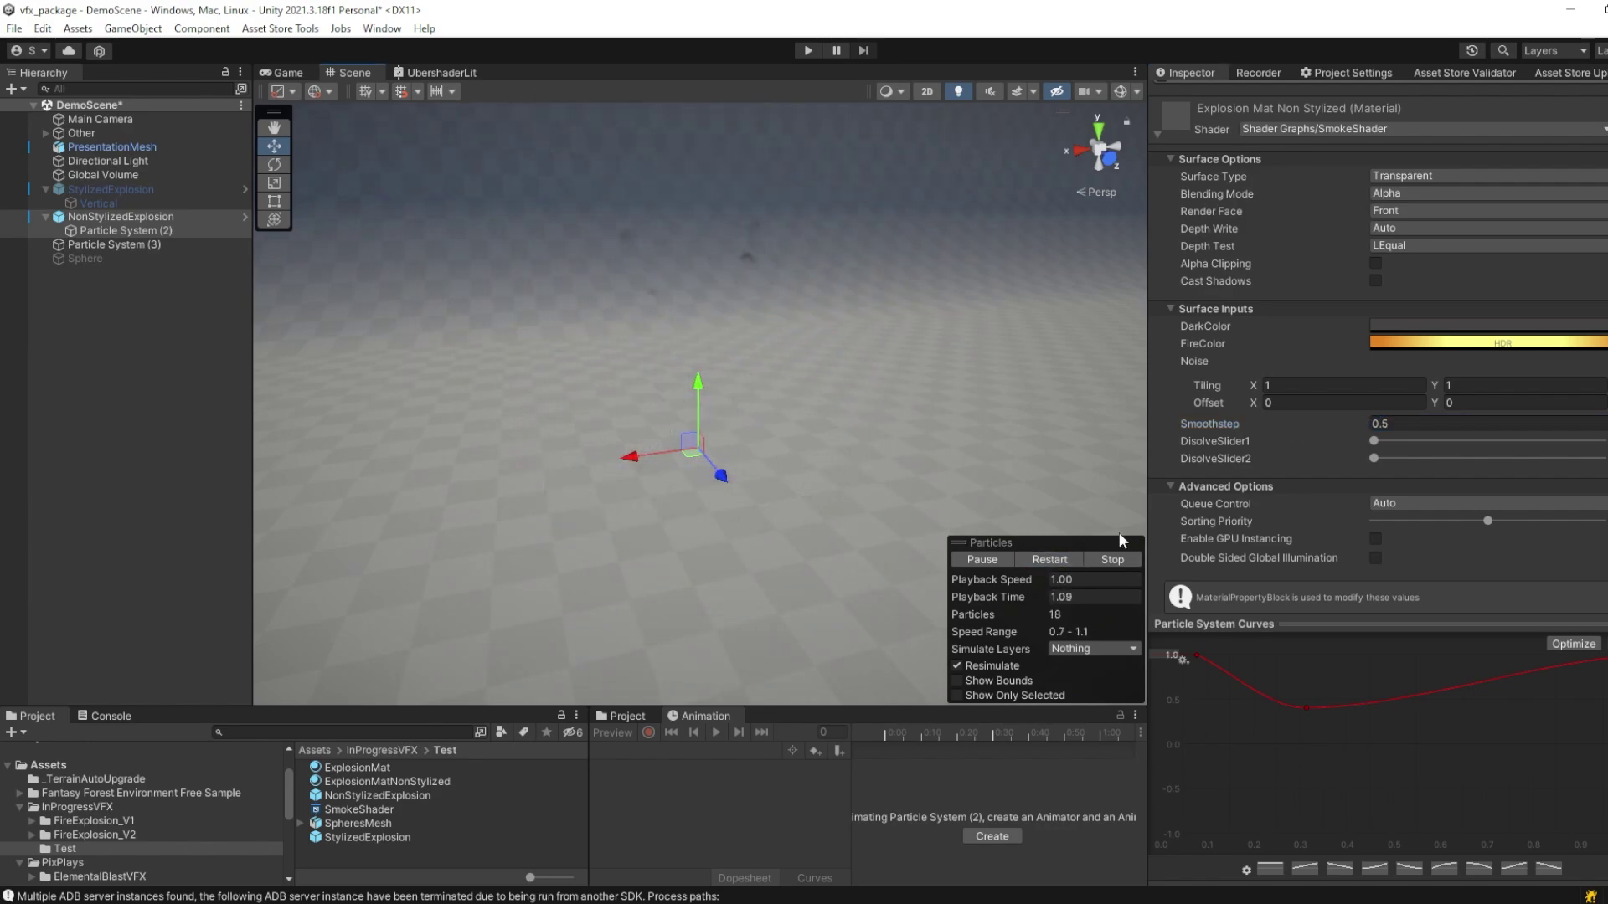
Replay the non-stylized explosion preview, and run the scene in play mode.
left_click(1037, 558)
left_click(1038, 558)
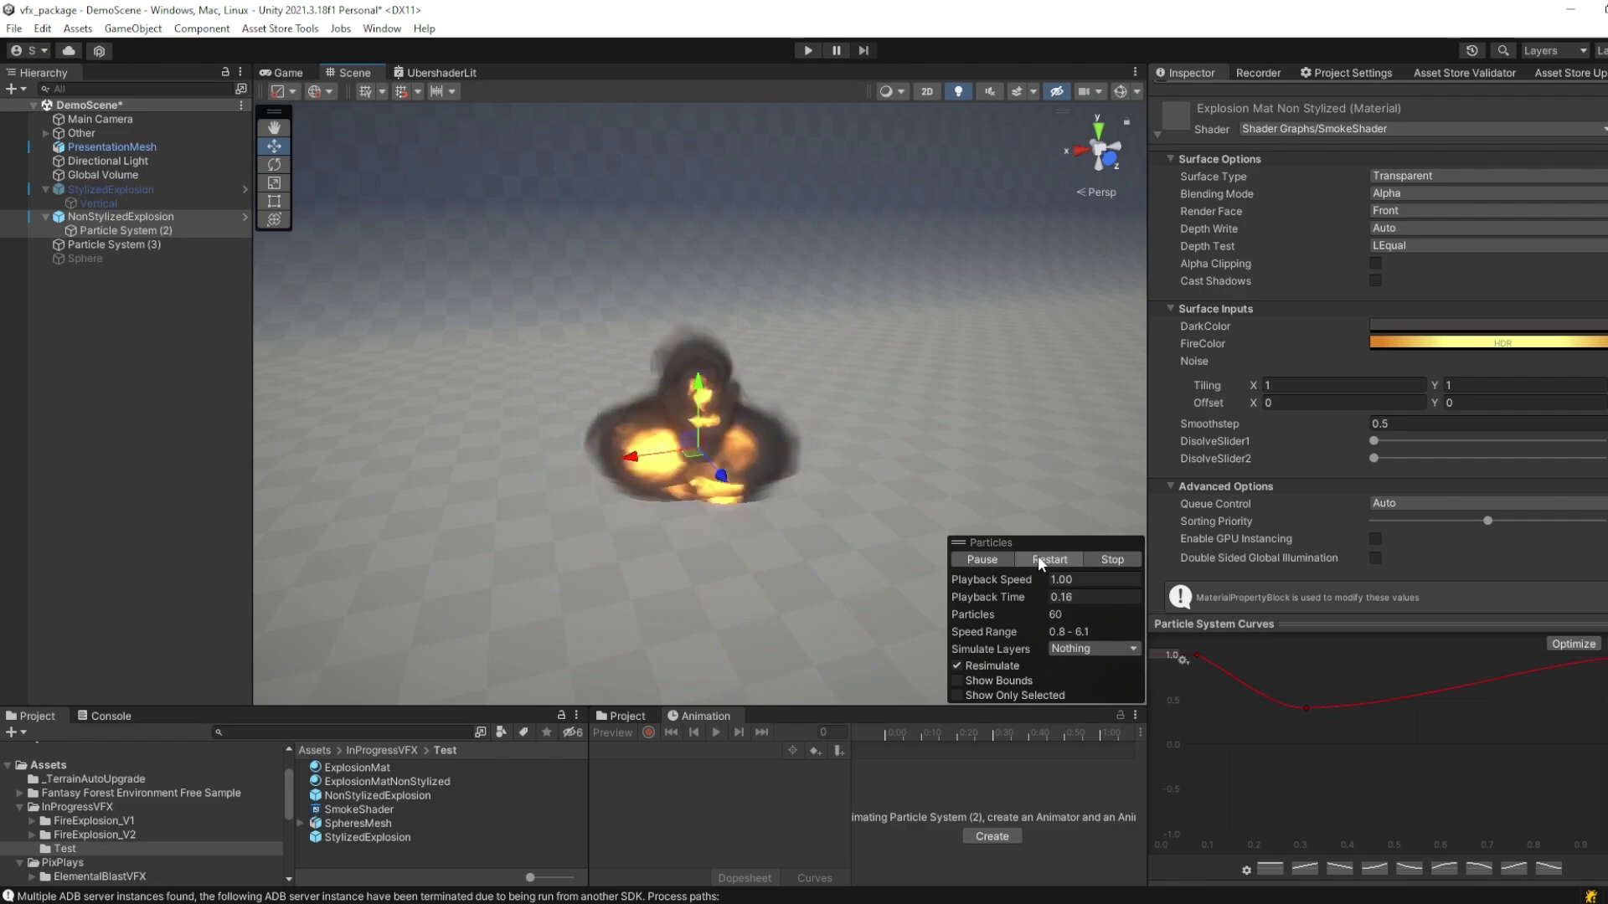
left_click(1060, 559)
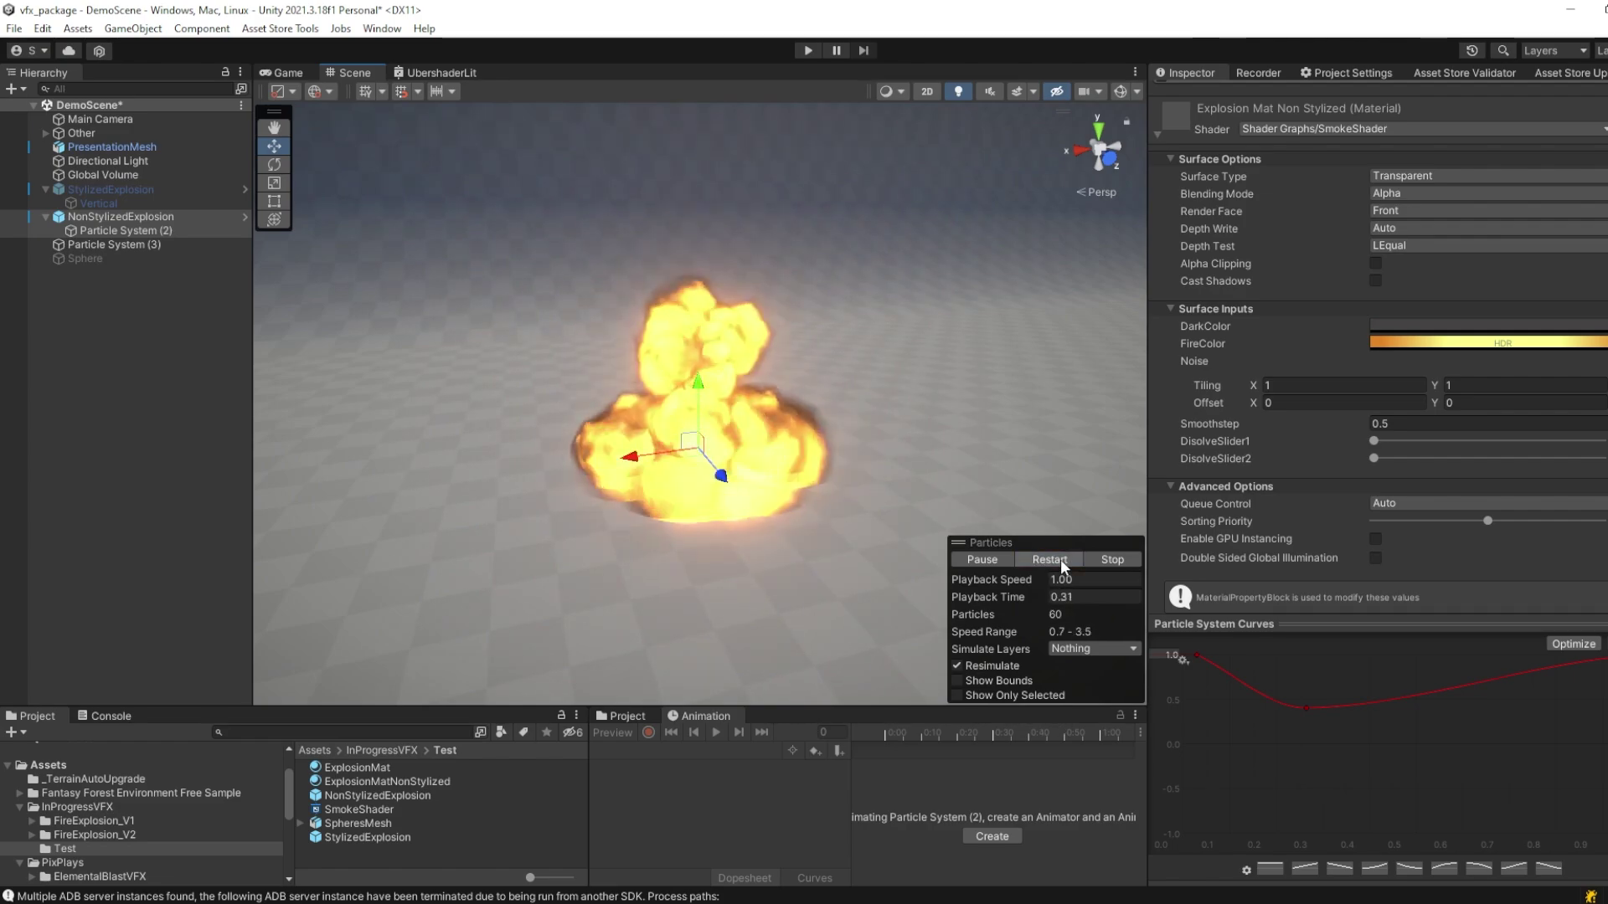
key("ctrl+p")
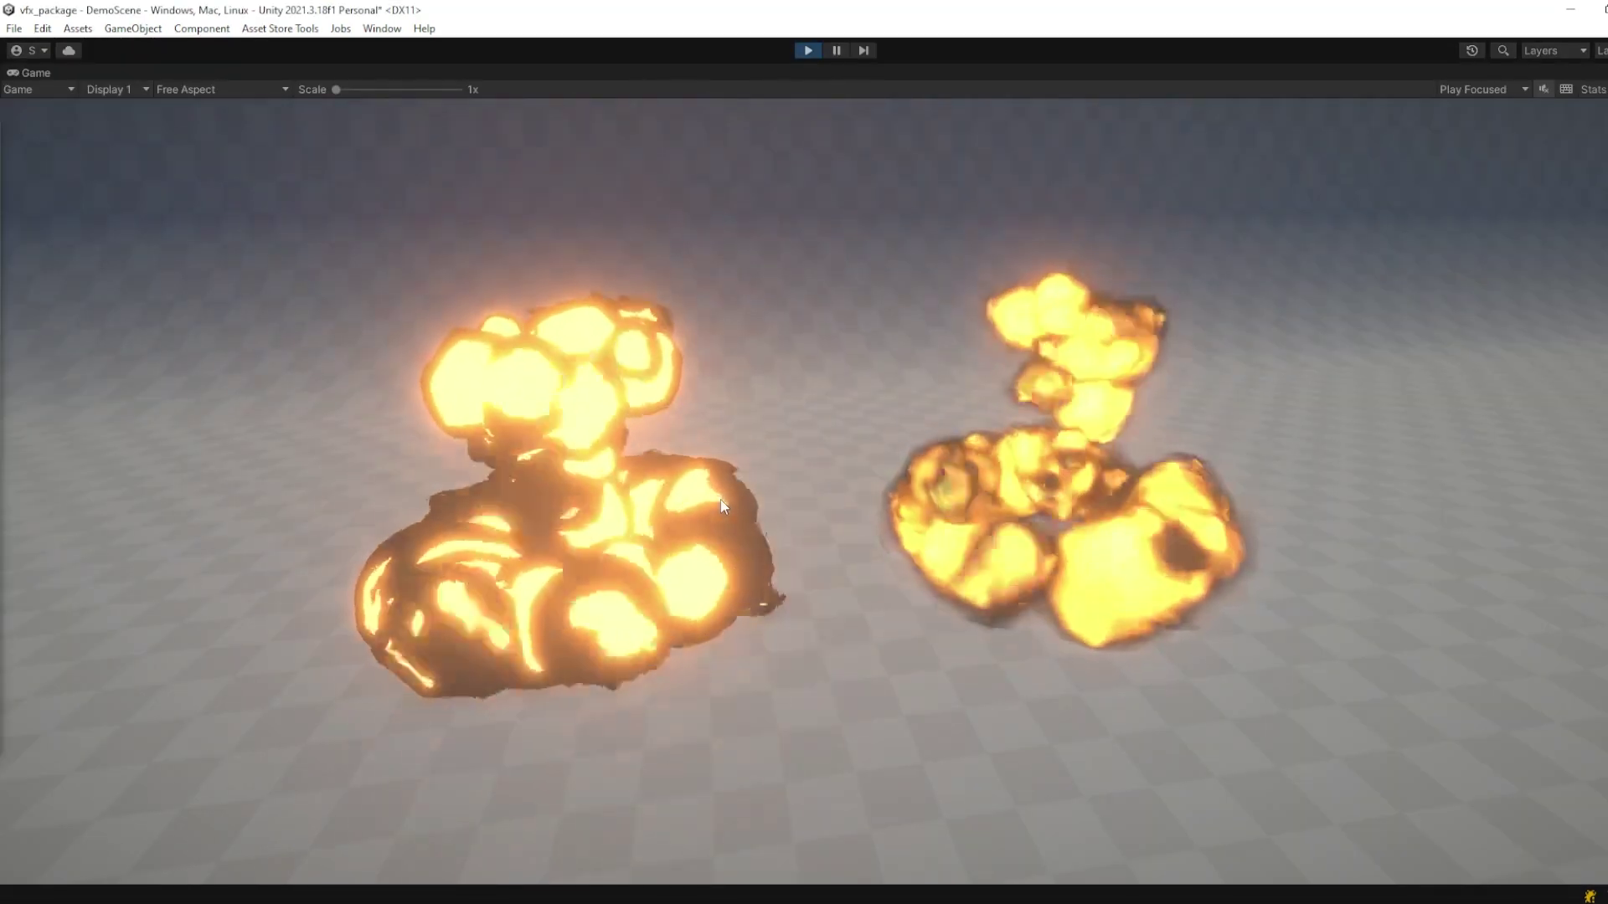